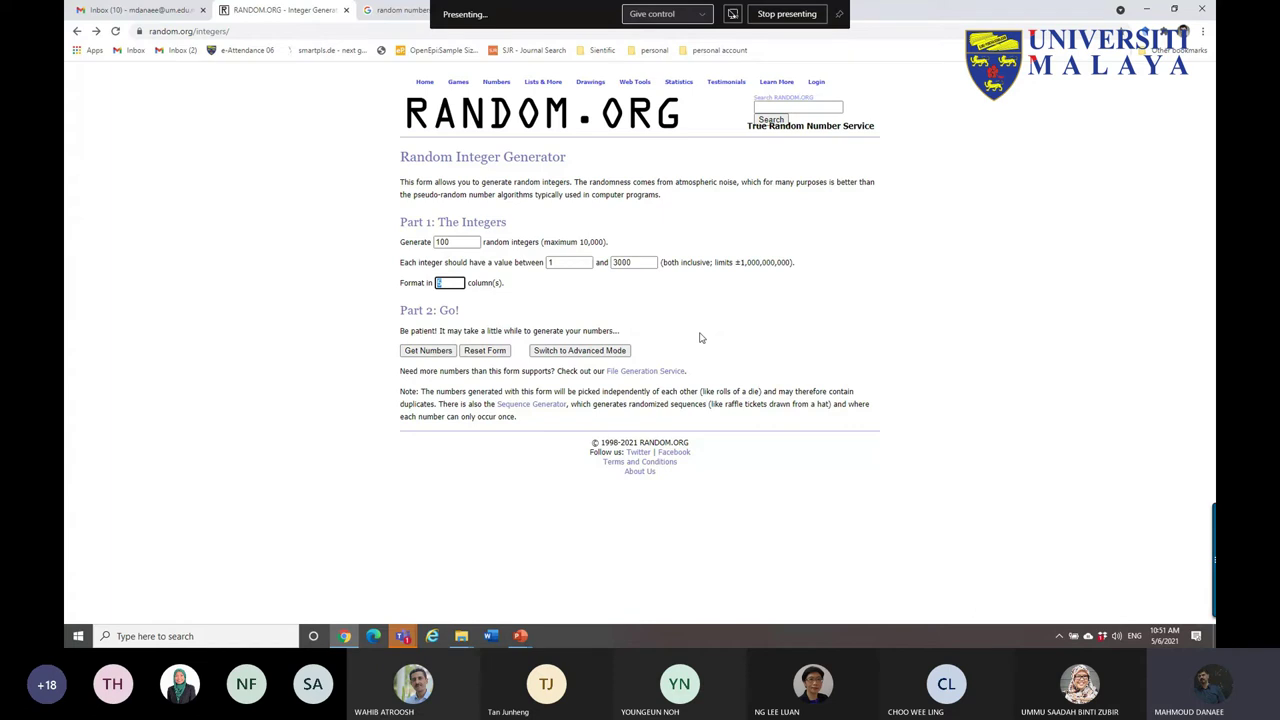
- Generate 100 random integers between 1 and 3000 in two columns and select the whole list of generated numbers
click(449, 356)
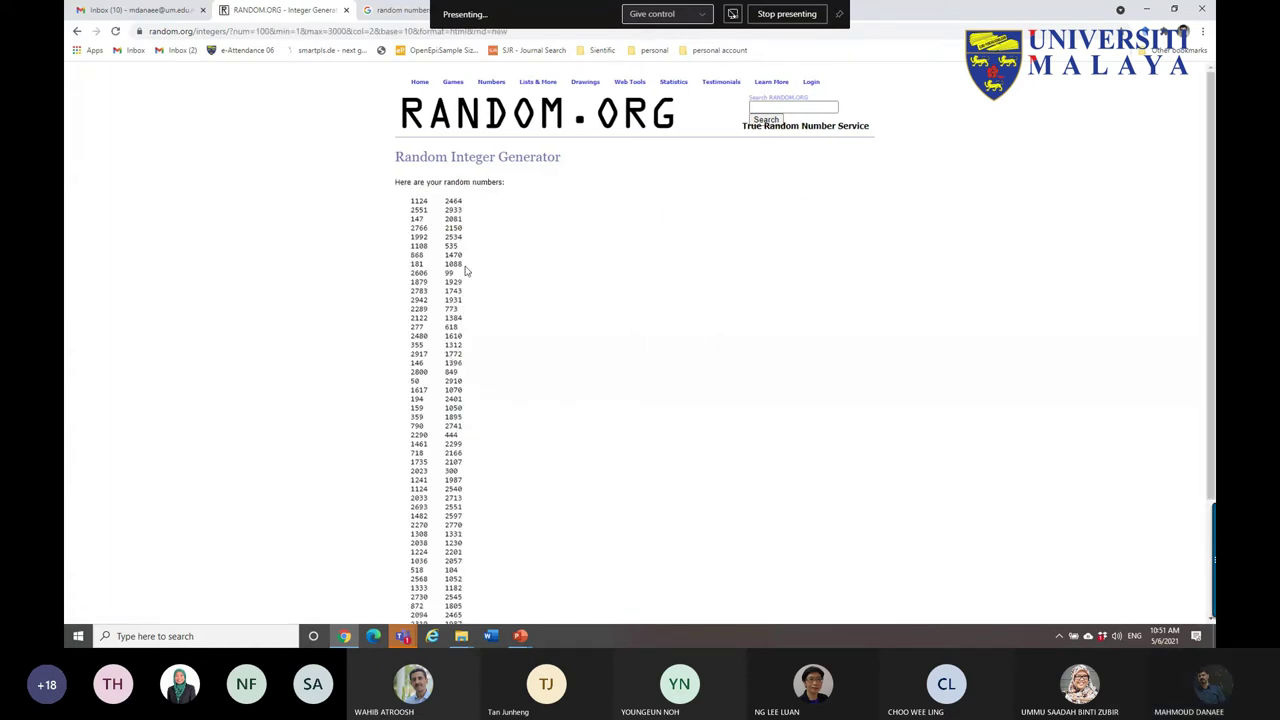
scroll(472, 272, down, 5)
scroll(470, 321, up, 3)
drag(408, 202, 465, 490)
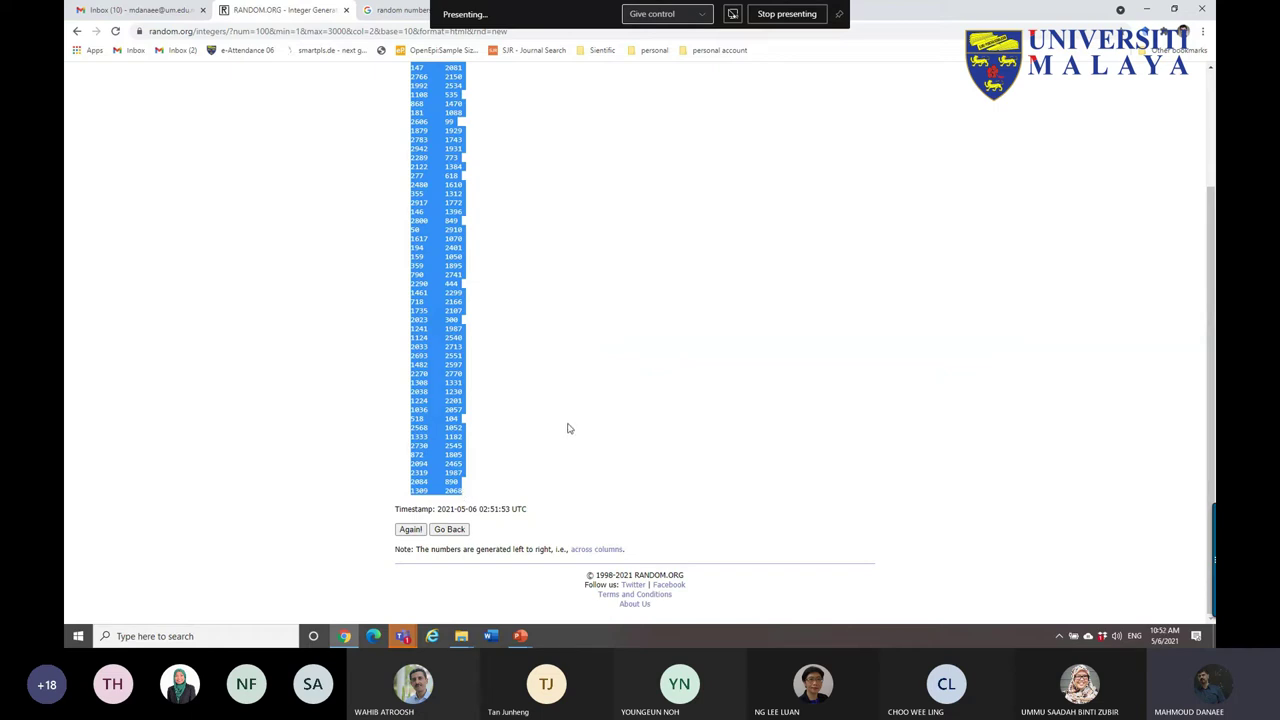
scroll(567, 428, up, 3)
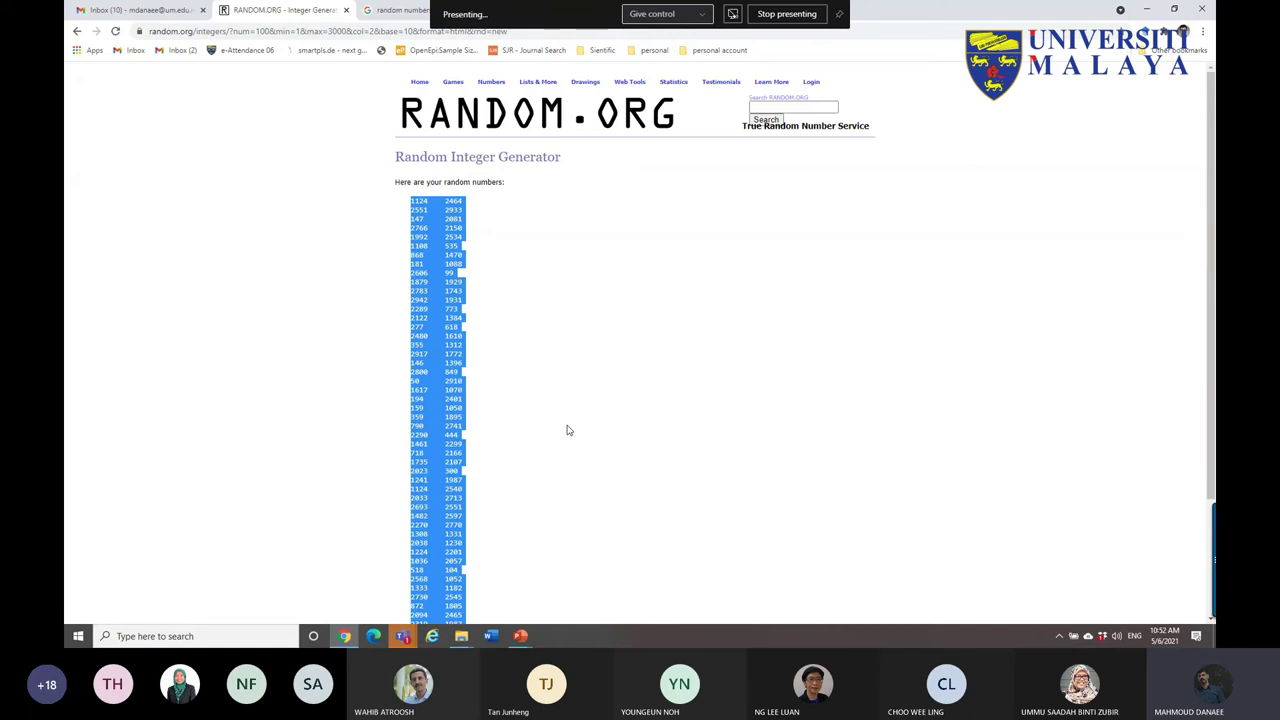
- Return to the Random Integer Generator form and examine the minimum and maximum value fields
click(77, 31)
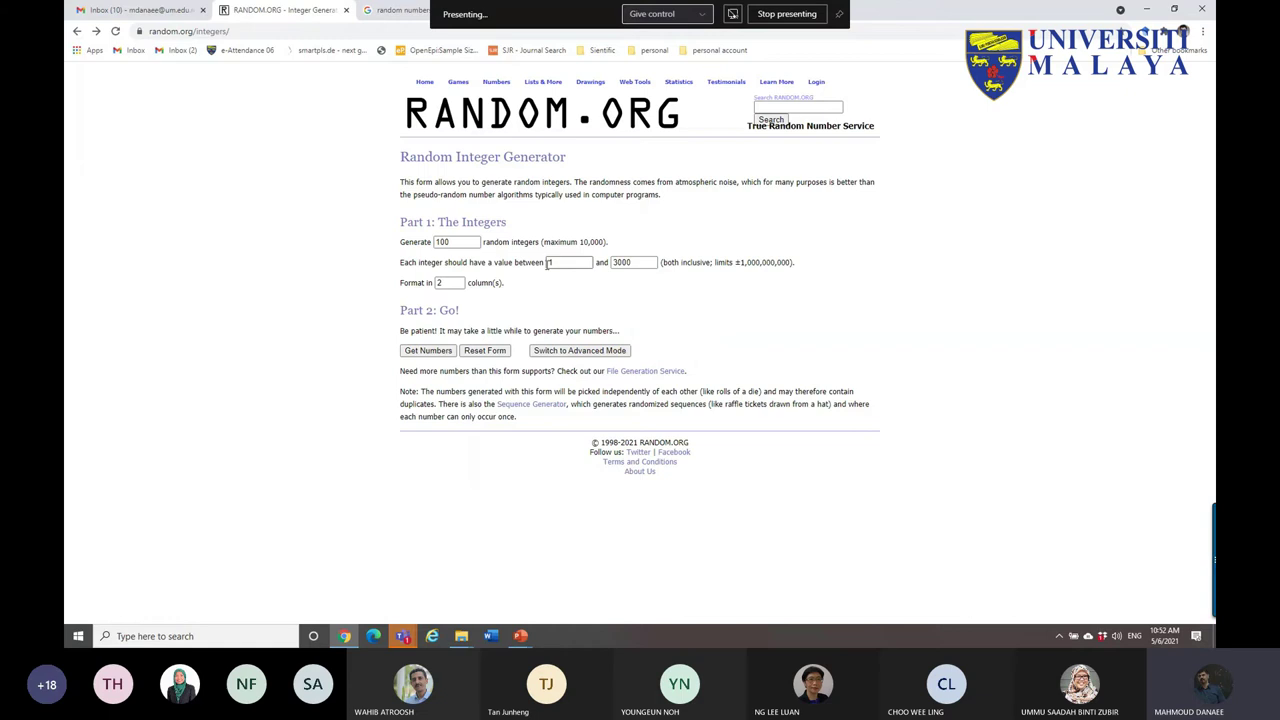
click(641, 262)
key(shift+Tab)
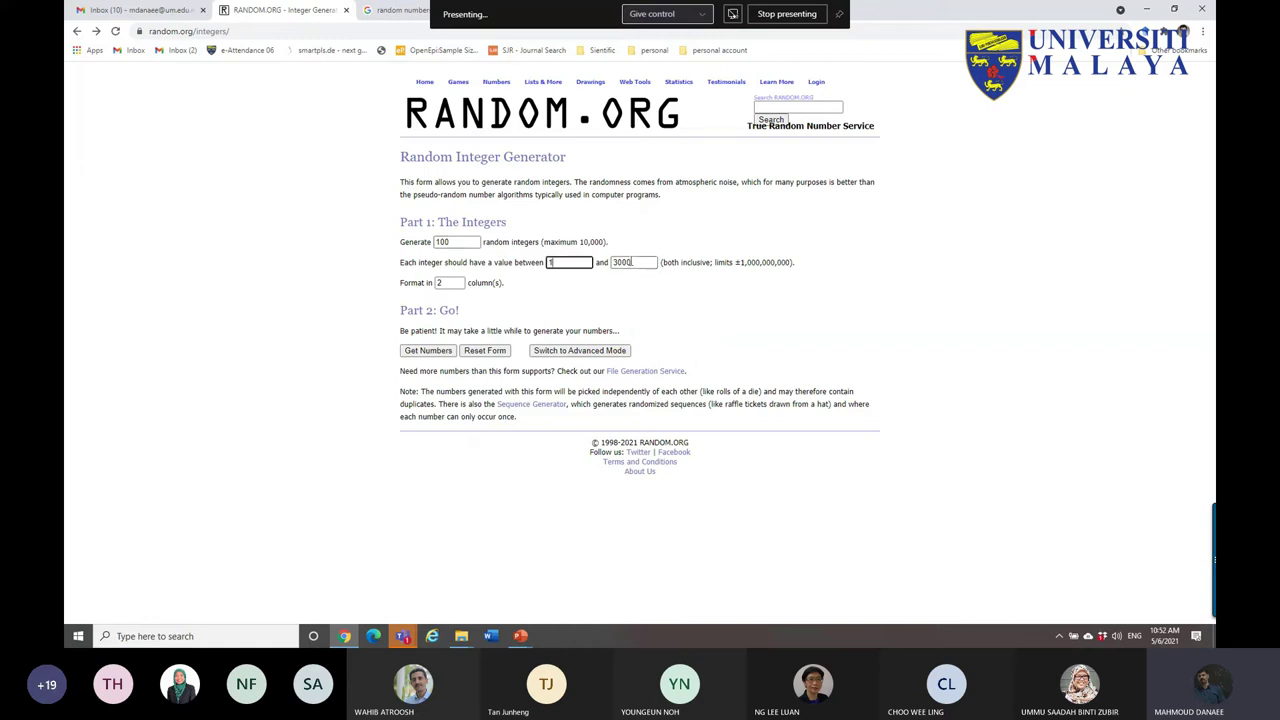
- Switch to the running PowerPoint slide show, advance to the "Random numbers using Excel" slide and mark its title in red ink
click(520, 636)
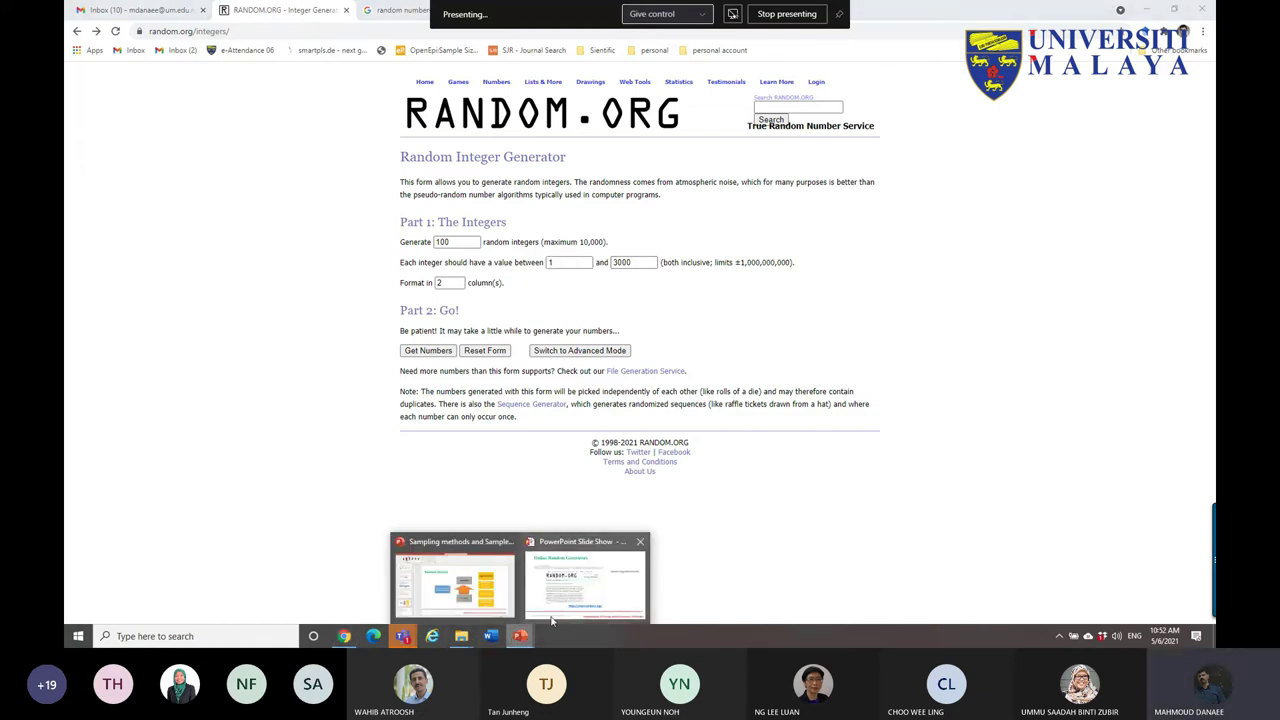
click(506, 593)
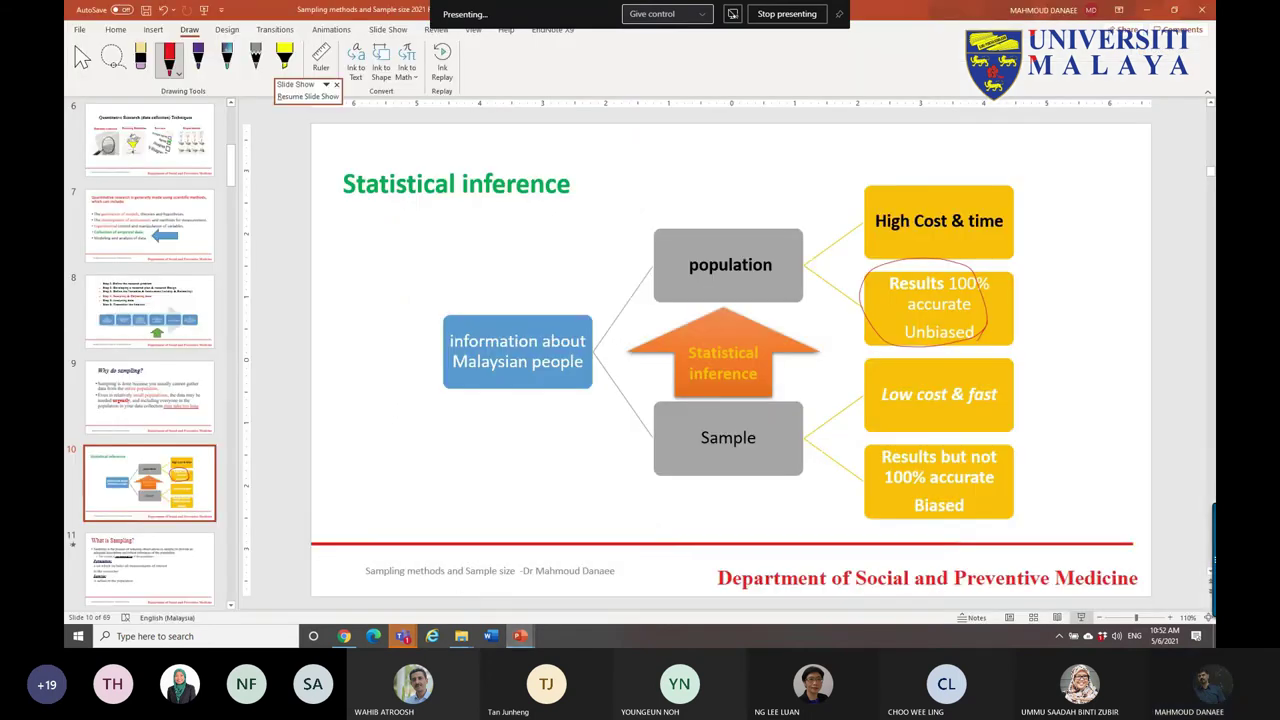
mouse_move(528, 640)
click(580, 572)
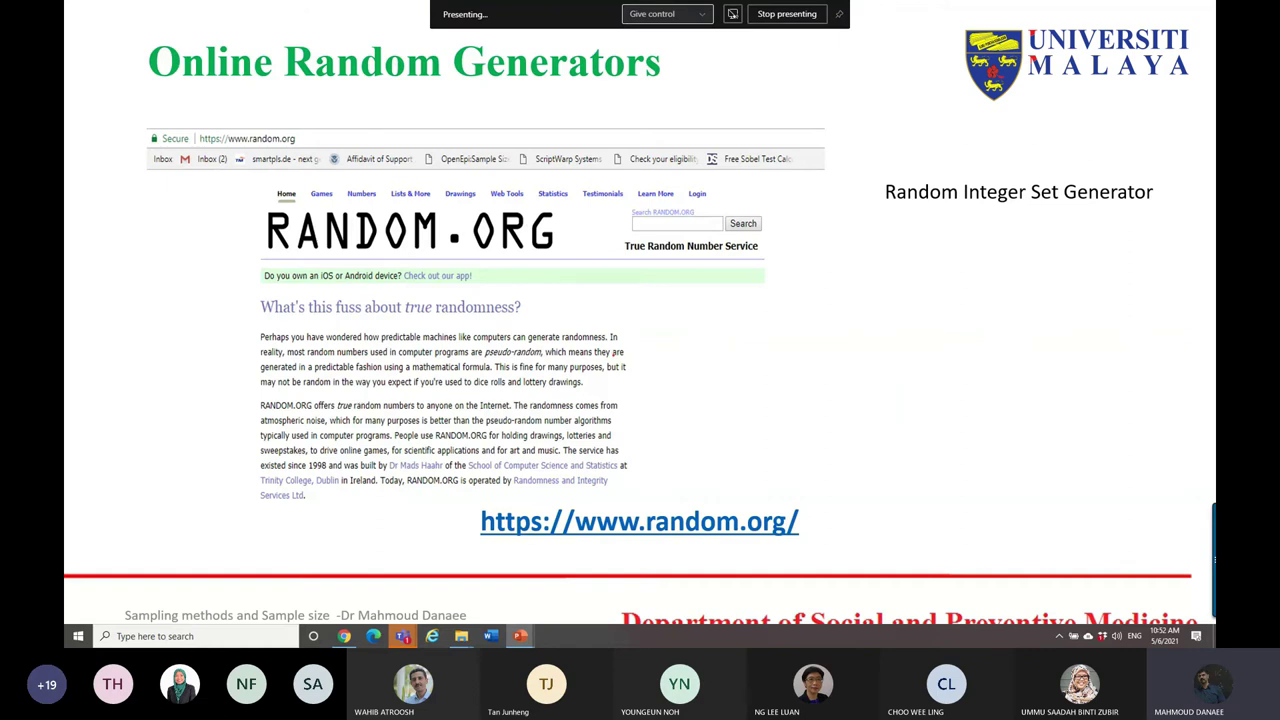
key(Right)
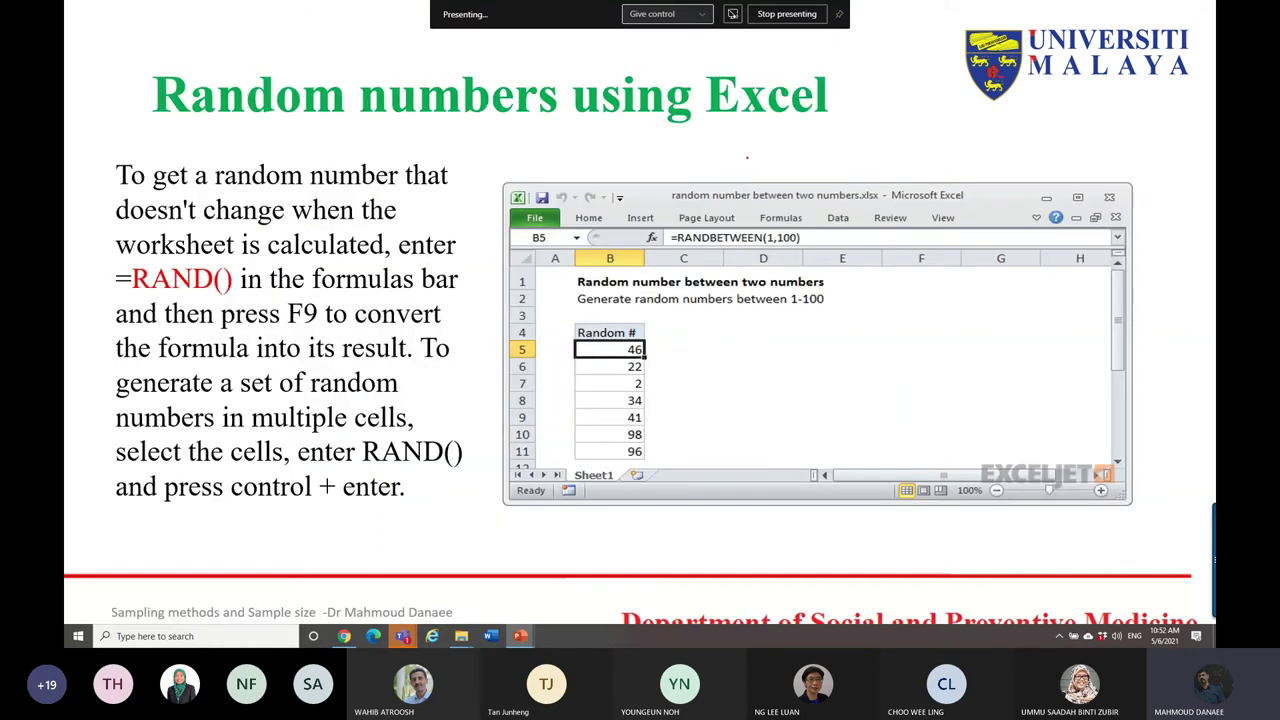
mouse_move(275, 139)
mouse_down()
mouse_move(566, 157)
mouse_move(852, 153)
mouse_move(590, 67)
mouse_move(537, 148)
mouse_up()
- Open Excel with a new blank workbook and maximize its window
click(239, 636)
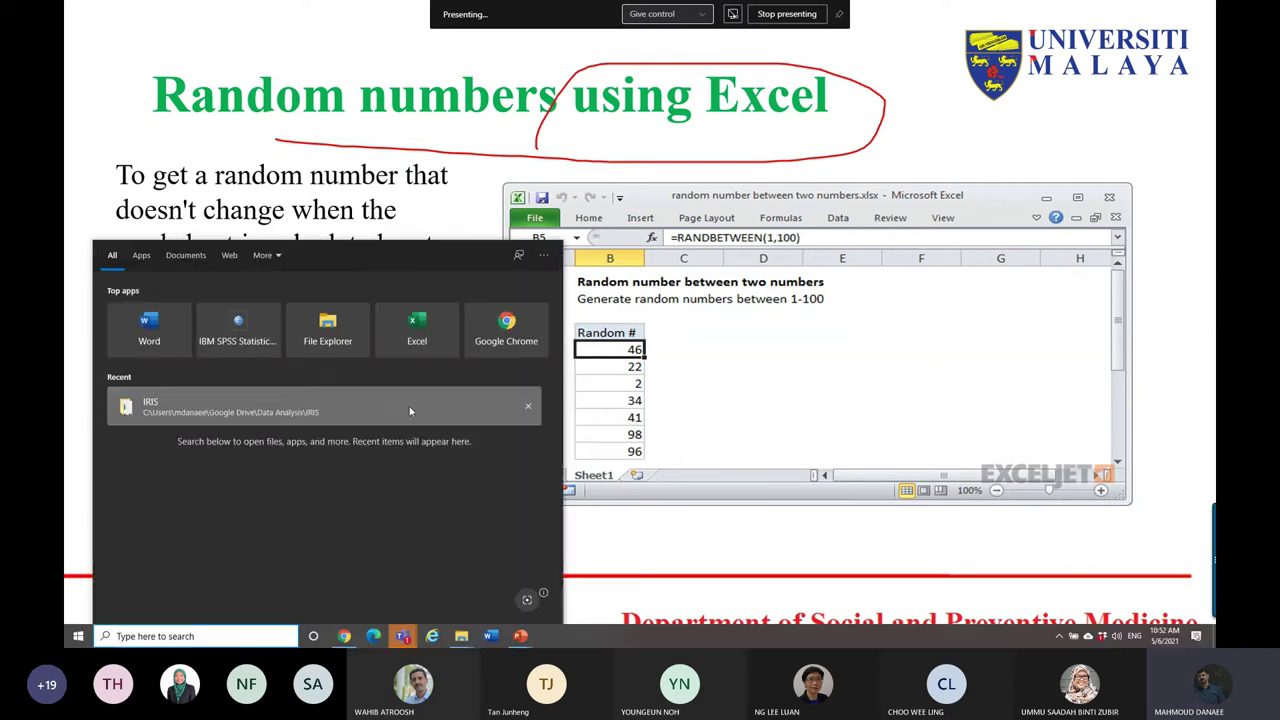
key(Escape)
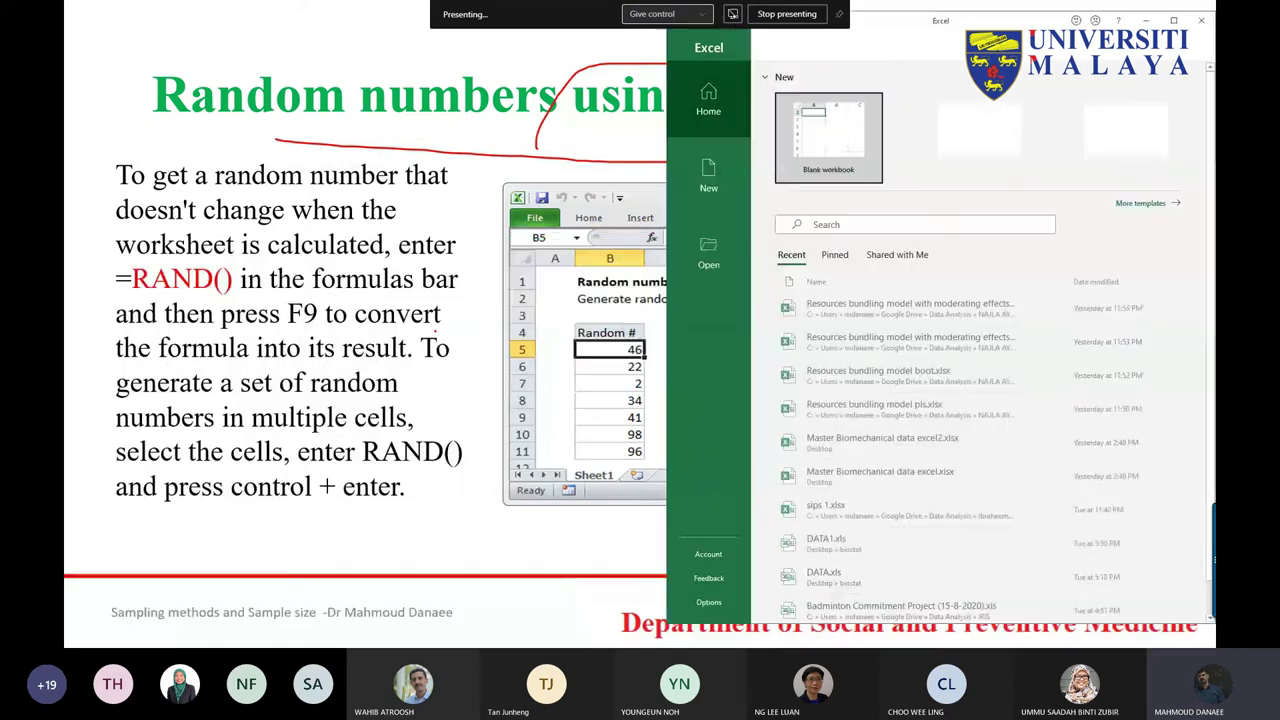
click(855, 133)
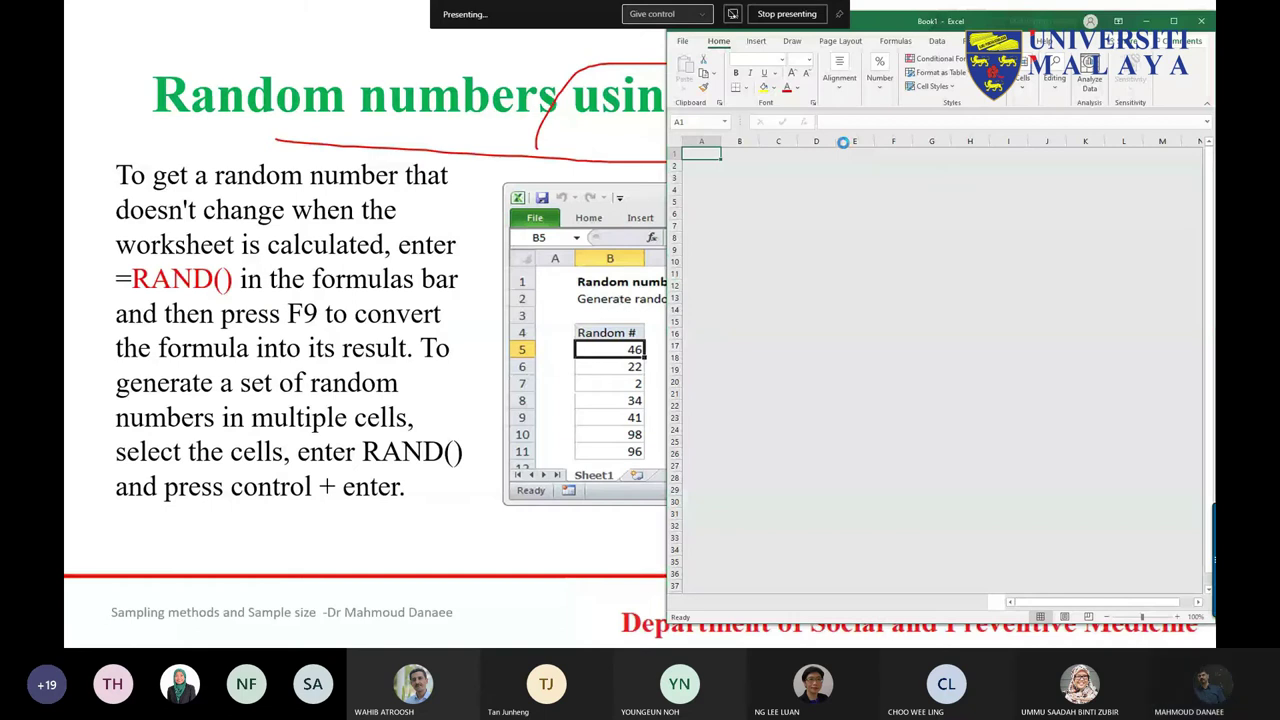
click(1175, 21)
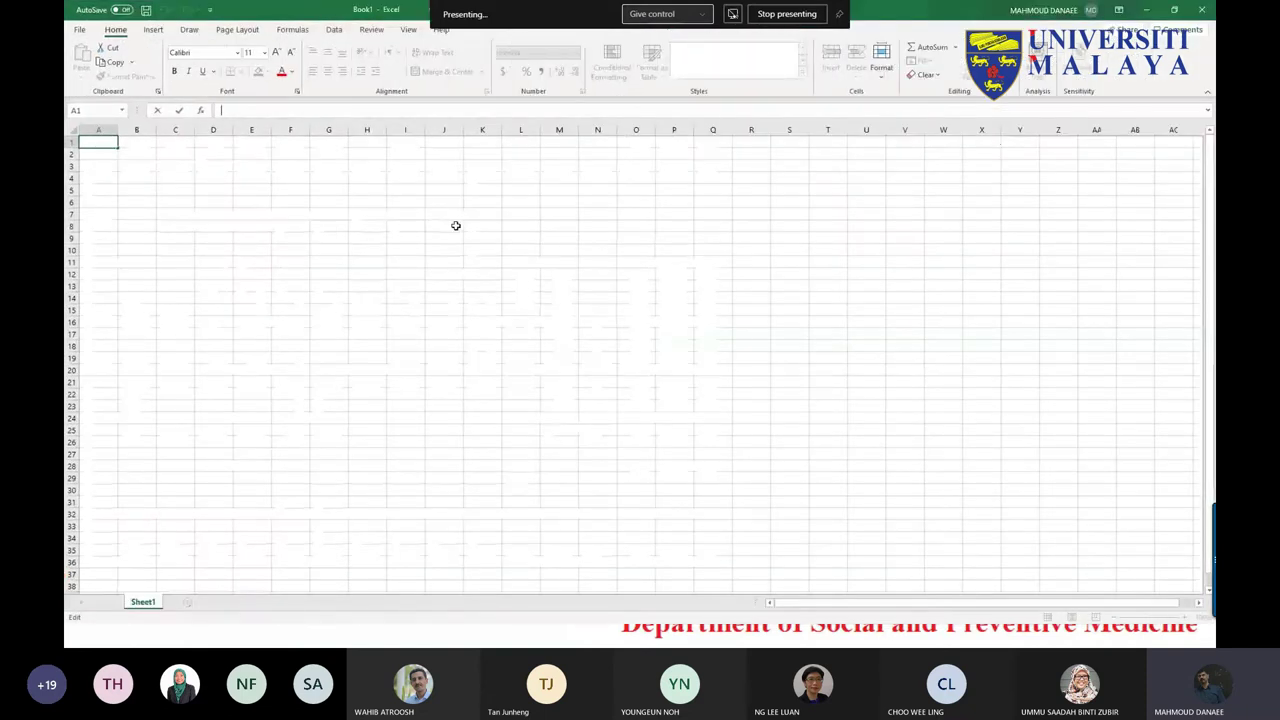
- Enter the formula =RANDBETWEEN(1,3000) in cell C3
click(177, 200)
scroll(289, 183, up, 5)
click(314, 212)
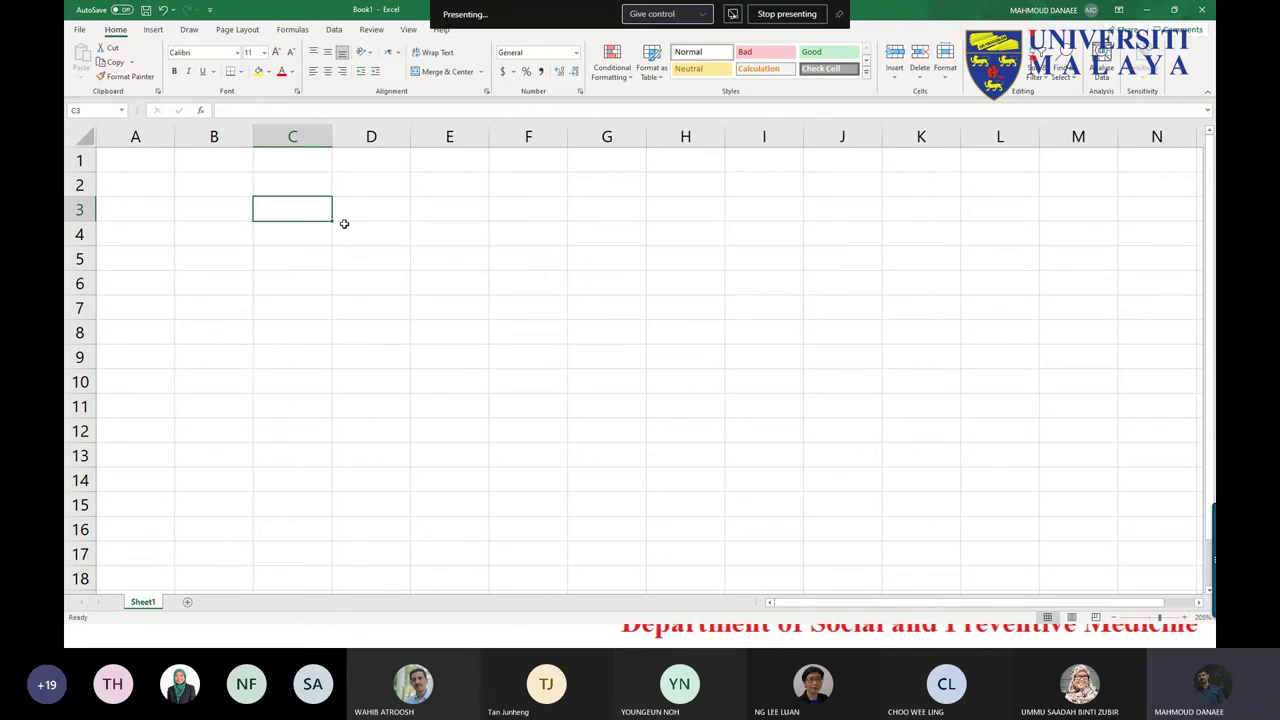
text(=)
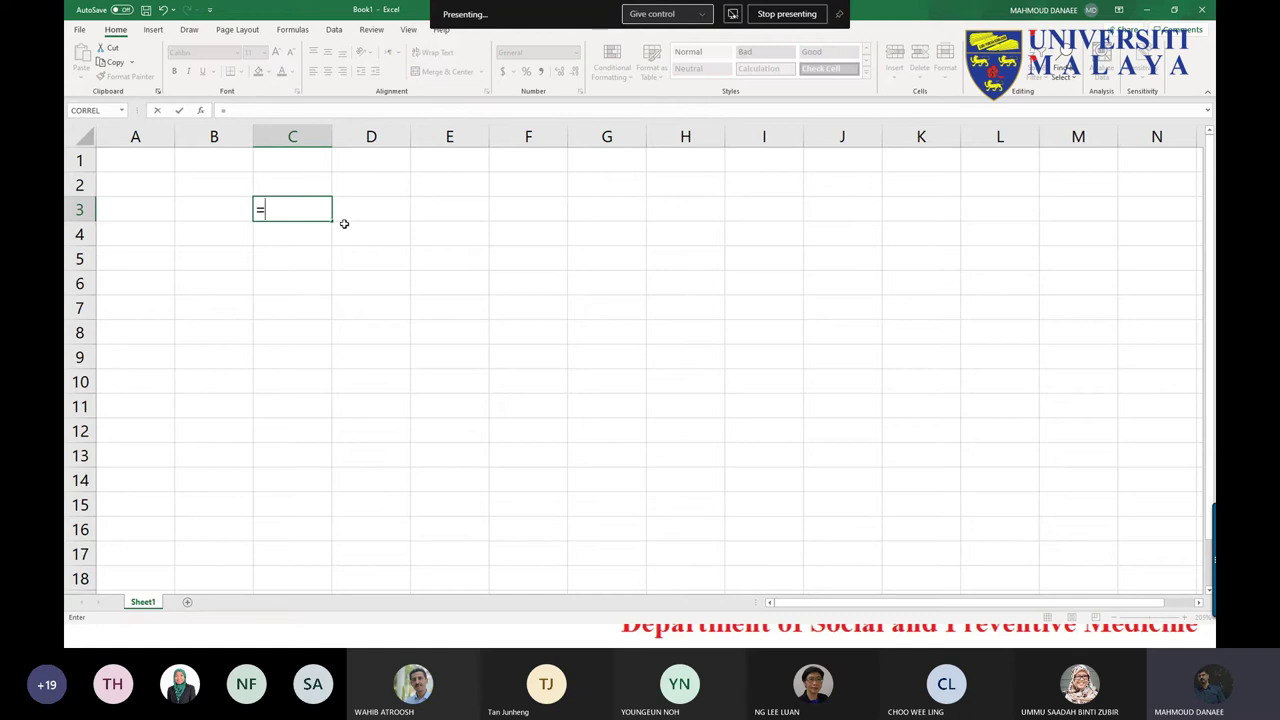
text(ra)
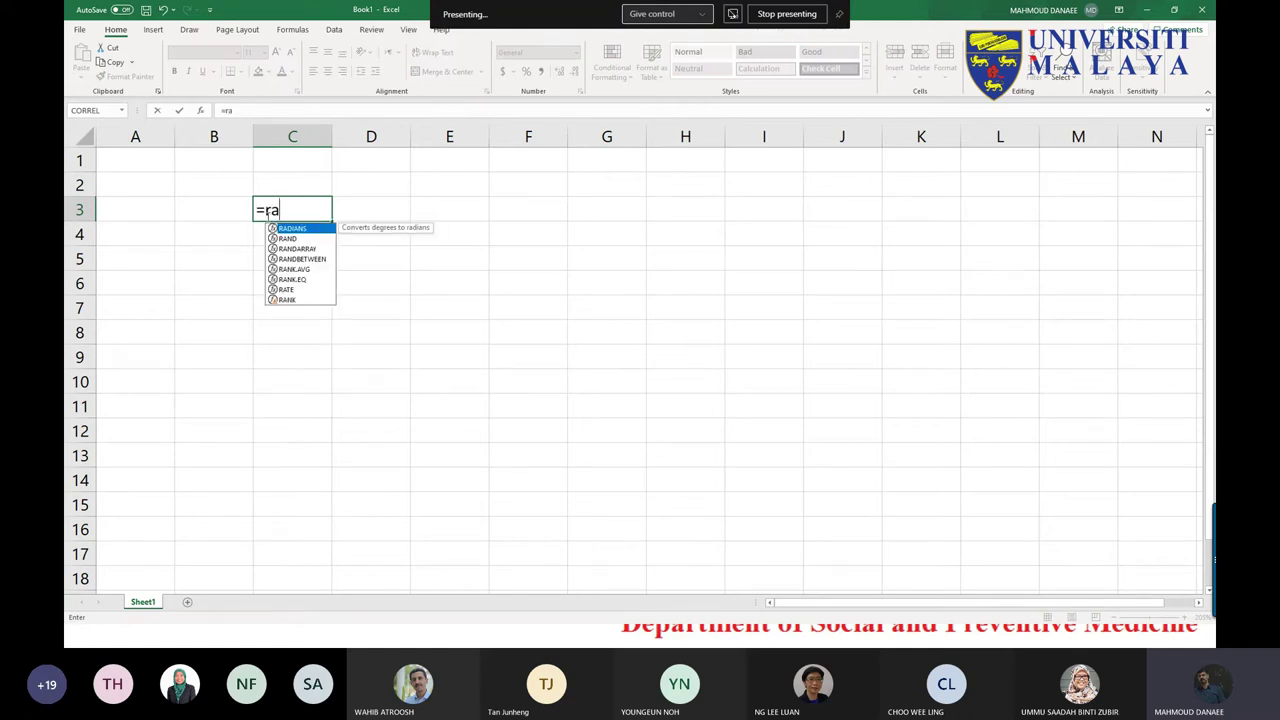
click(285, 240)
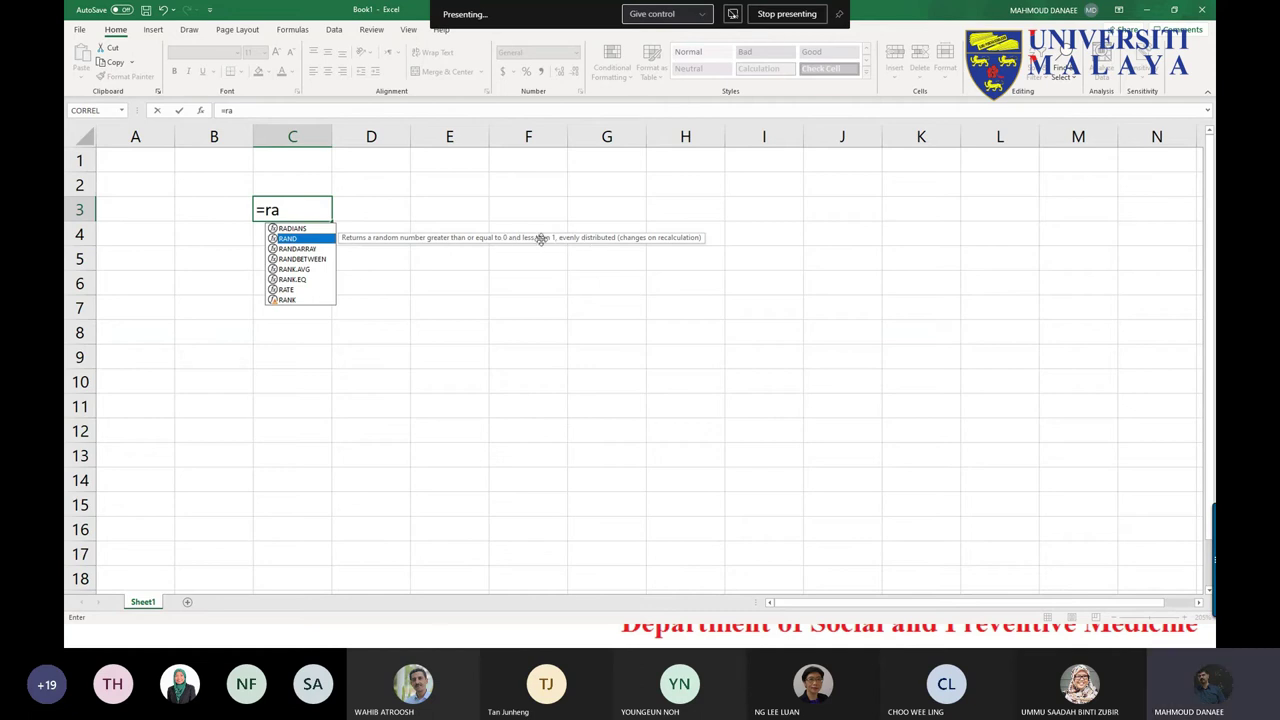
click(300, 260)
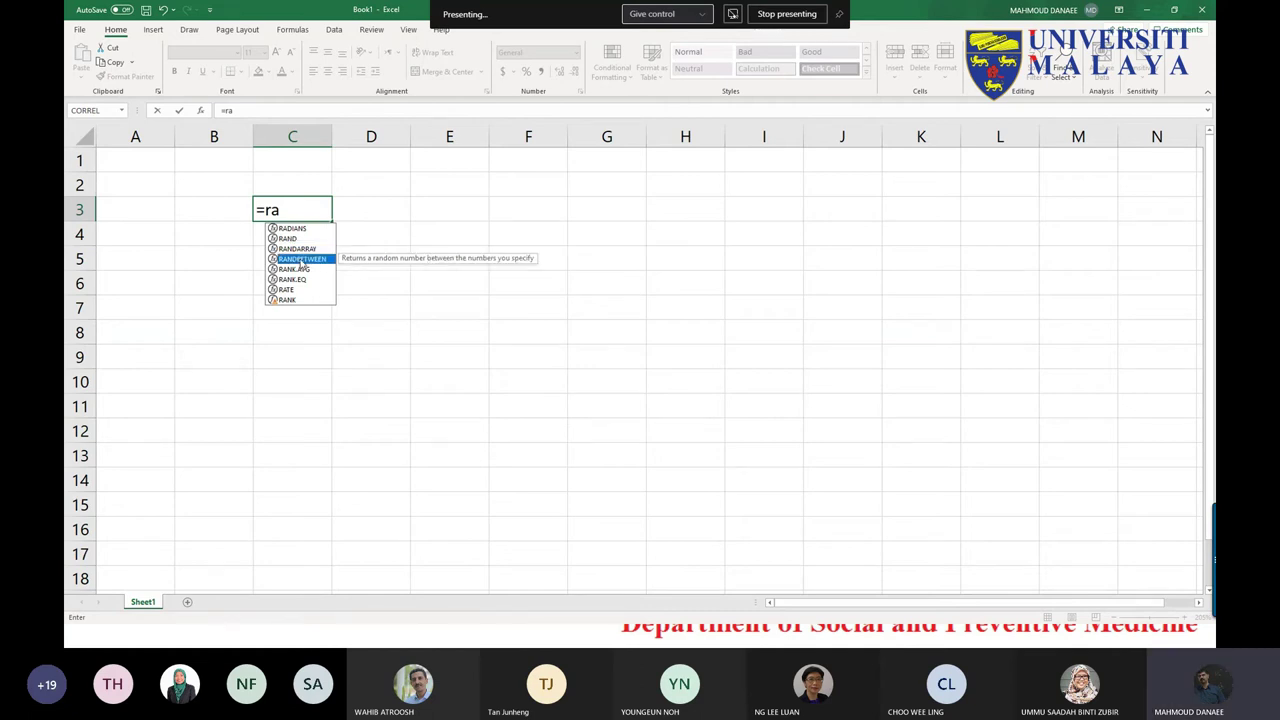
double_click(300, 260)
text(1,300)
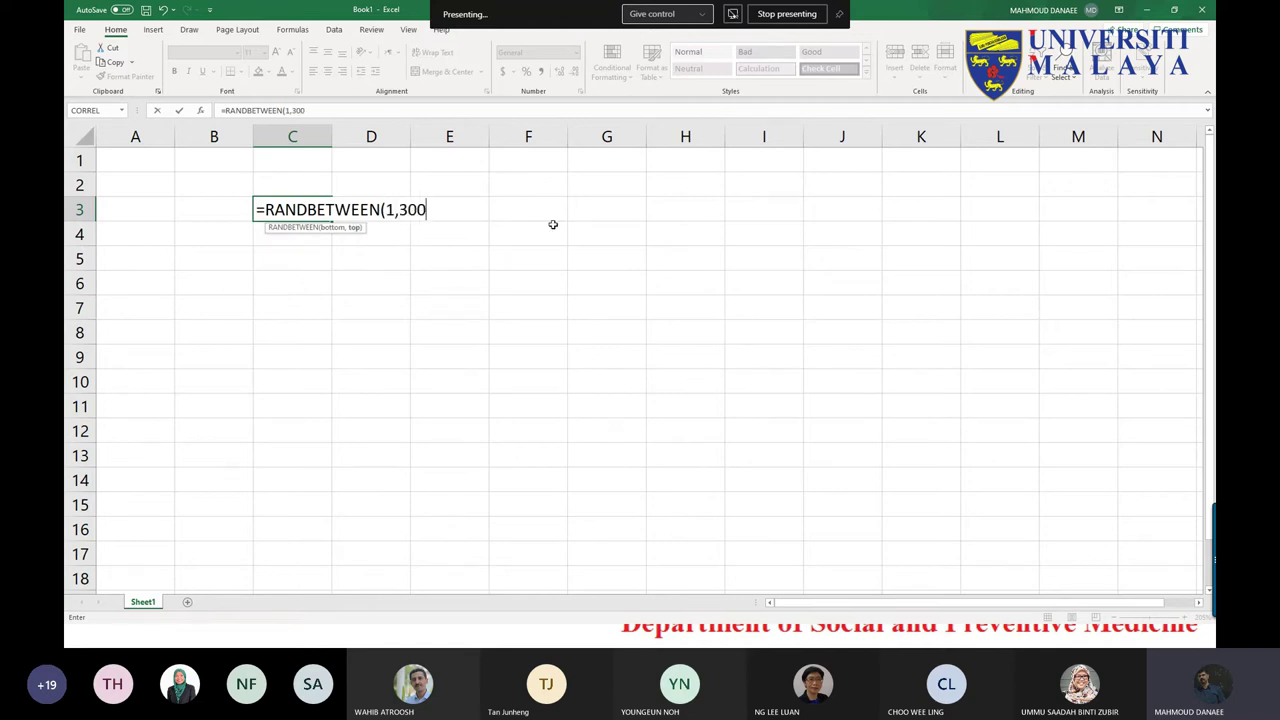
text(0))
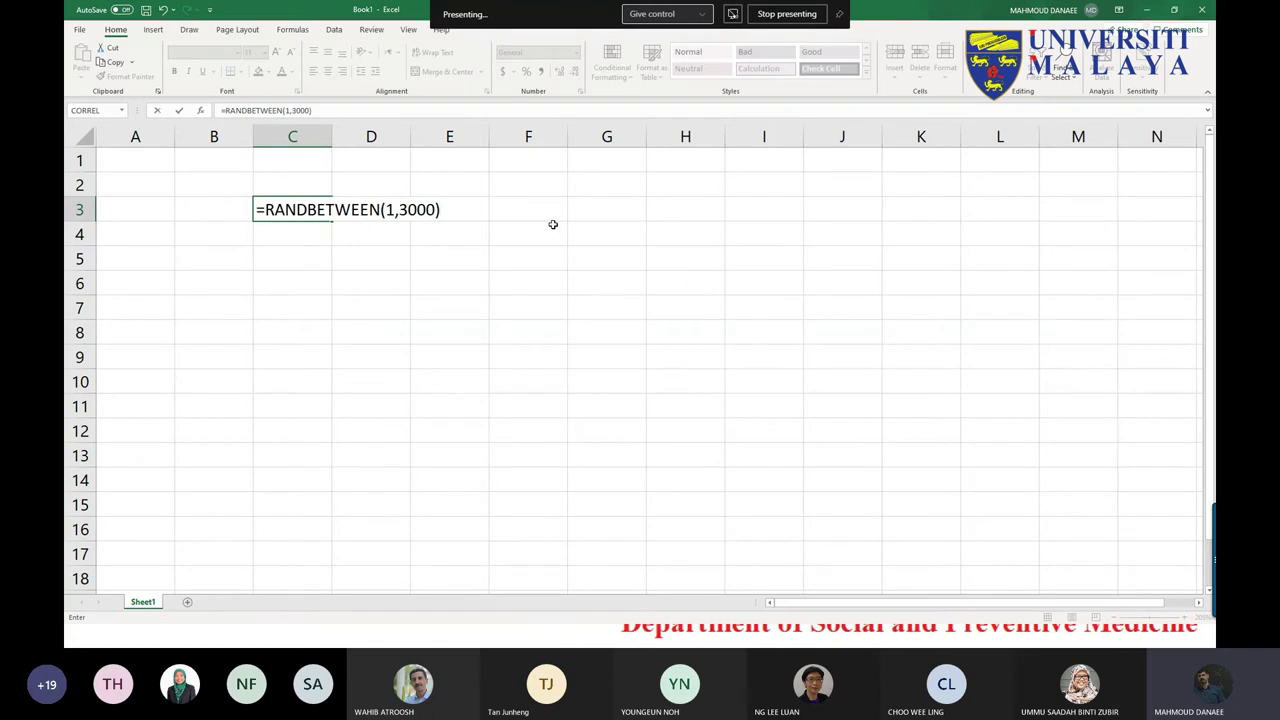
key(Return)
key(Up)
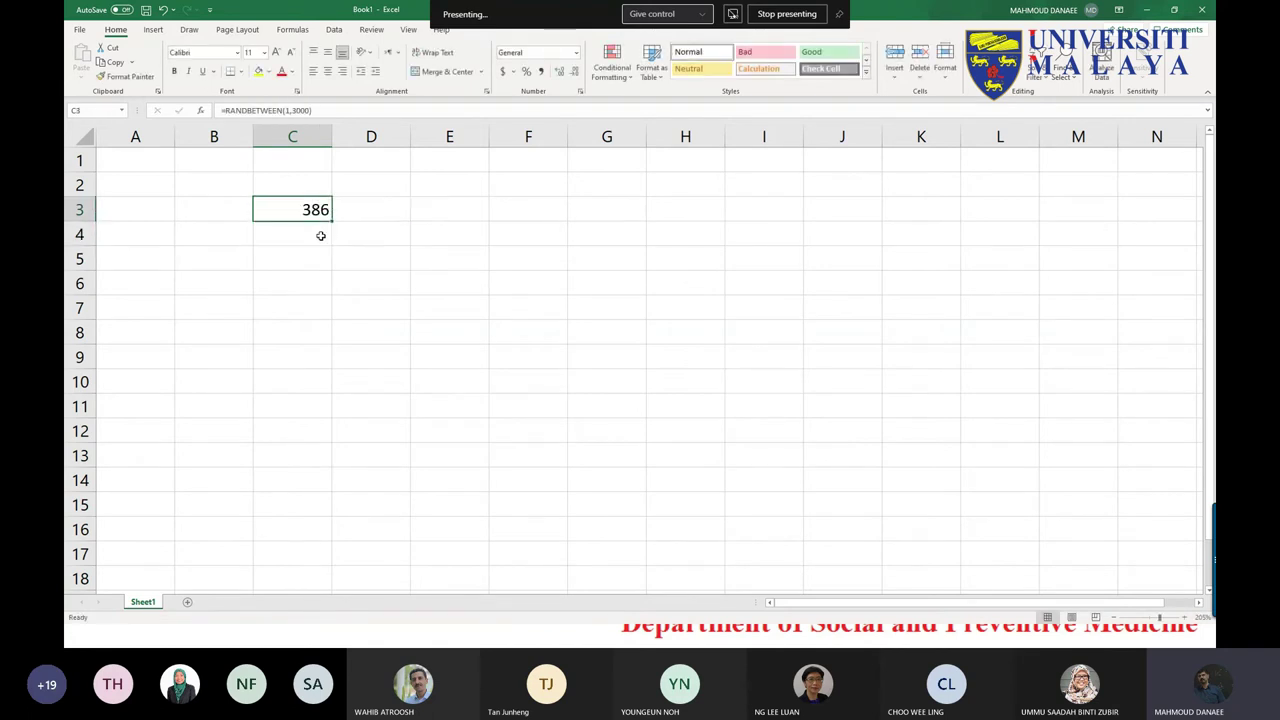
- Fill the random-number formula from C3 down column C over 109 cells
drag(331, 220, 306, 617)
scroll(290, 492, up, 20)
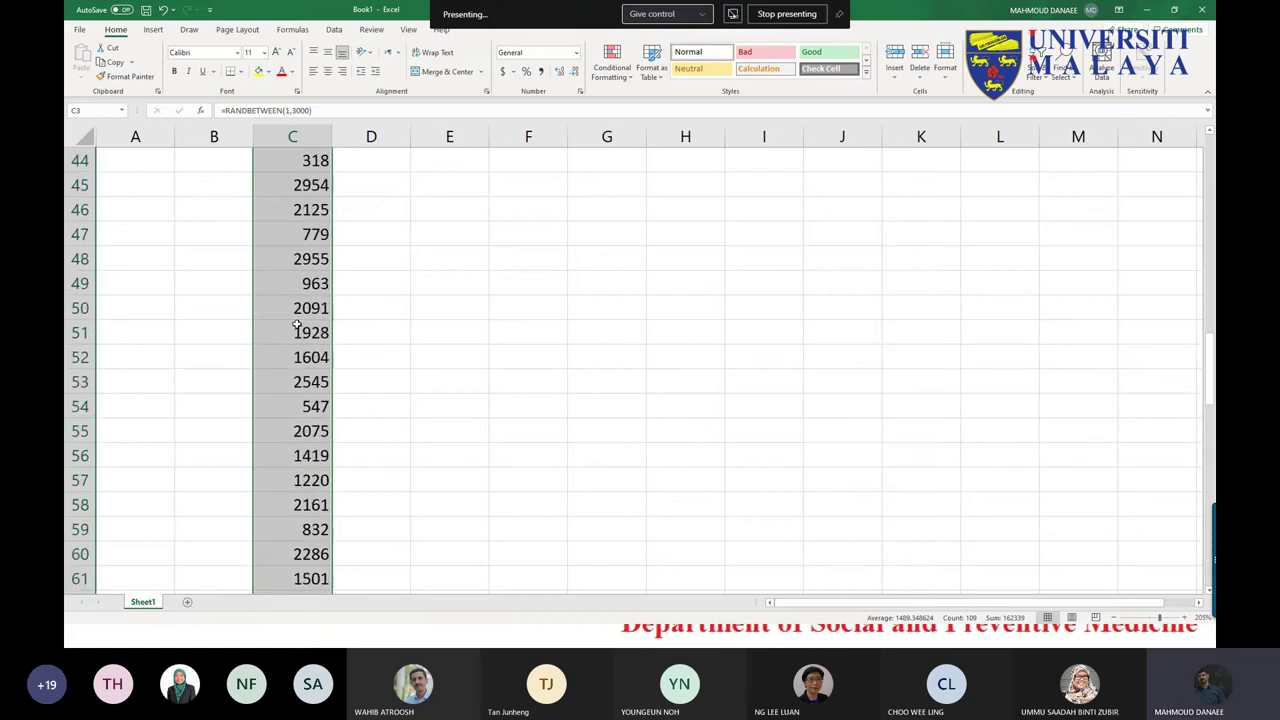
click(325, 210)
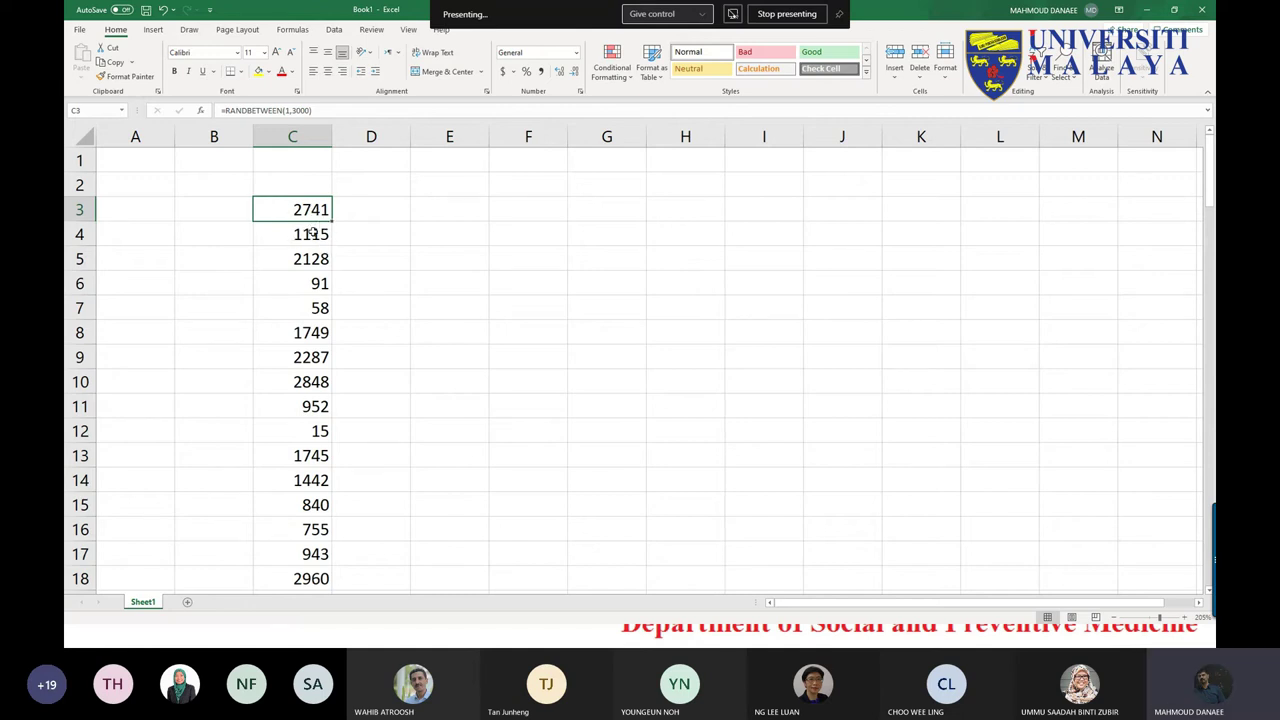
- Copy column C and paste it into column E as values only
click(314, 136)
right_click(310, 186)
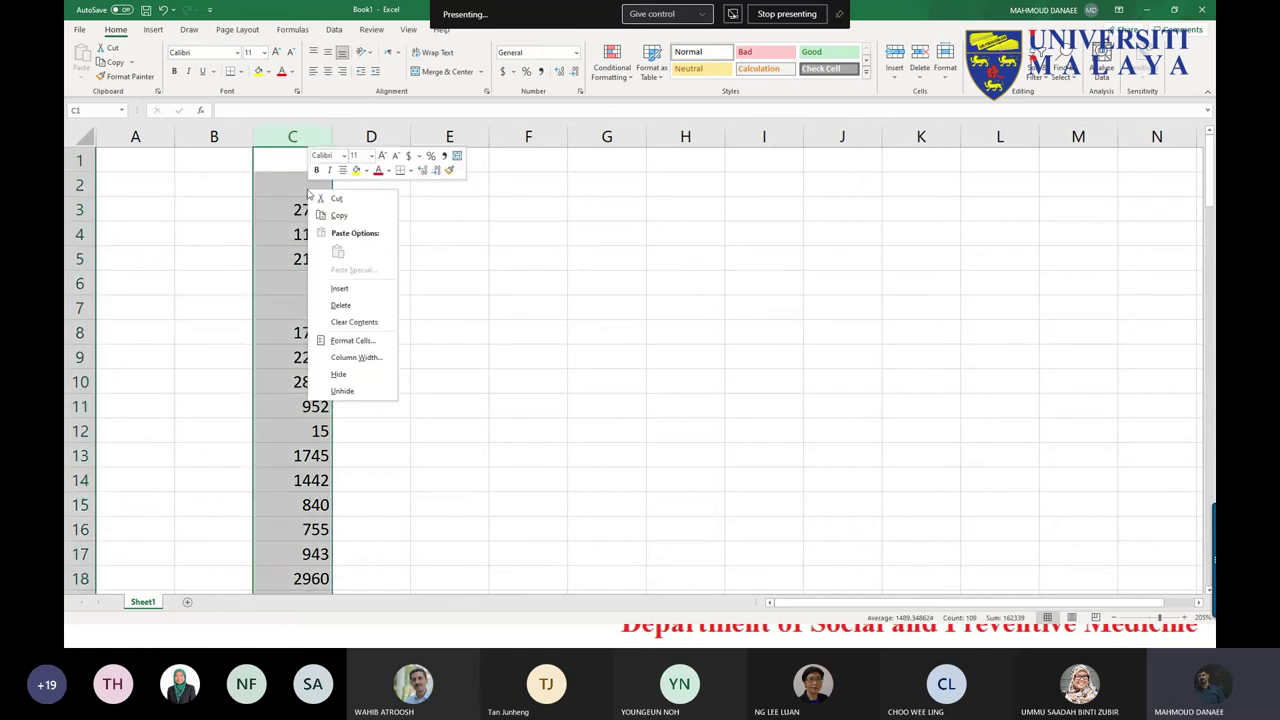
click(335, 216)
right_click(470, 136)
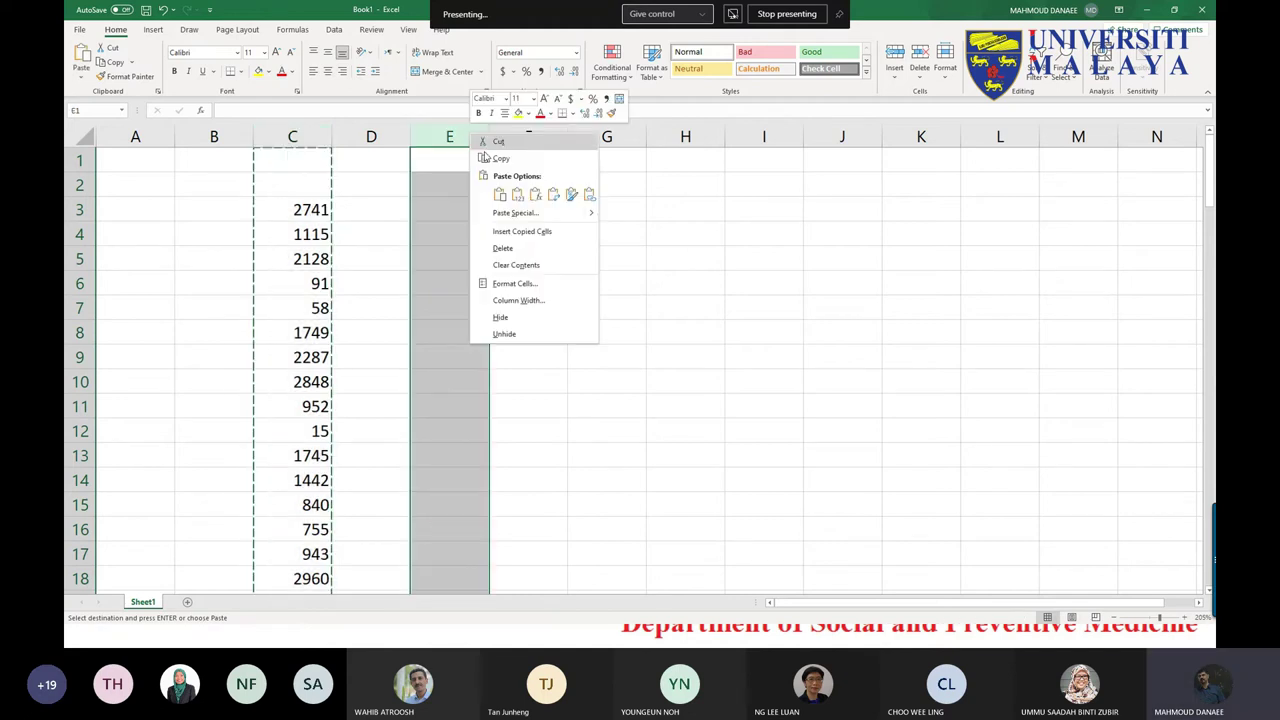
click(518, 192)
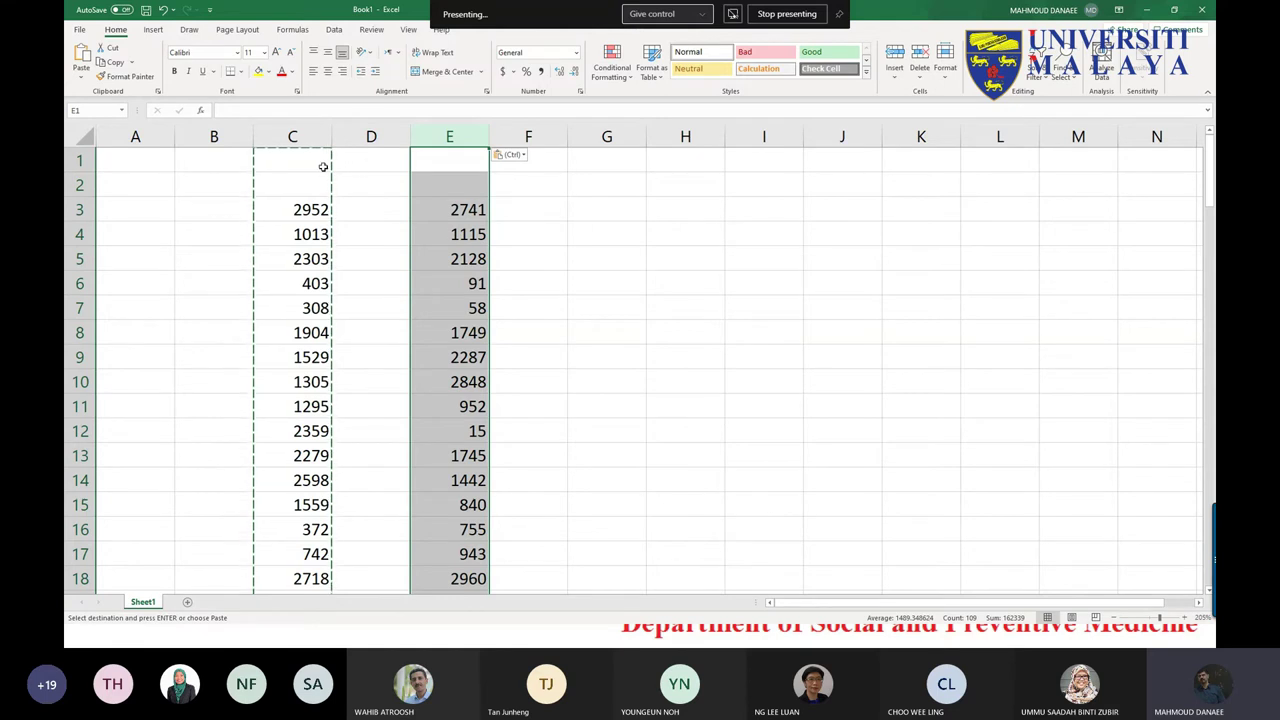
- Copy the recalculated column C and paste it into column G using Paste Special with the Values option
right_click(310, 134)
key(Escape)
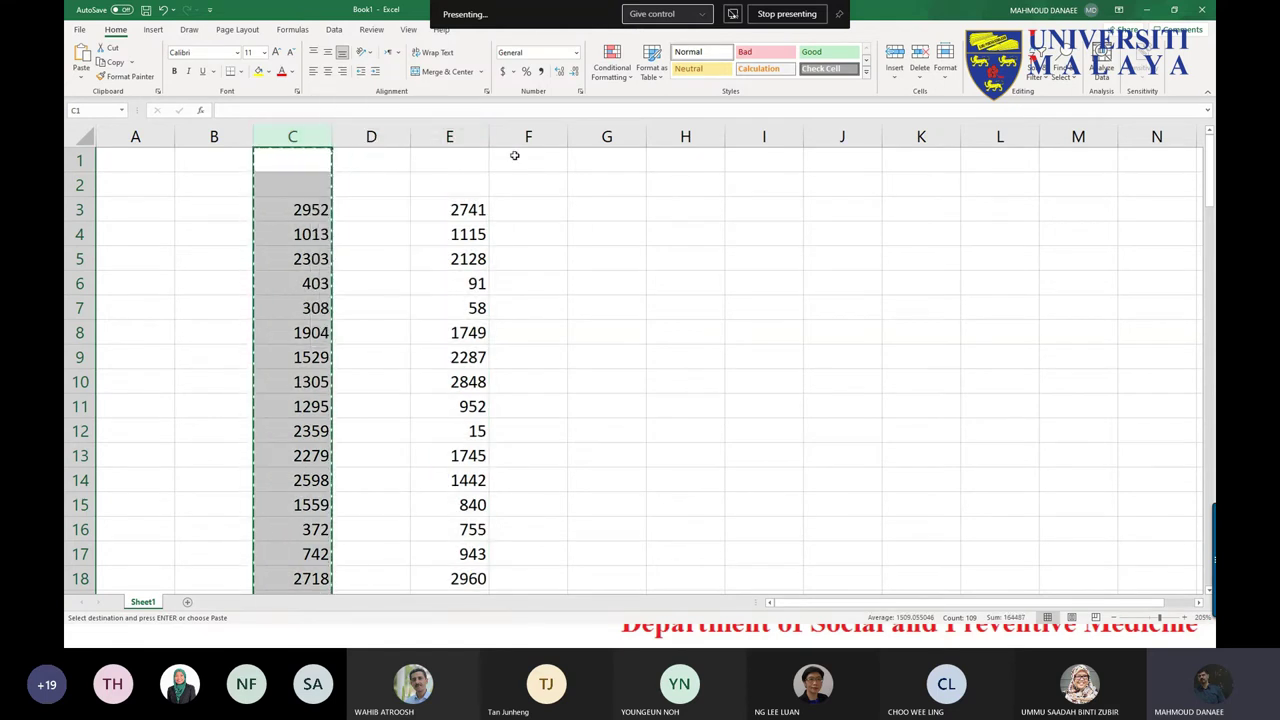
right_click(606, 135)
click(654, 199)
click(654, 215)
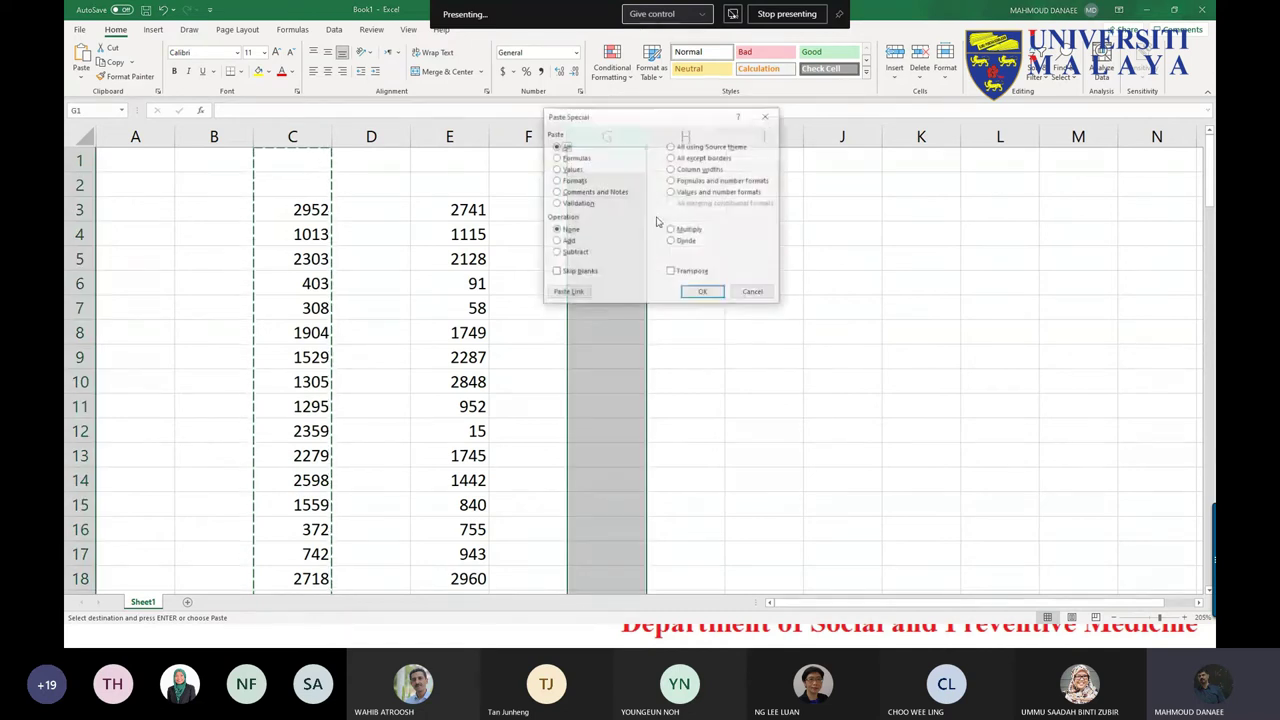
click(573, 171)
click(700, 292)
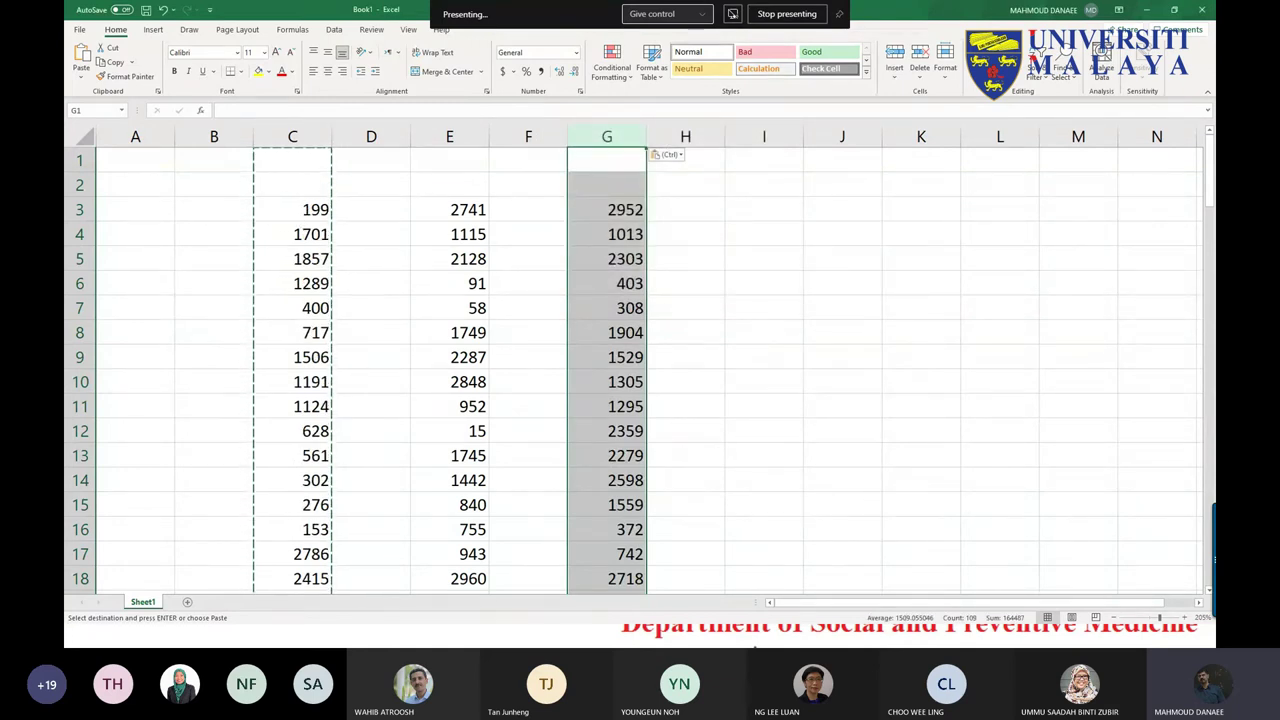
- Switch back to the PowerPoint slide show and advance two slides to "Systematic sampling"
key(alt+Tab)
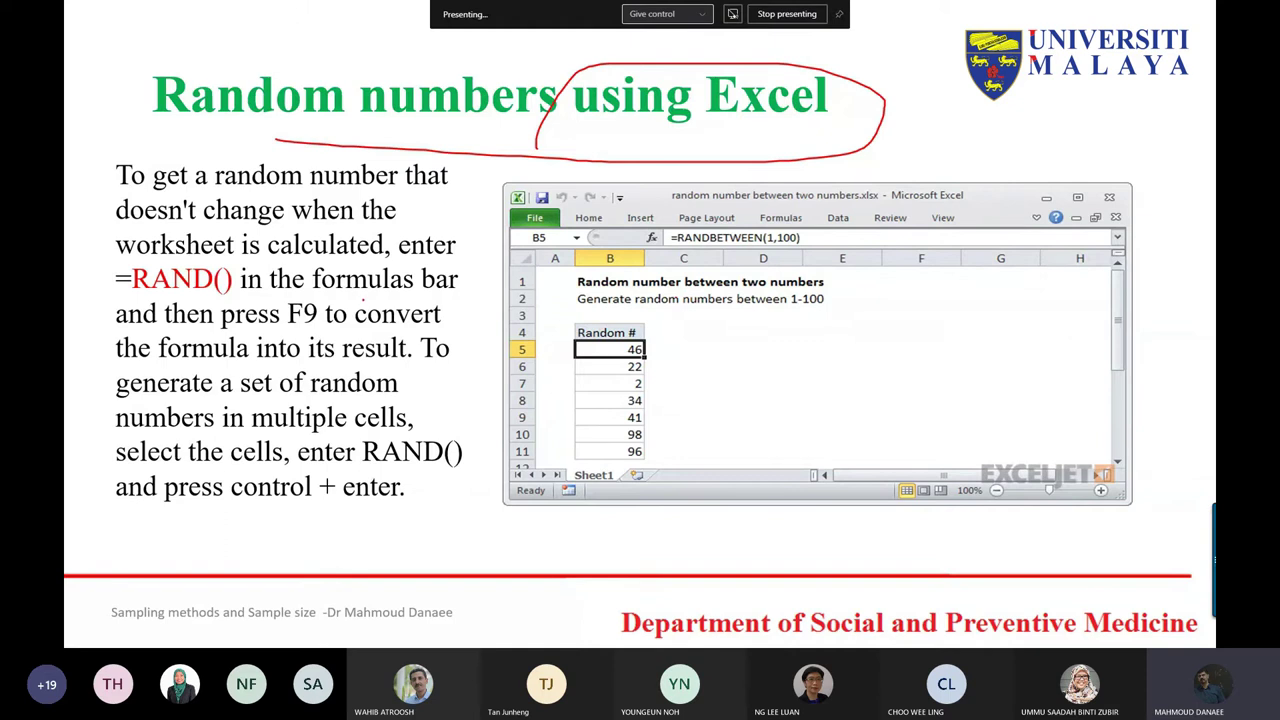
key(Right)
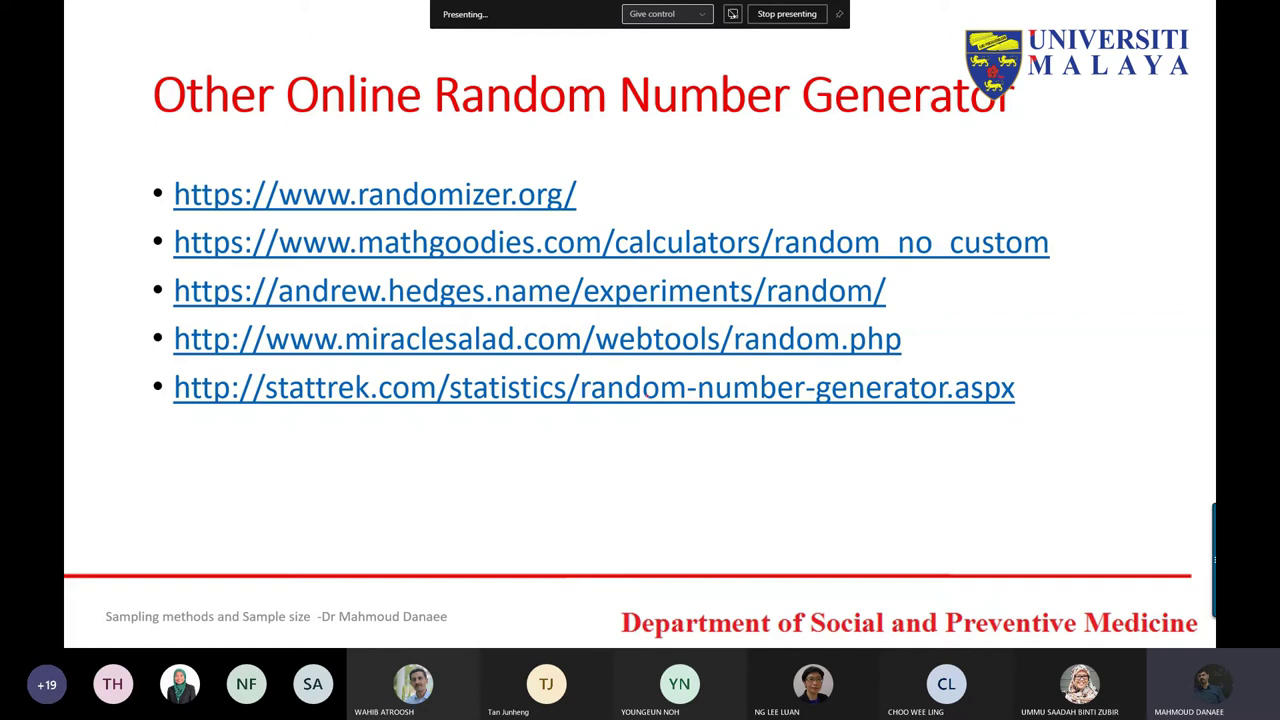
key(Right)
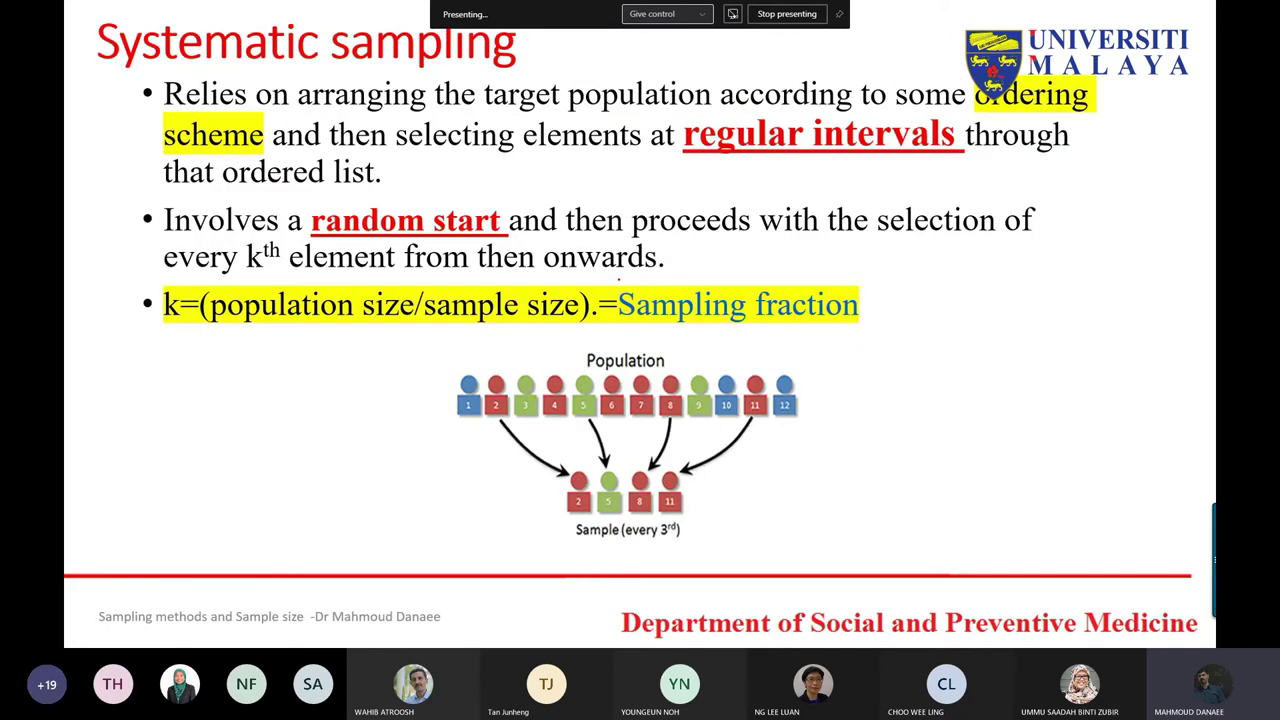
- End the slide show and discard the ink annotations
right_click(610, 279)
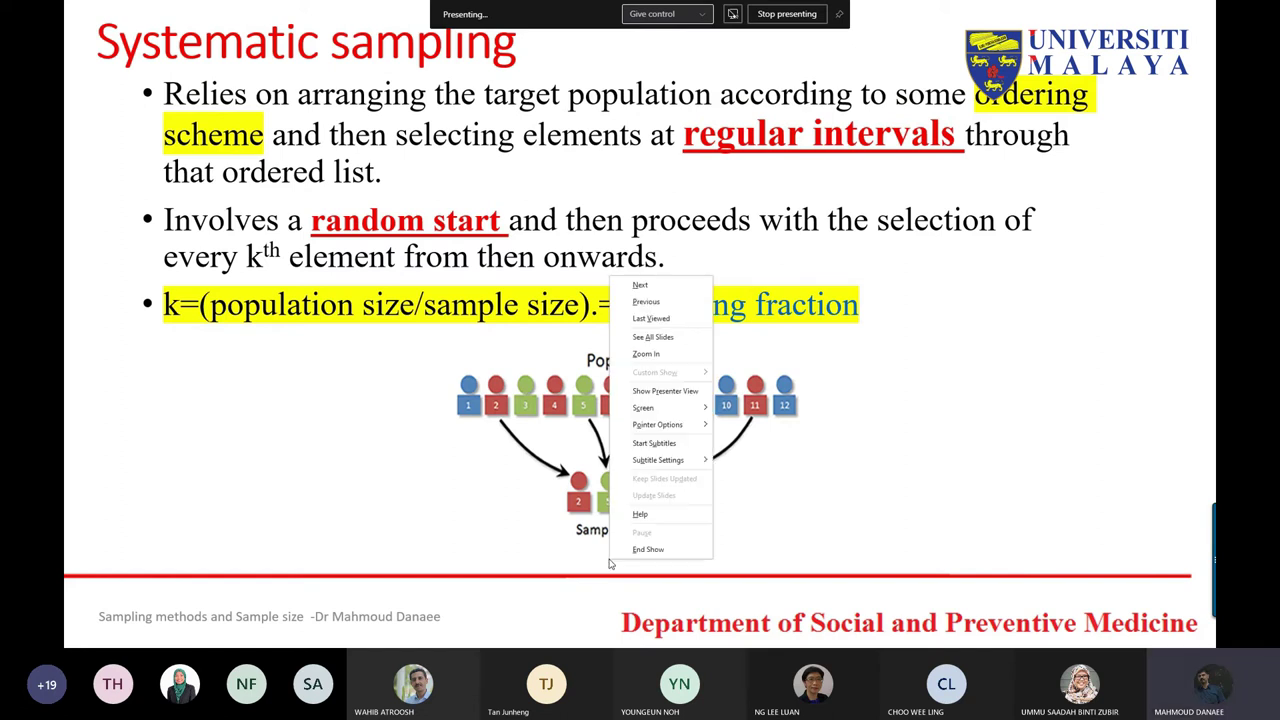
click(650, 550)
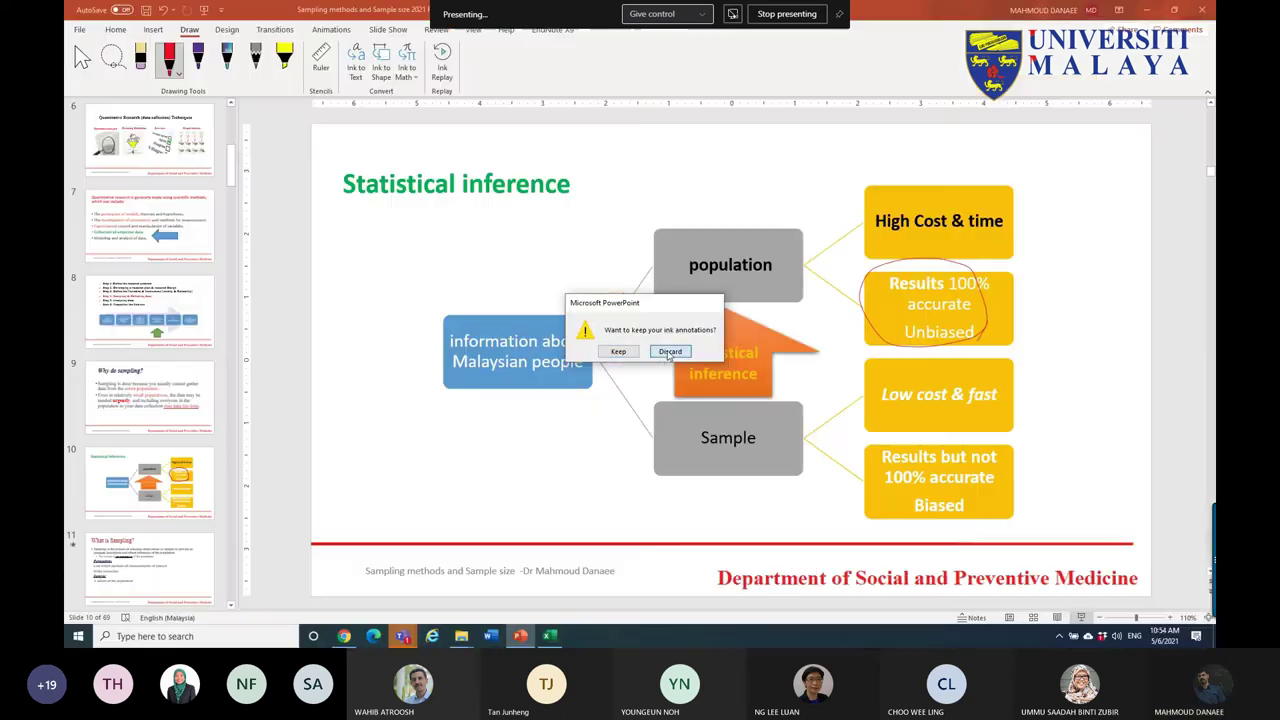
click(669, 352)
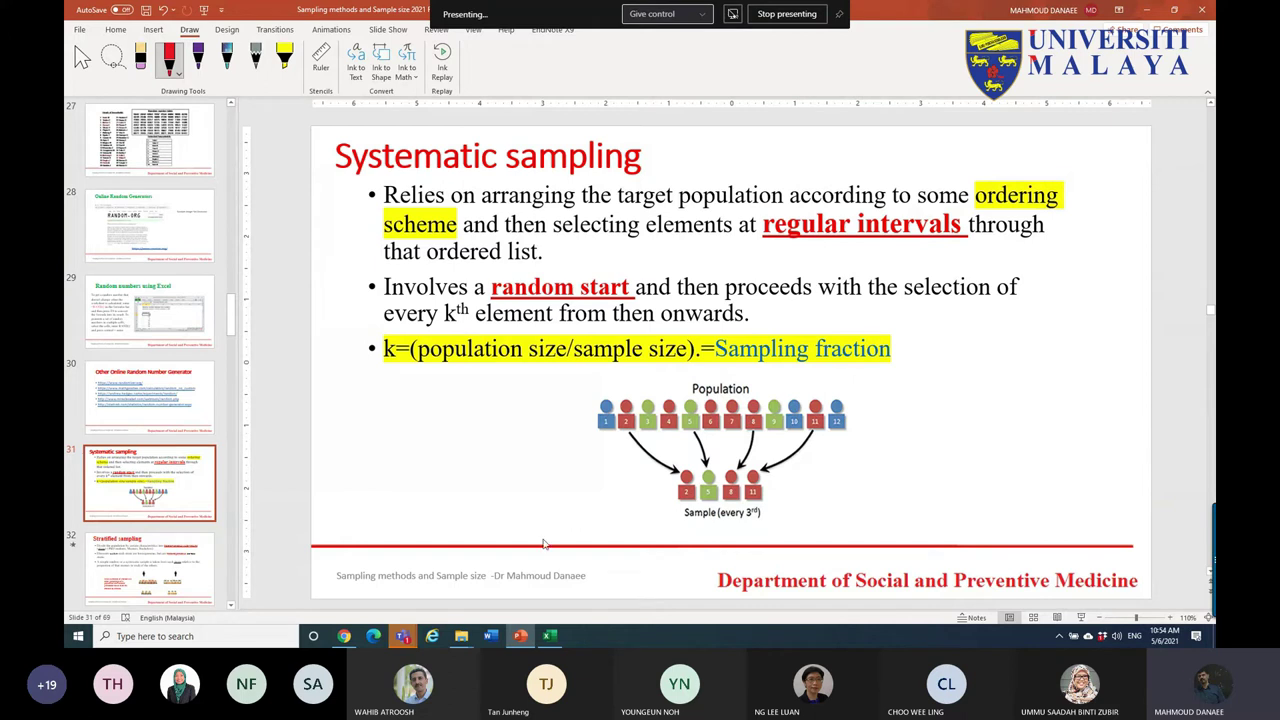
- Switch to the Teams meeting window to check the participants
mouse_move(402, 636)
click(457, 573)
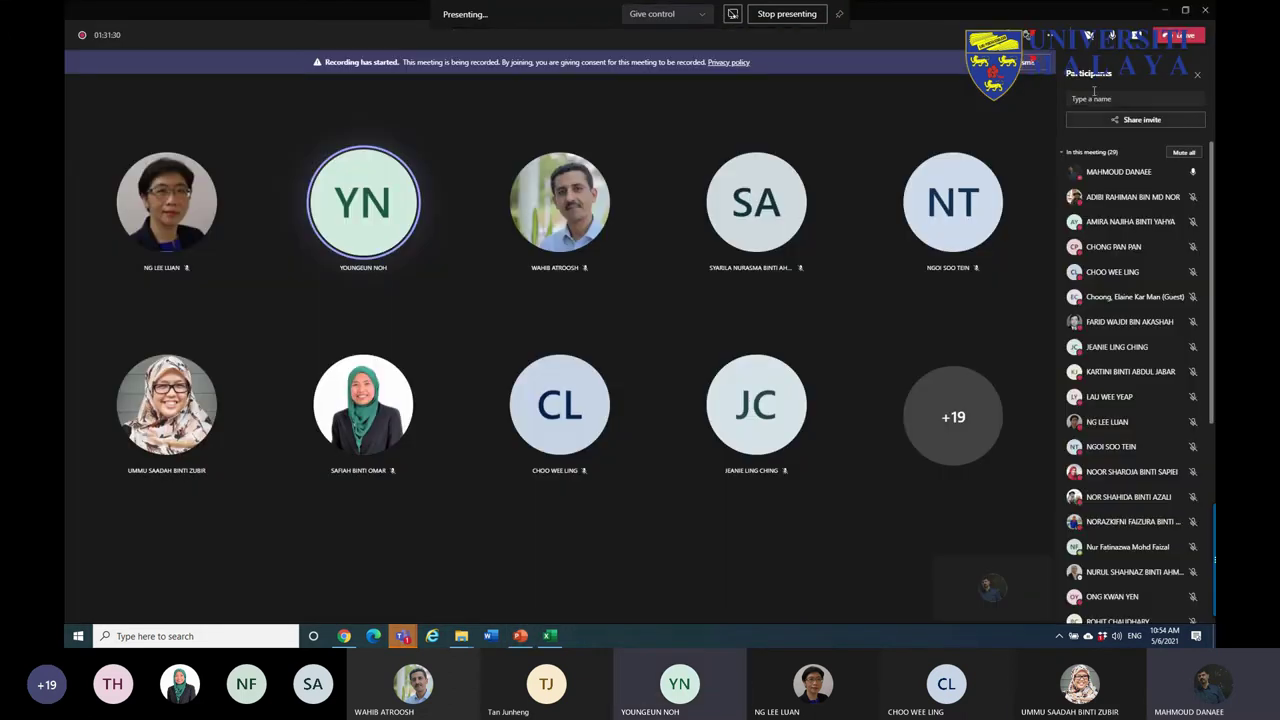
click(1135, 40)
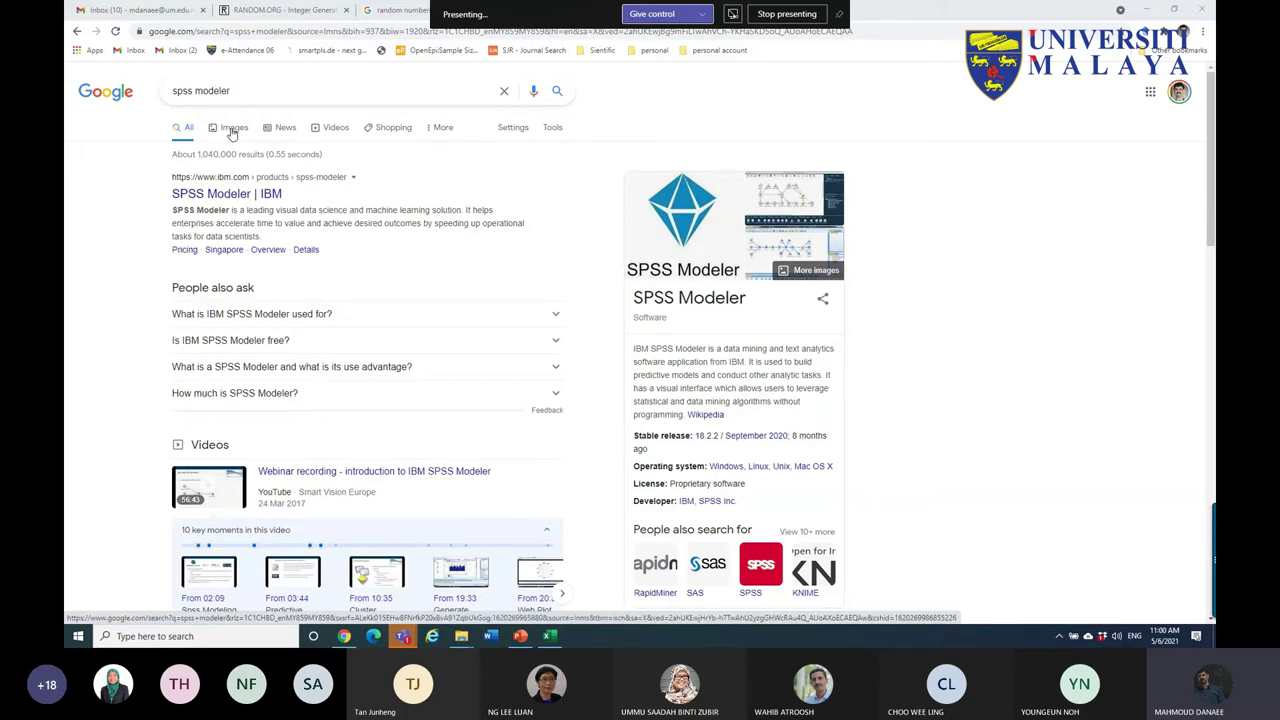
- Look over the Google results for "spss modeler" and browse its image results for examples of the software's interface
scroll(266, 336, down, 3)
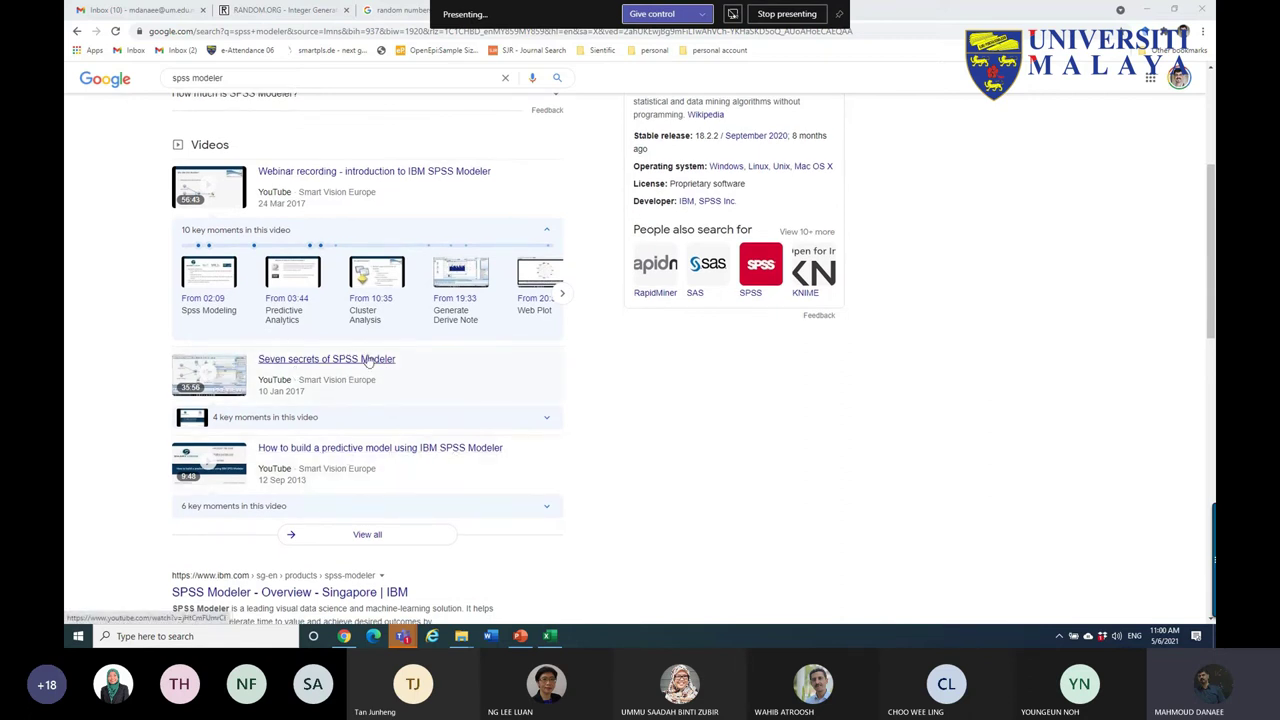
scroll(350, 300, up, 3)
click(233, 129)
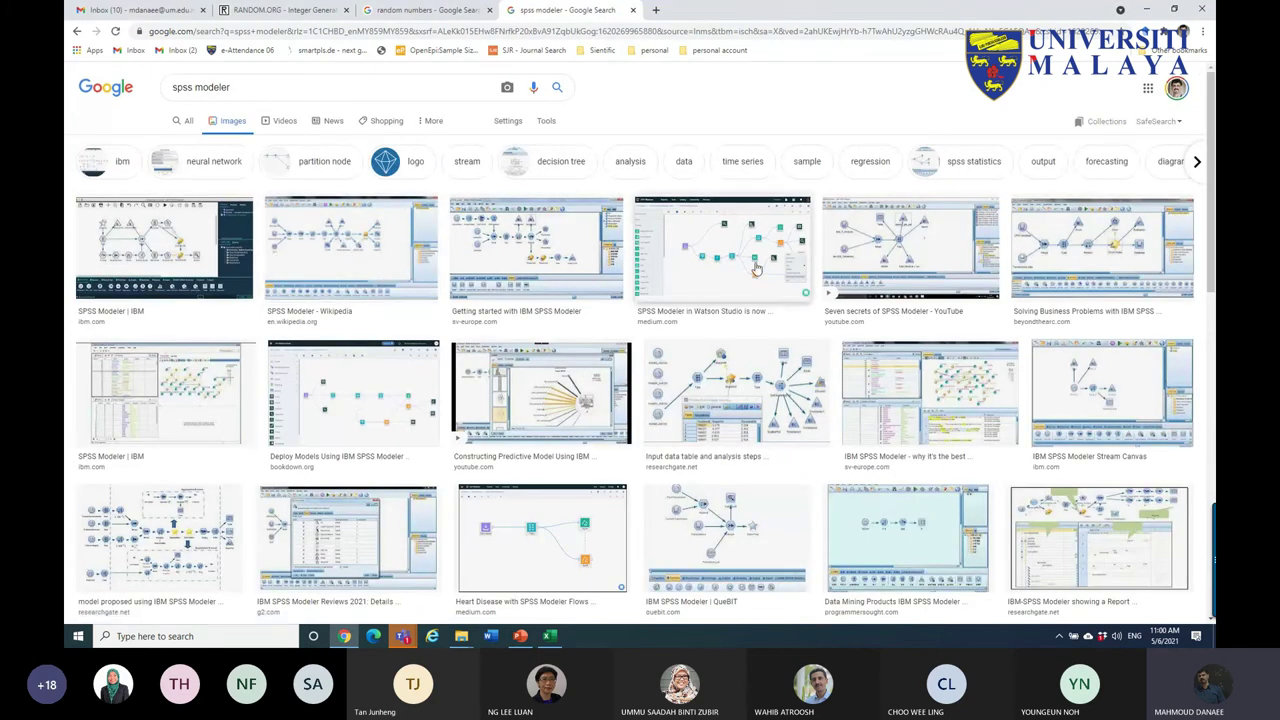
scroll(648, 468, down, 4)
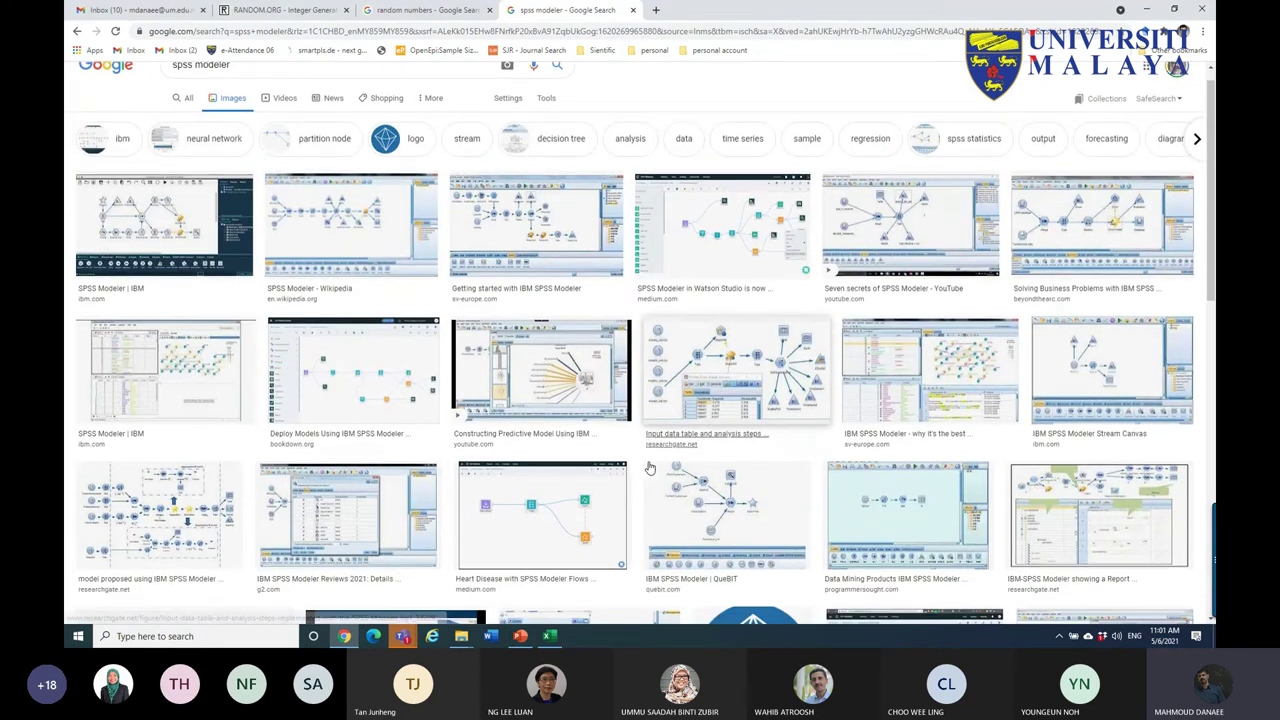
scroll(481, 468, down, 2)
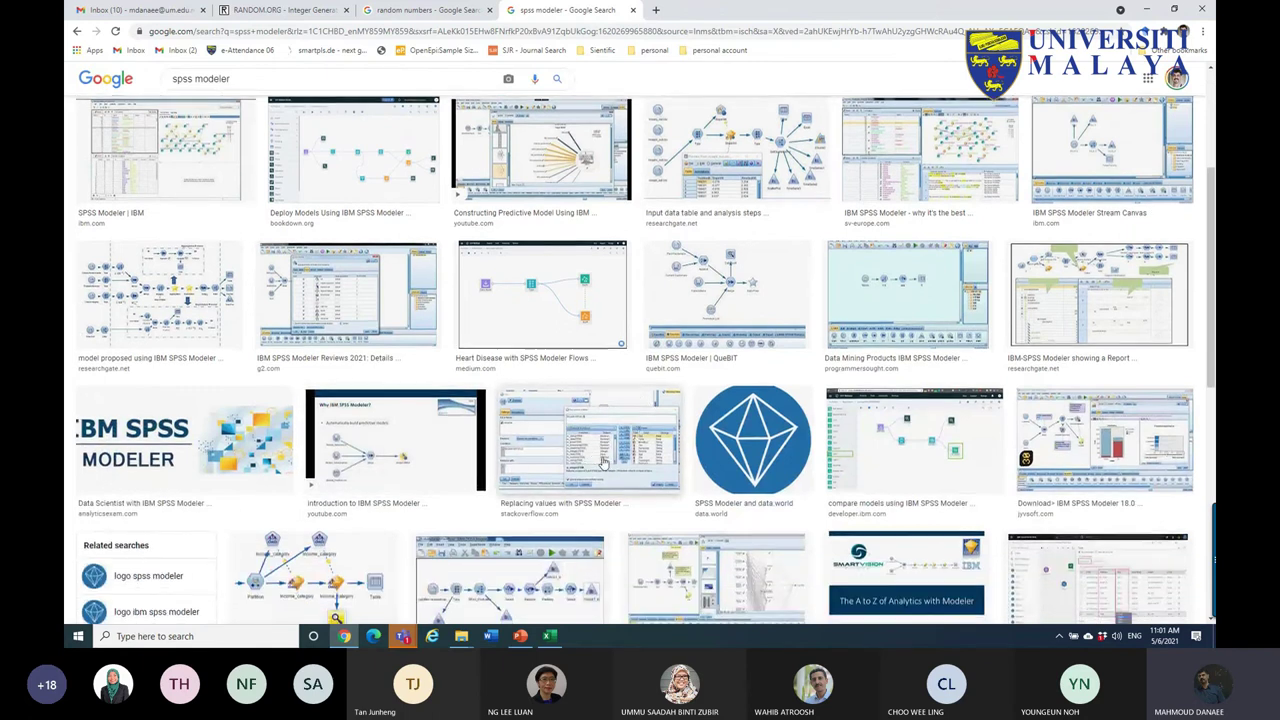
scroll(491, 458, down, 2)
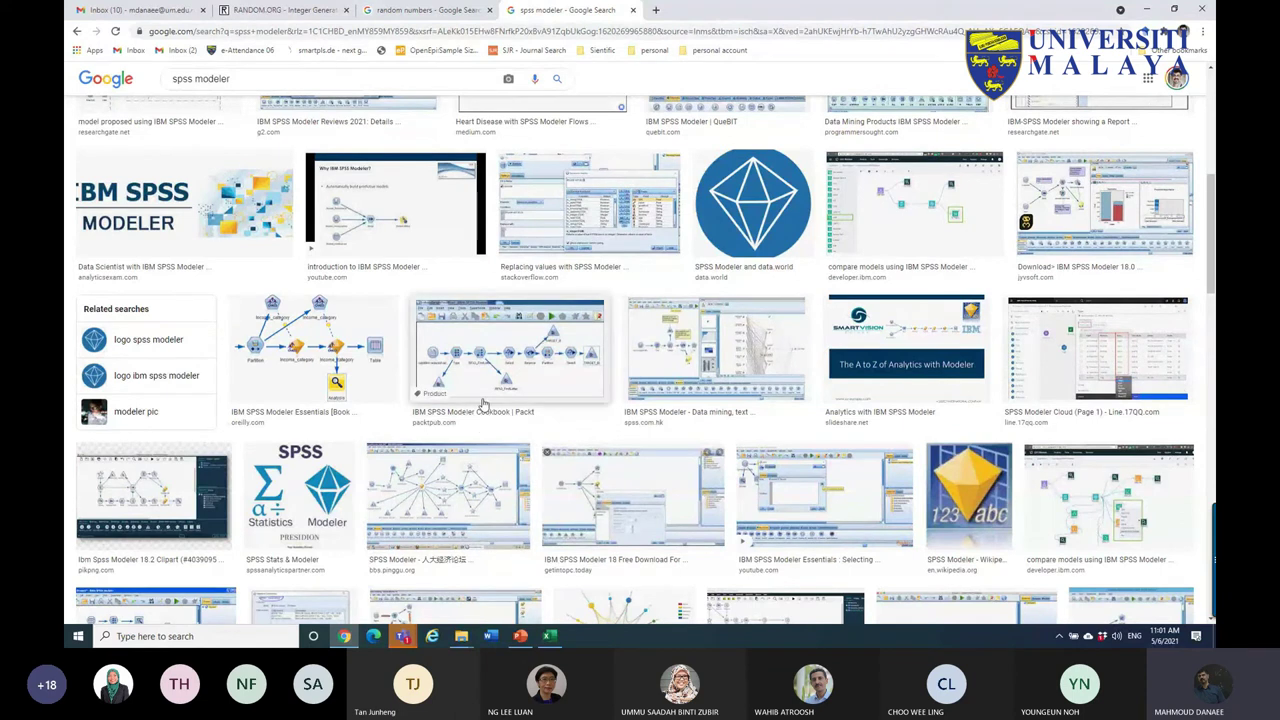
scroll(482, 393, up, 1)
scroll(481, 393, up, 1)
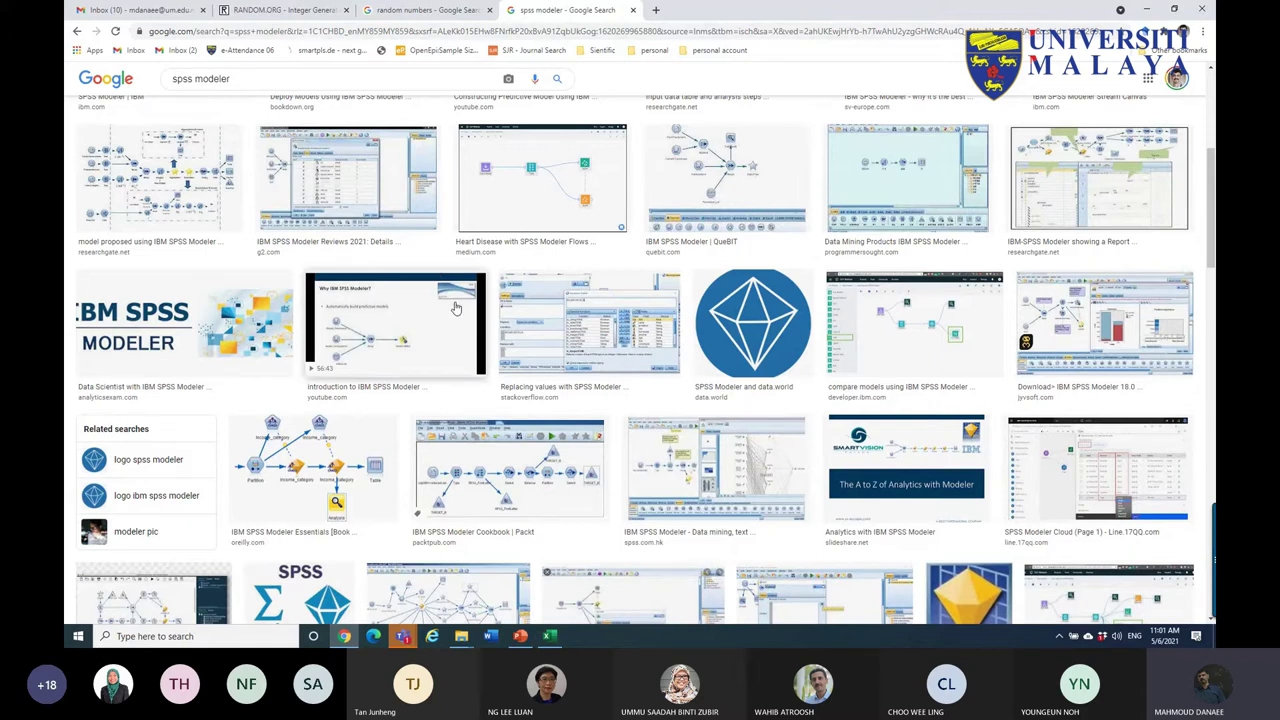
scroll(455, 308, up, 4)
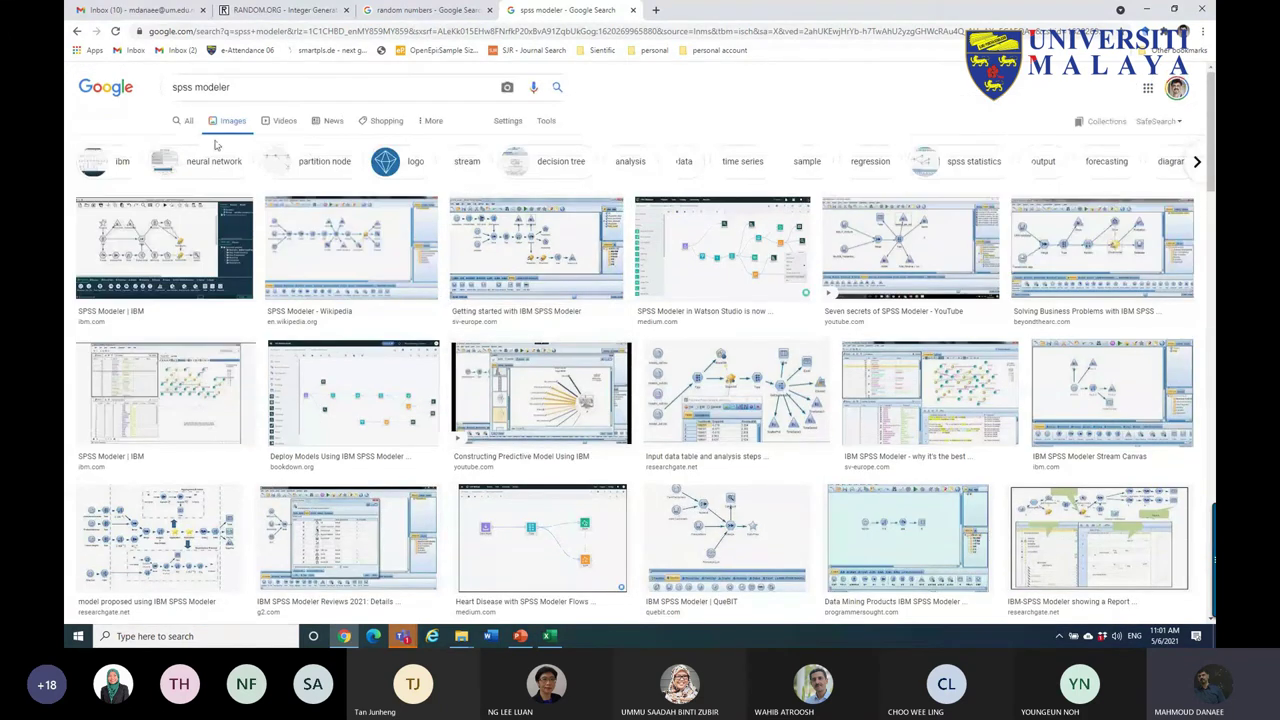
- Return to all results and highlight parts of the SPSS Modeler description and the search term while reviewing the page
click(184, 122)
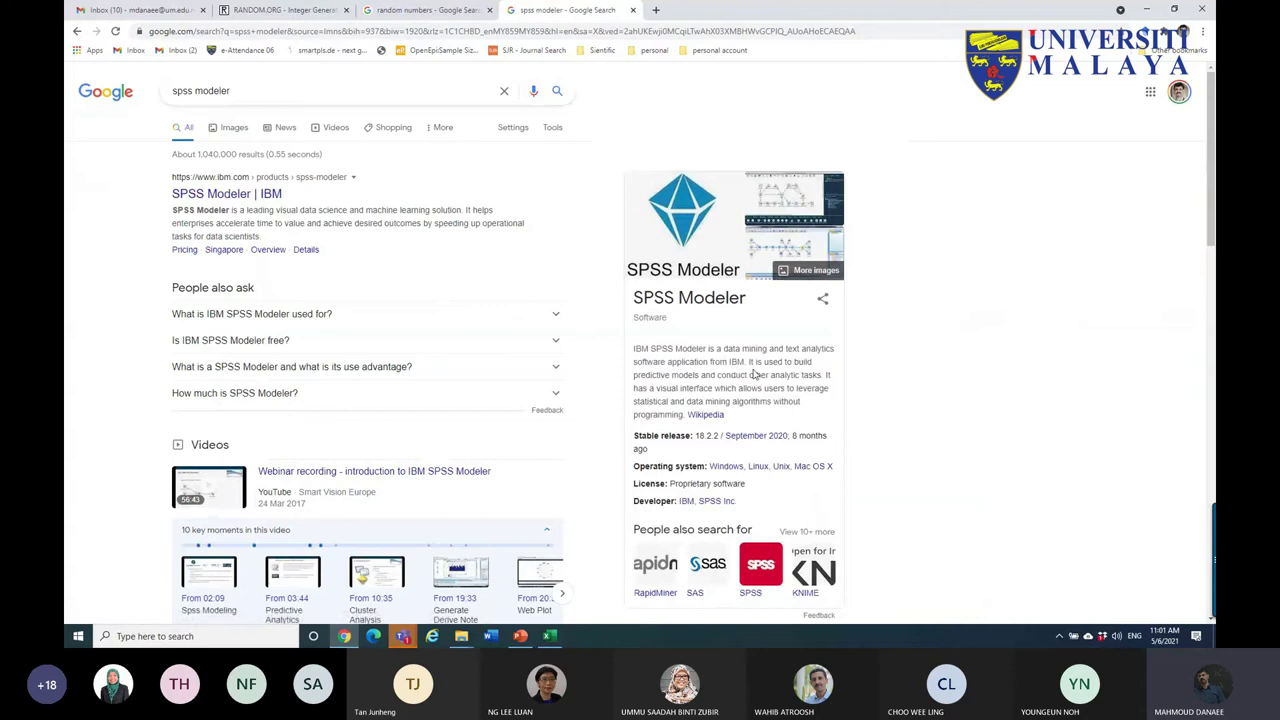
drag(789, 349, 843, 370)
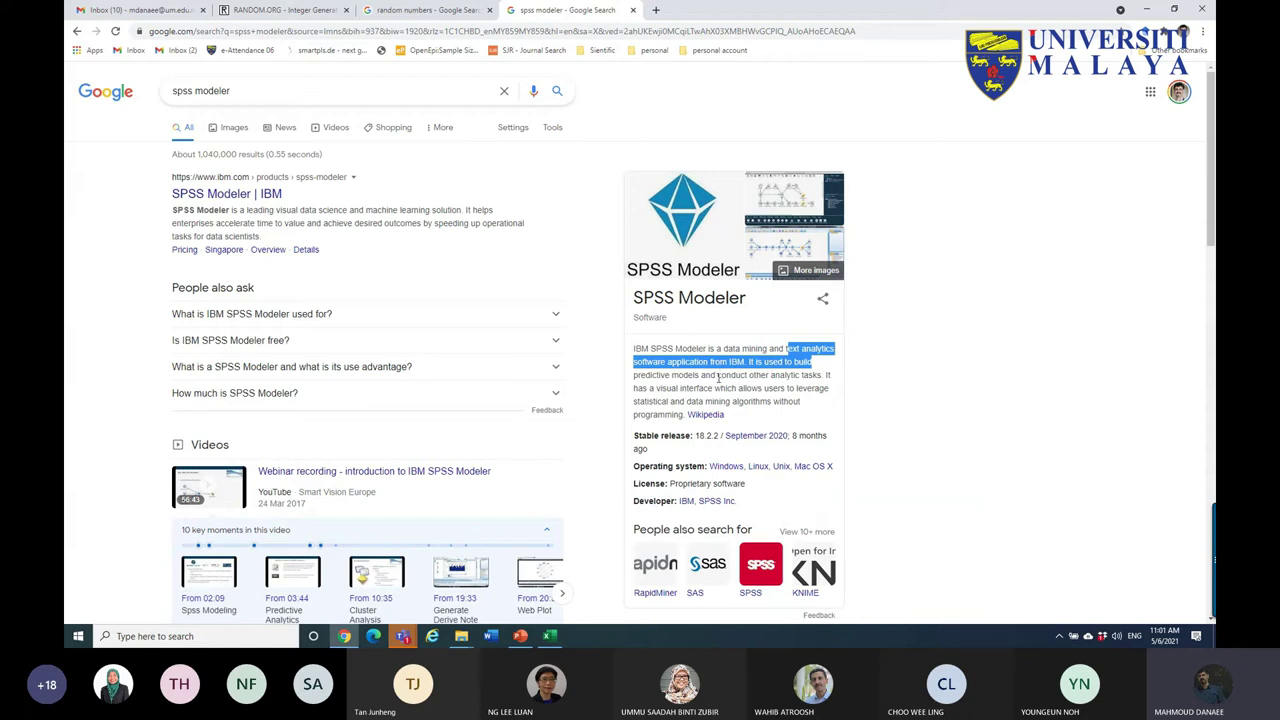
drag(706, 401, 790, 402)
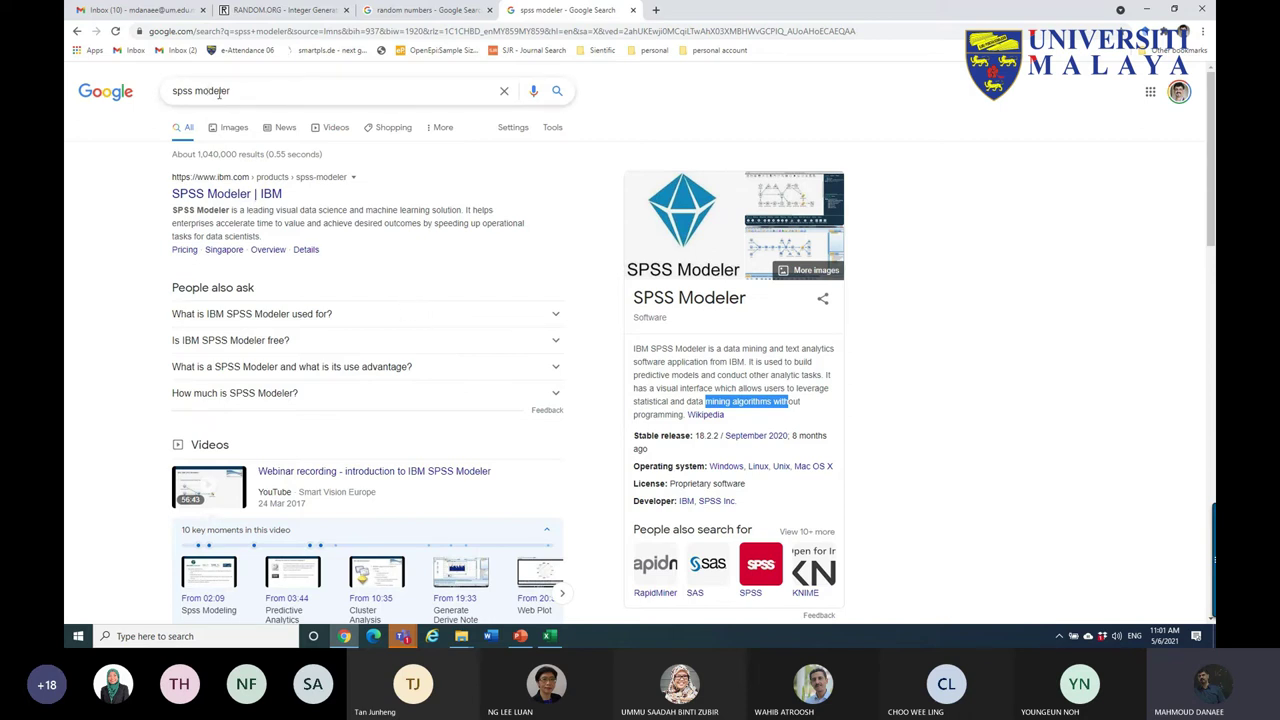
drag(236, 91, 172, 93)
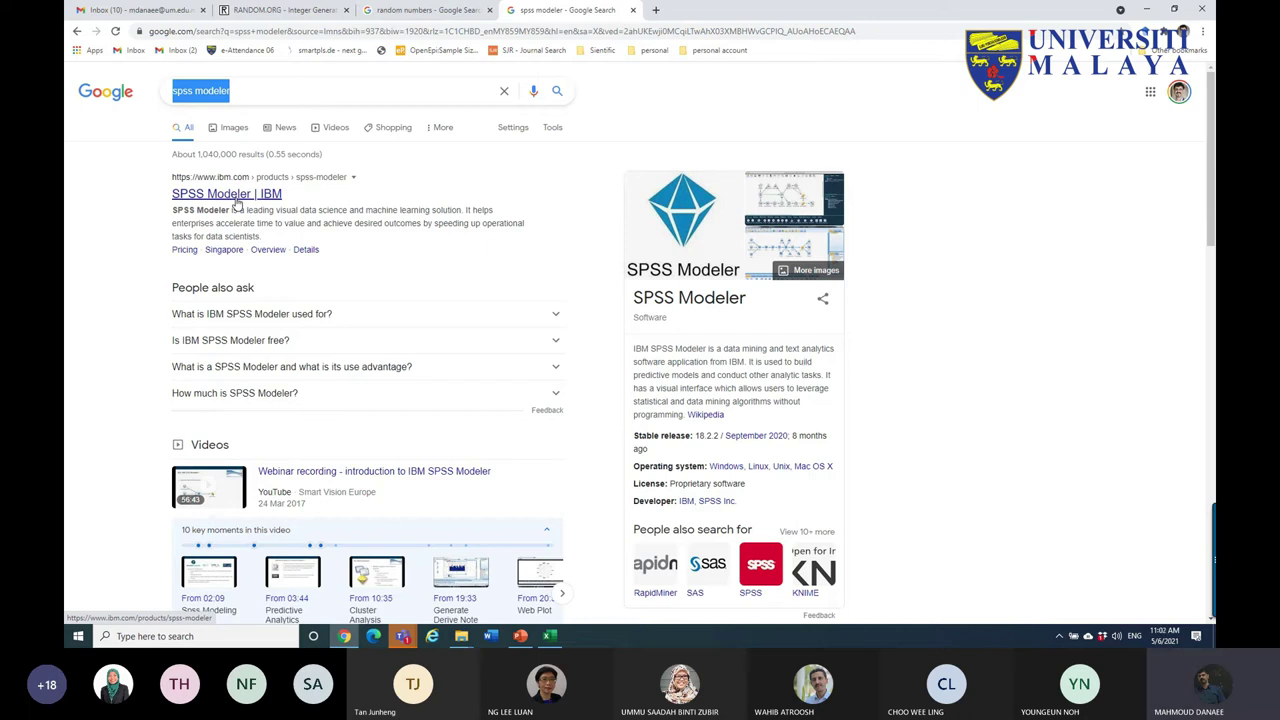
scroll(280, 270, down, 3)
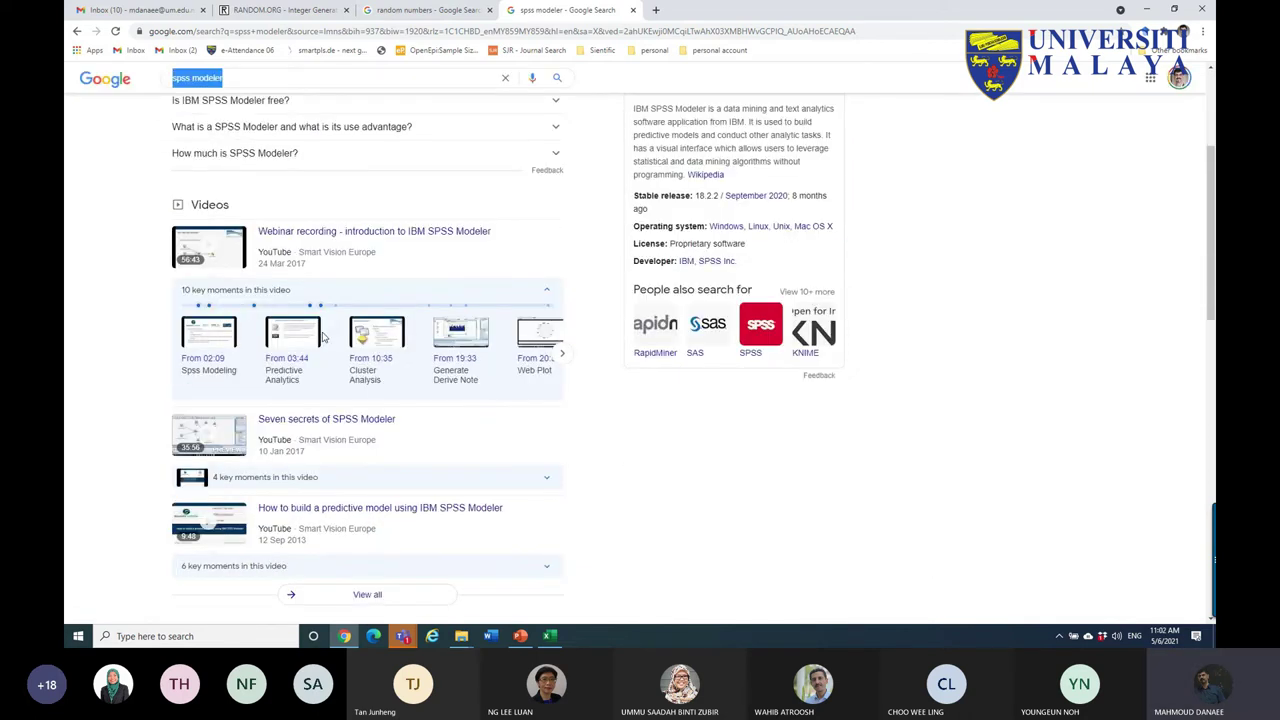
scroll(264, 347, down, 2)
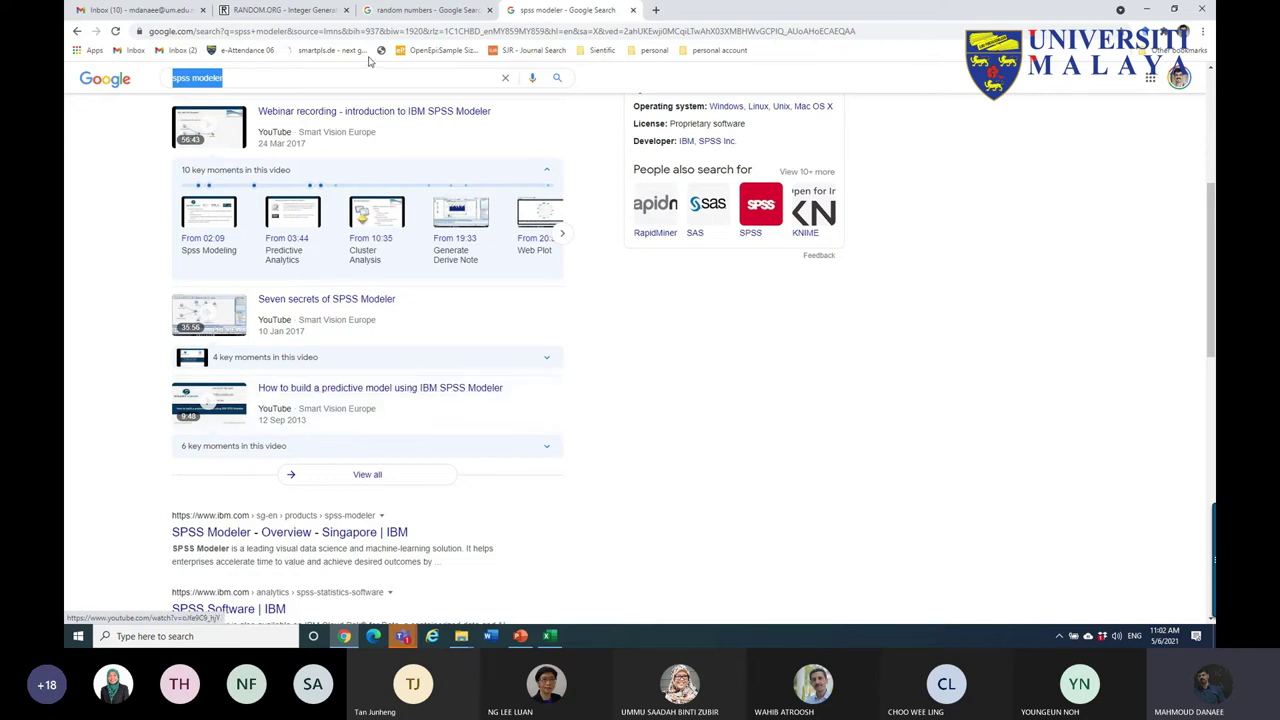
- Switch to PowerPoint and start the slide show from the "Systematic sampling" slide
mouse_move(520, 636)
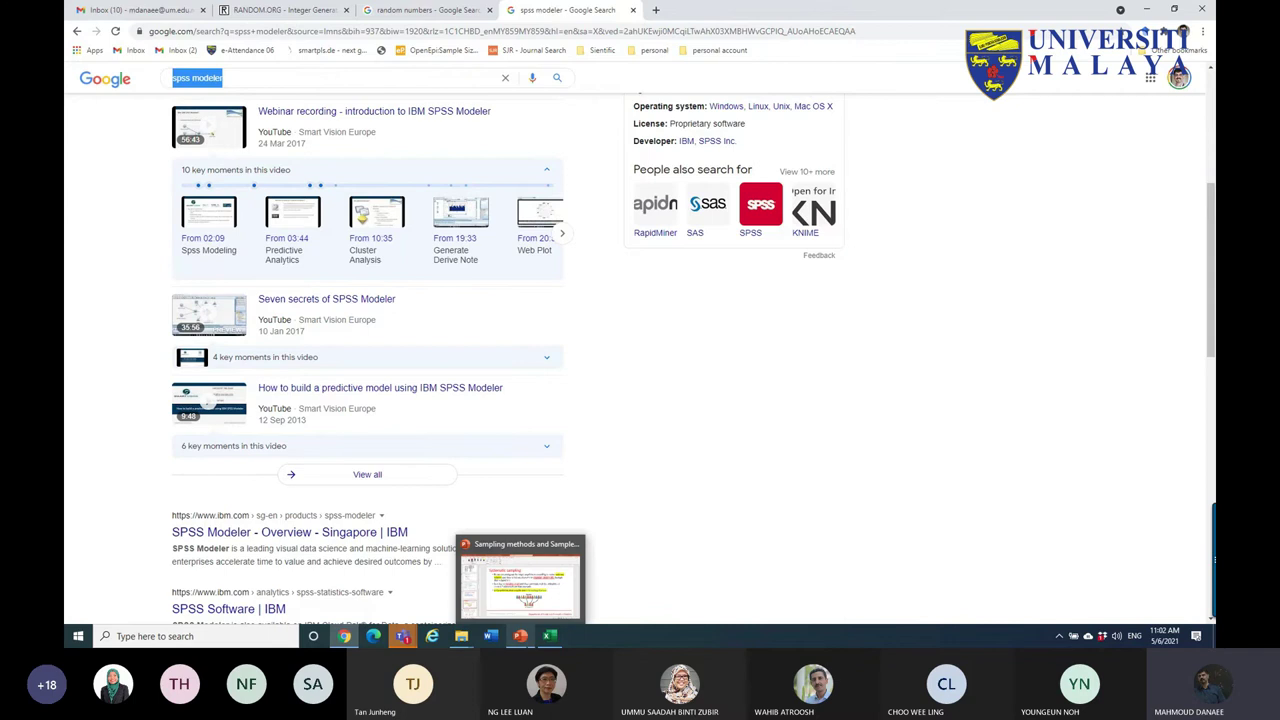
click(520, 580)
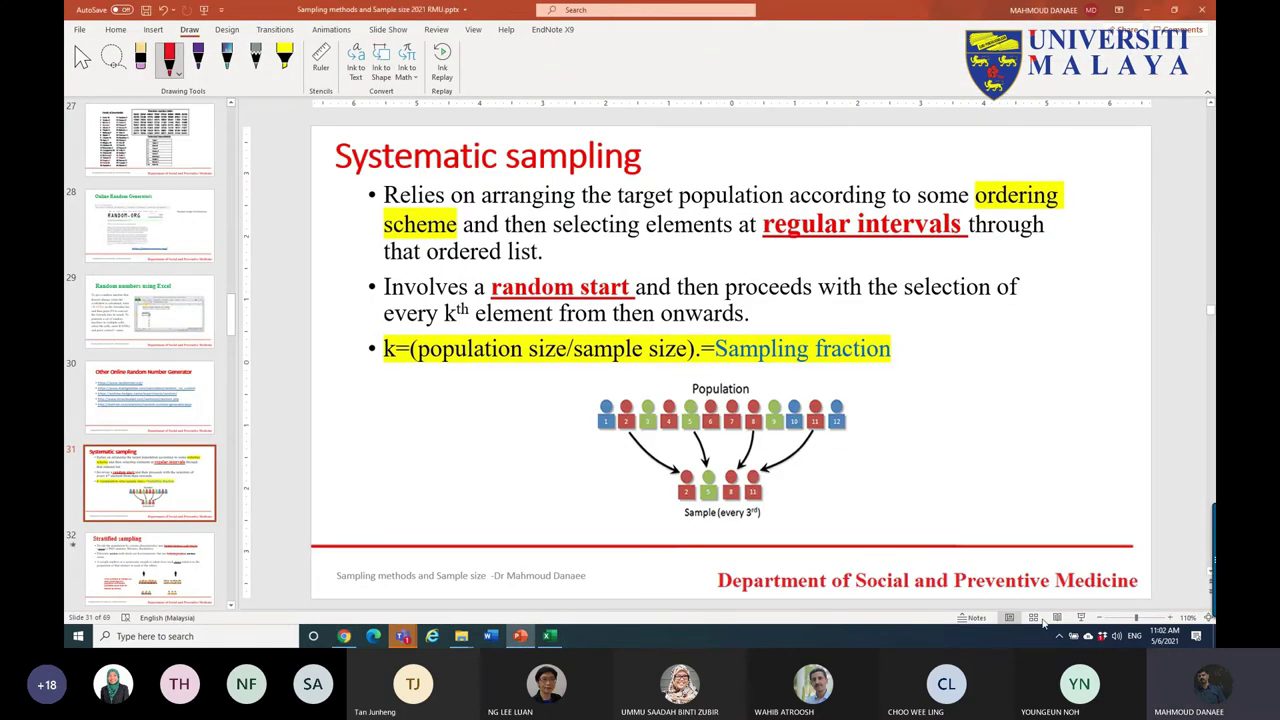
click(1079, 618)
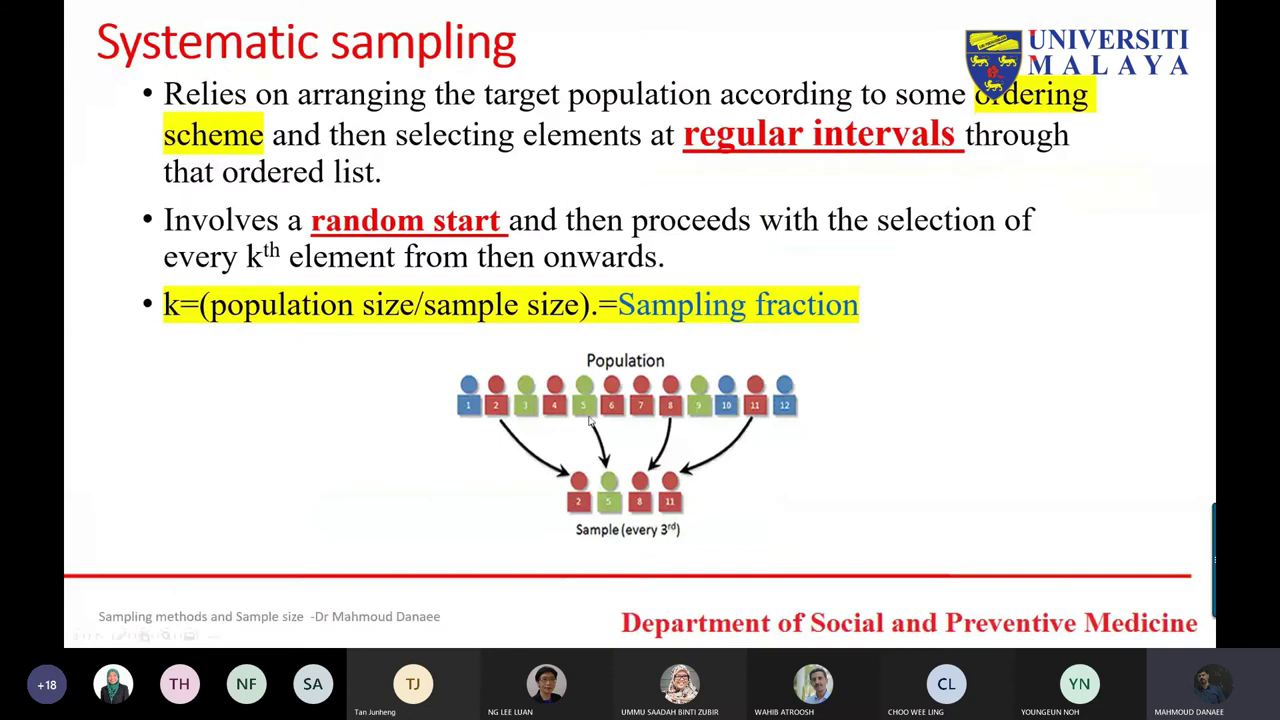
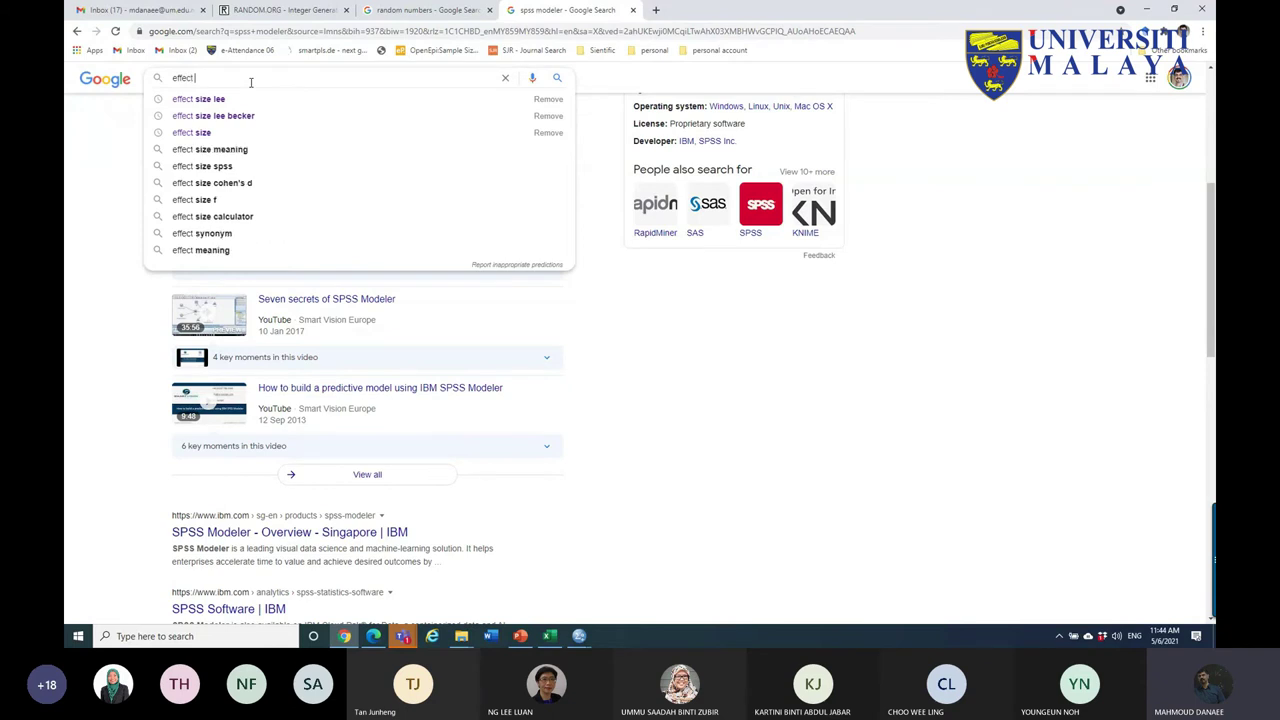
- Search Google for "effect size for paired t test", picking it from the suggestions for "effect size for"
text(for)
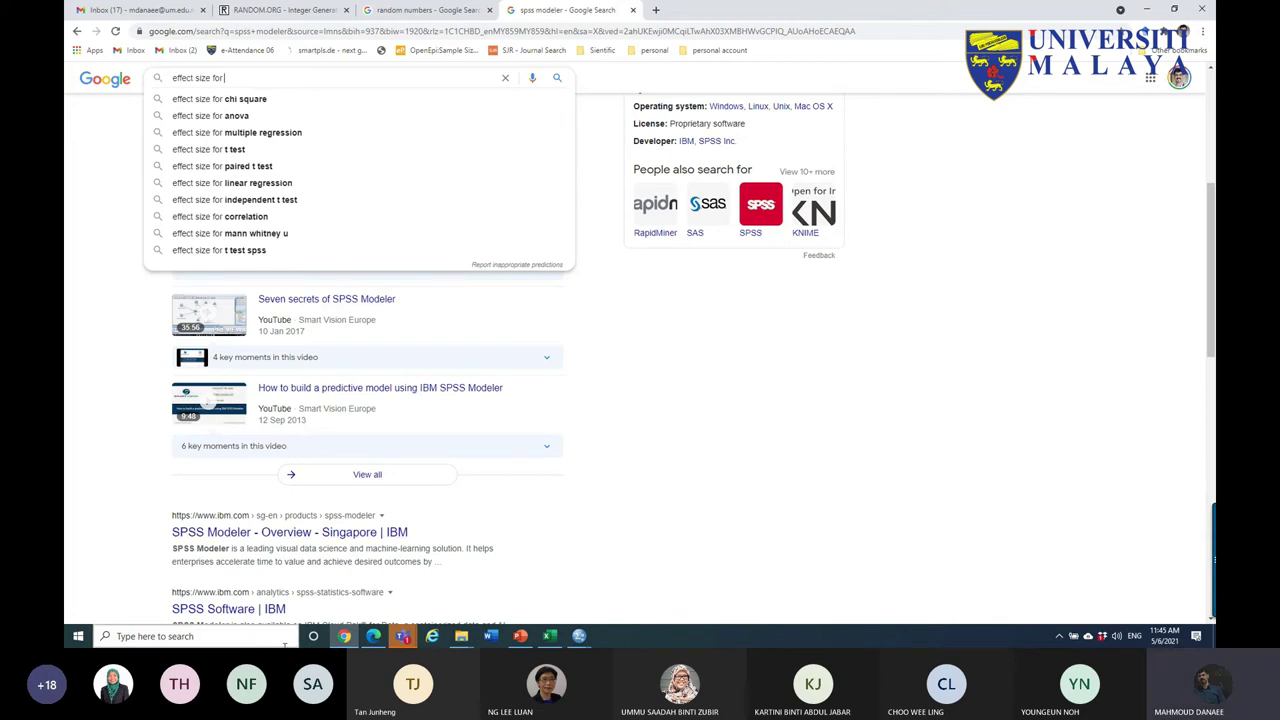
mouse_move(524, 646)
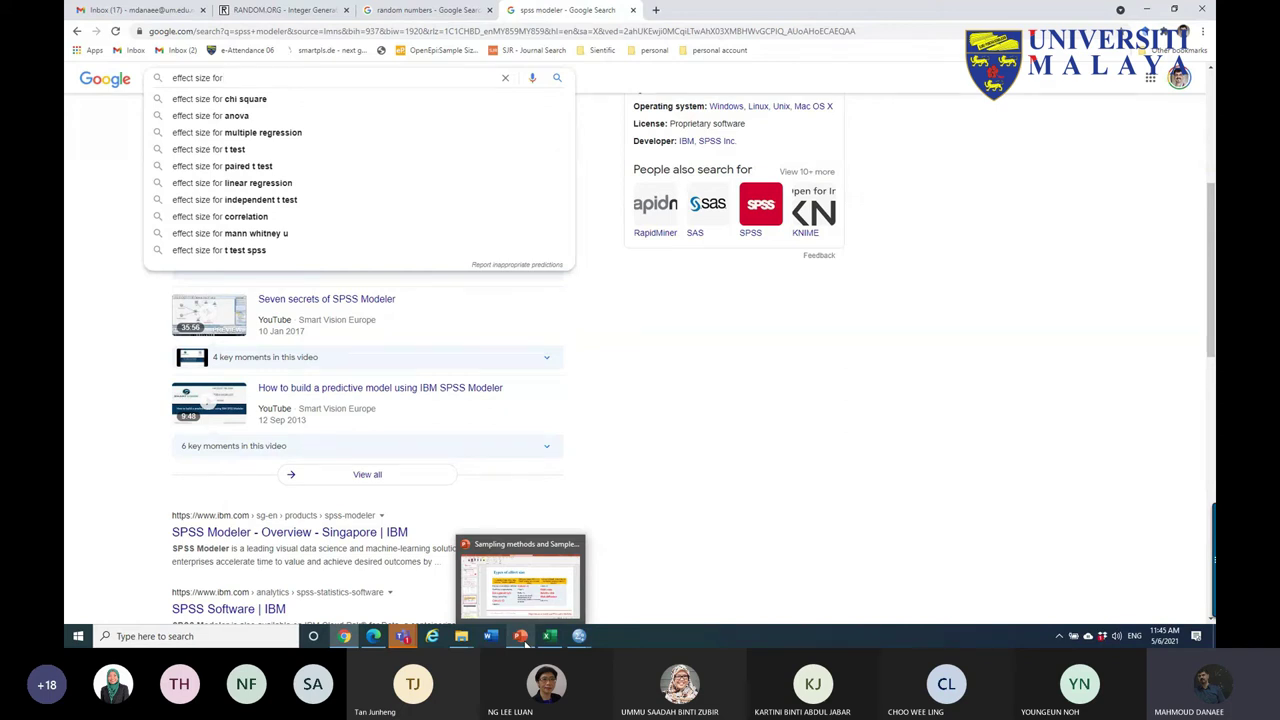
click(267, 170)
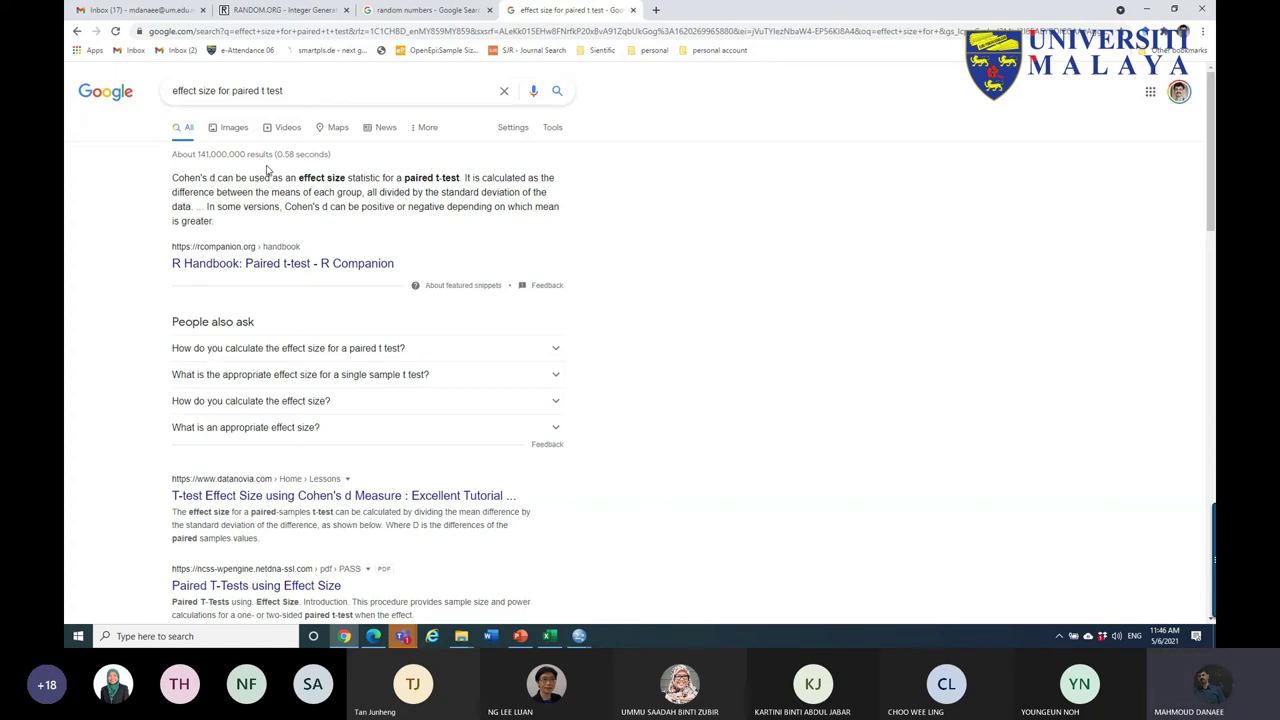
- Change the Google search to "effect size for multiple regression" and look over the results
click(300, 90)
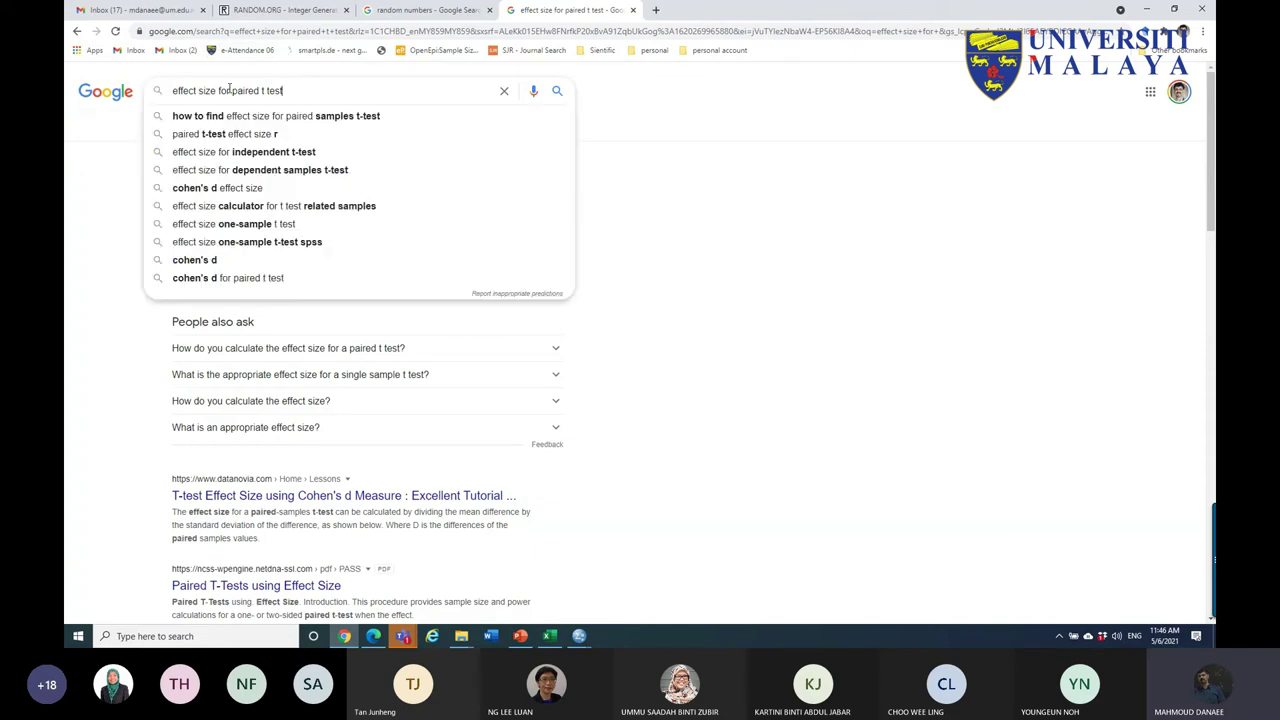
drag(231, 91, 418, 86)
key(BackSpace)
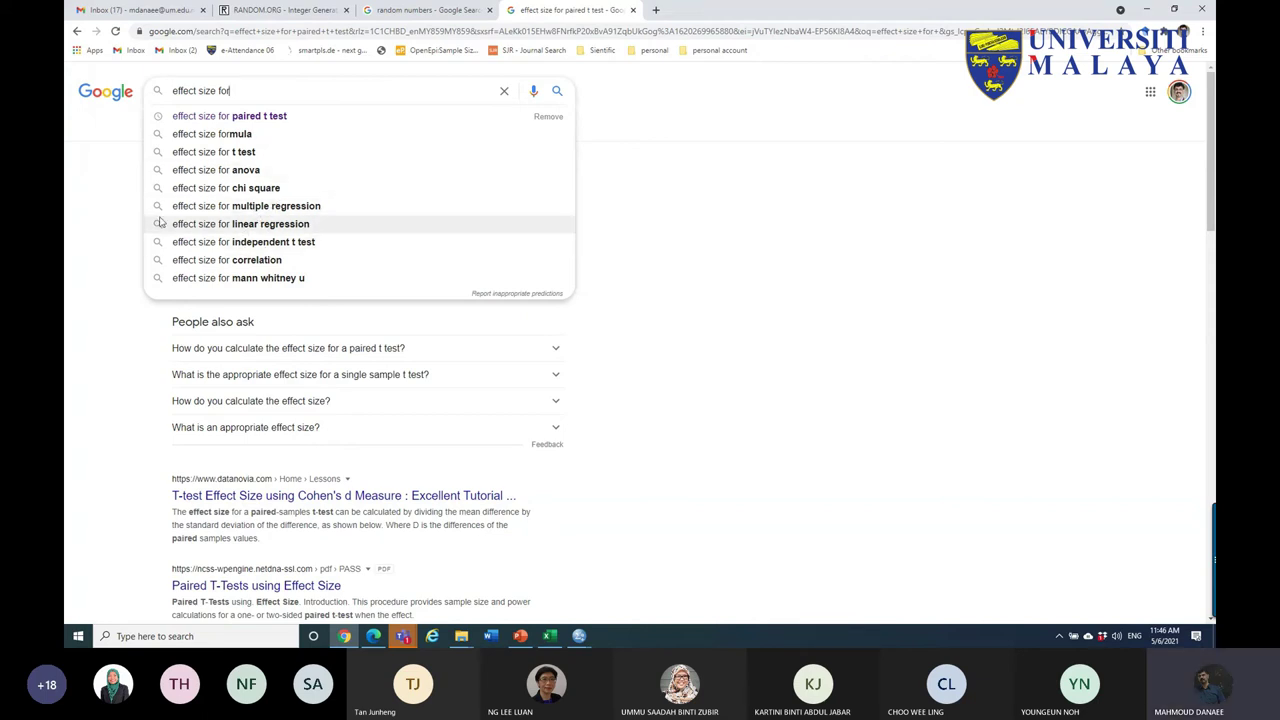
click(230, 205)
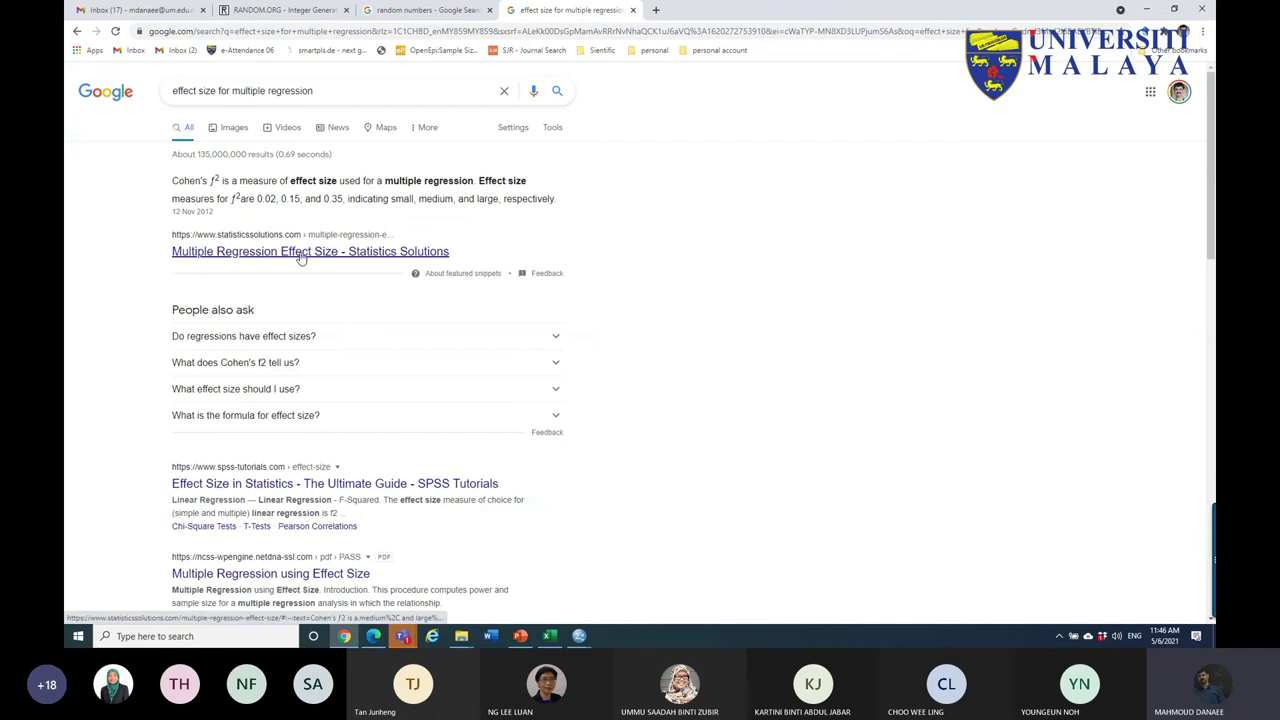
scroll(300, 257, down, 3)
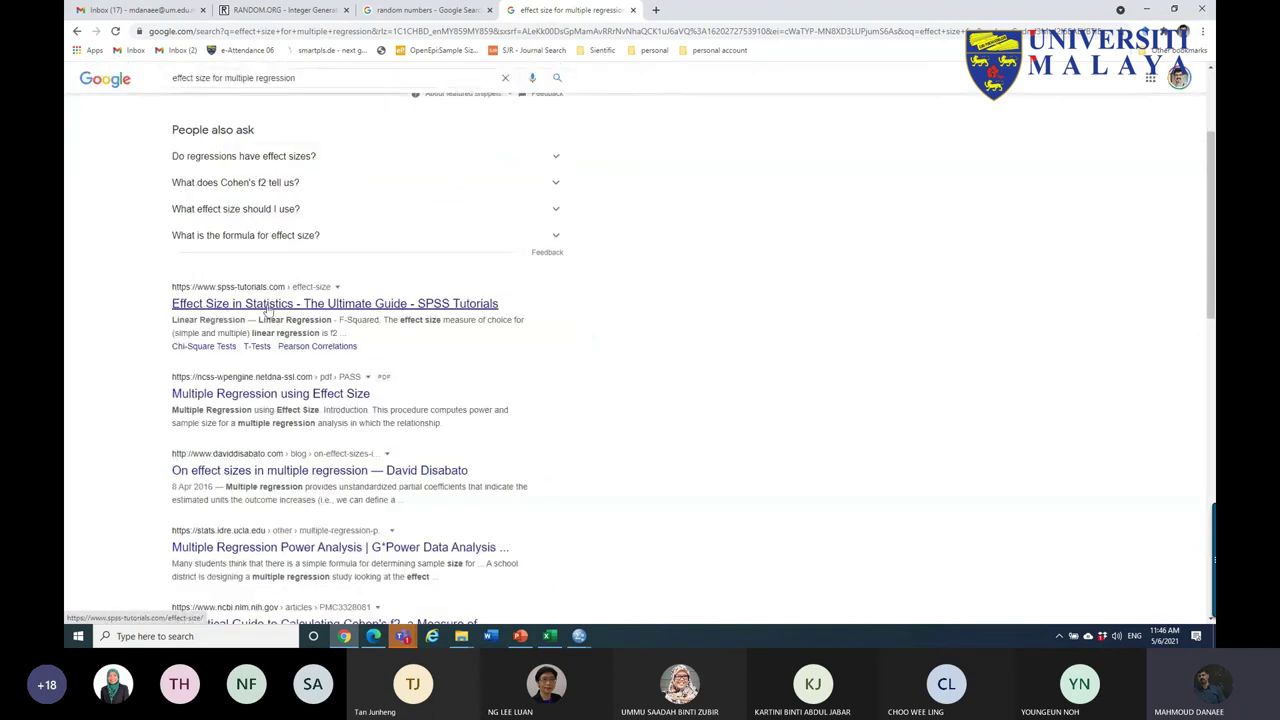
scroll(440, 307, down, 1)
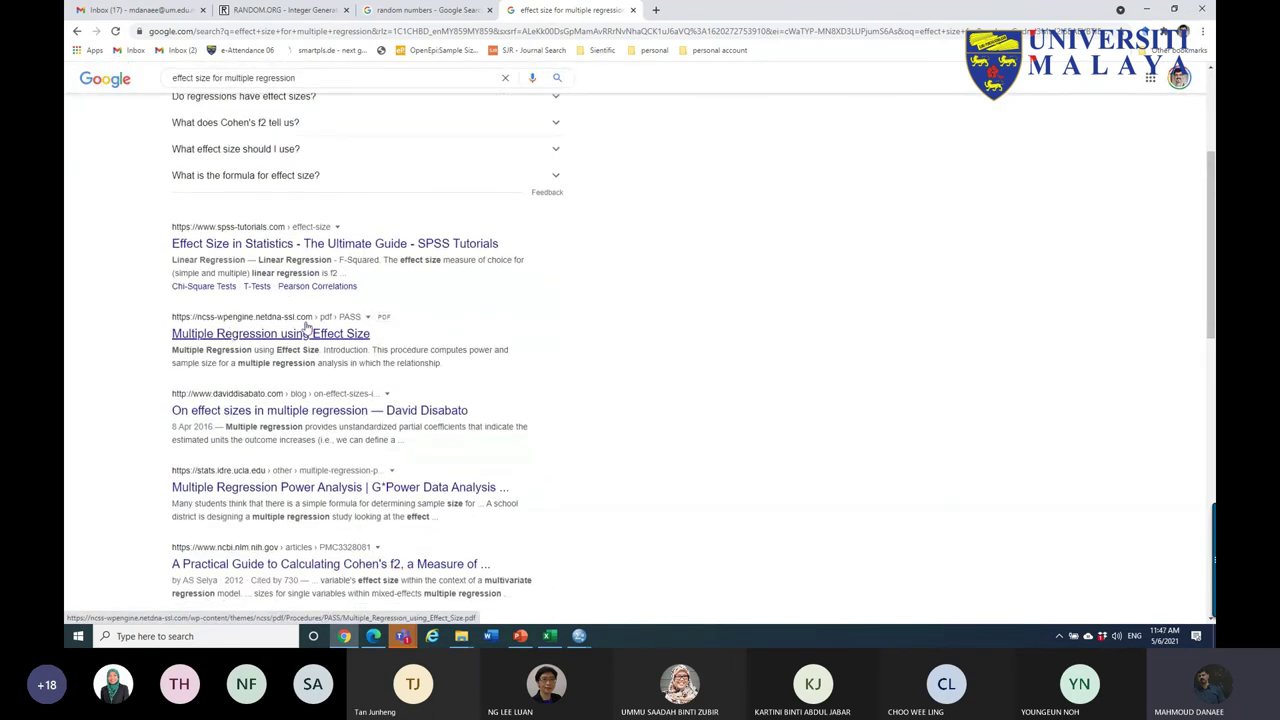
scroll(300, 360, up, 4)
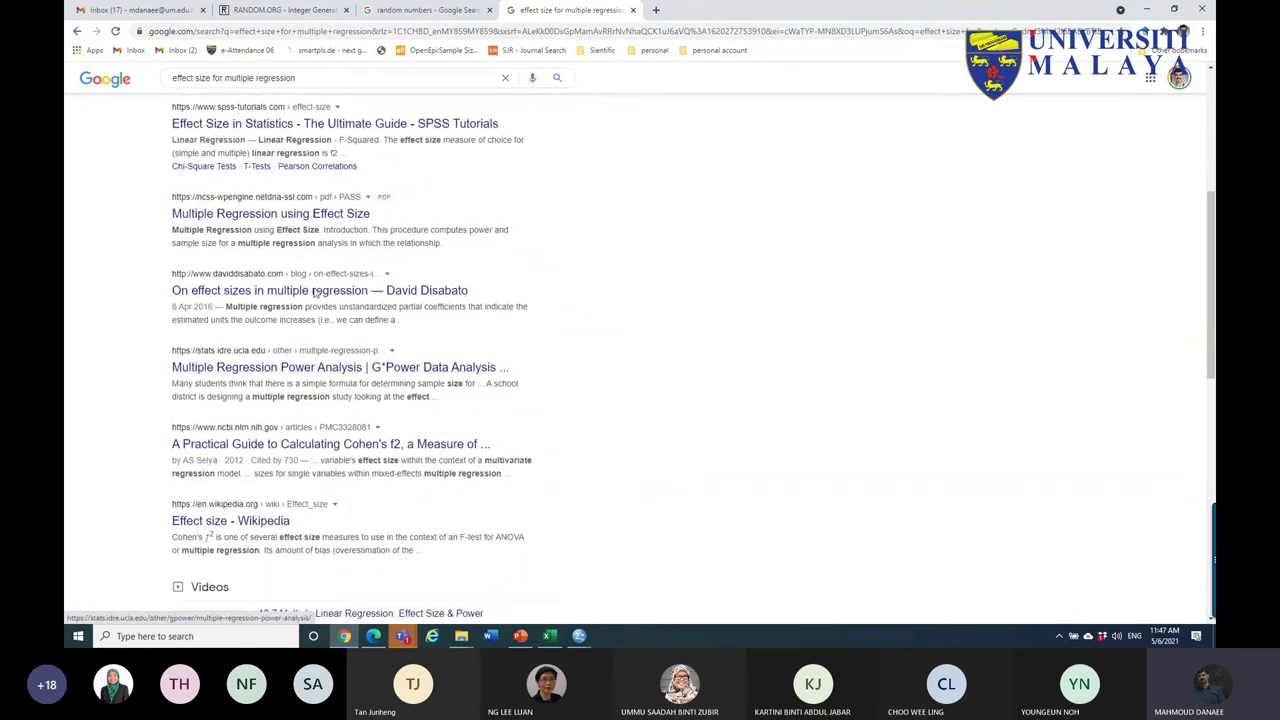
- Search for "effect size multiple regression calculator" and open danielsoper.com's Free Effect Size Calculator for Multiple Regression
click(342, 91)
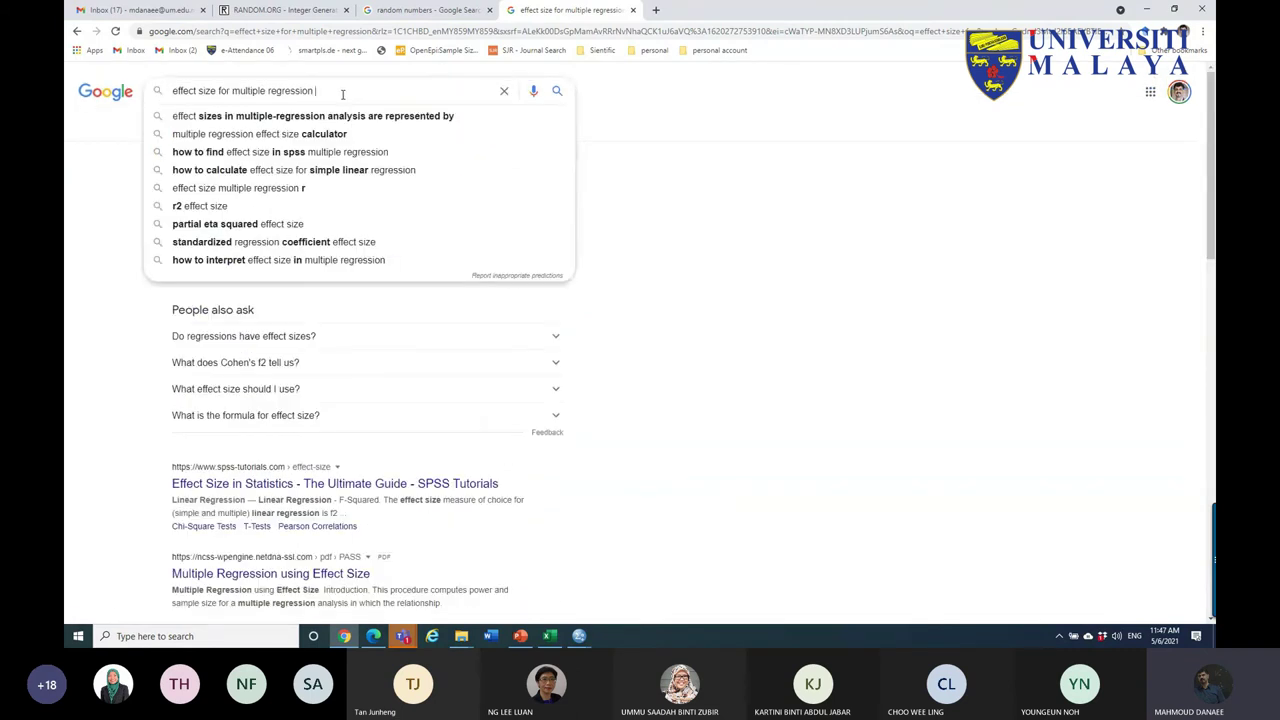
text(cal)
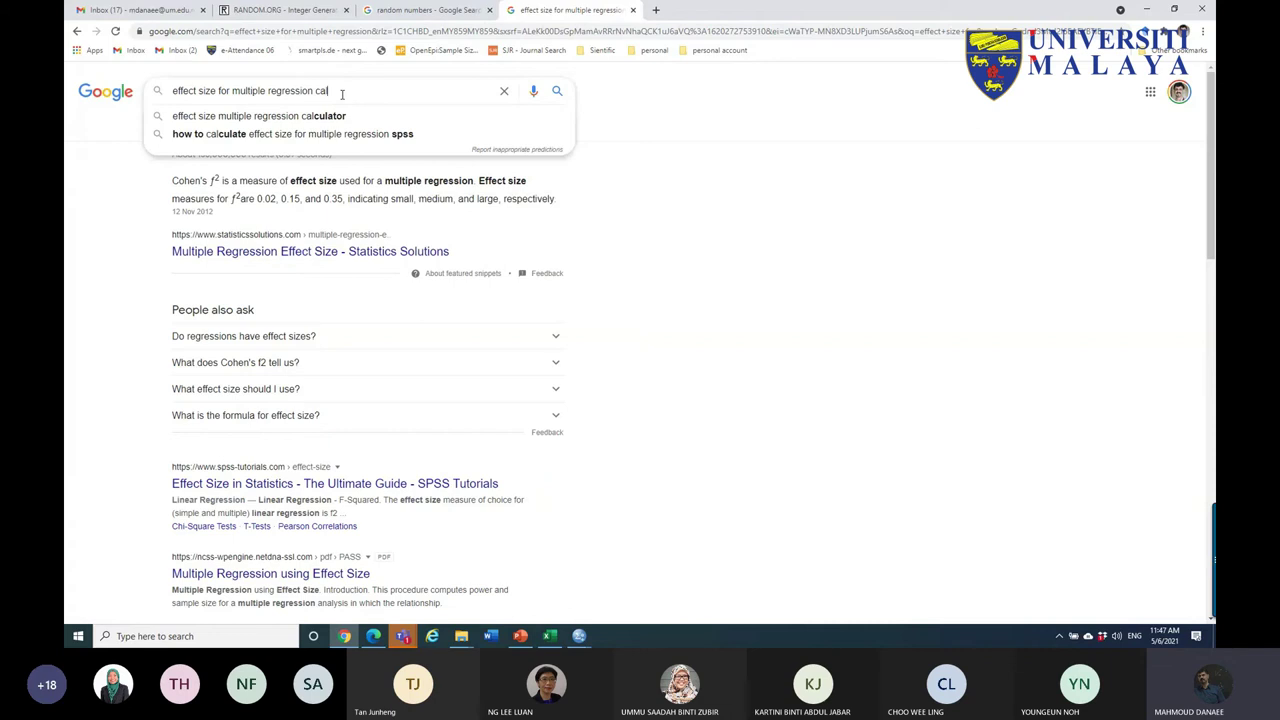
click(318, 116)
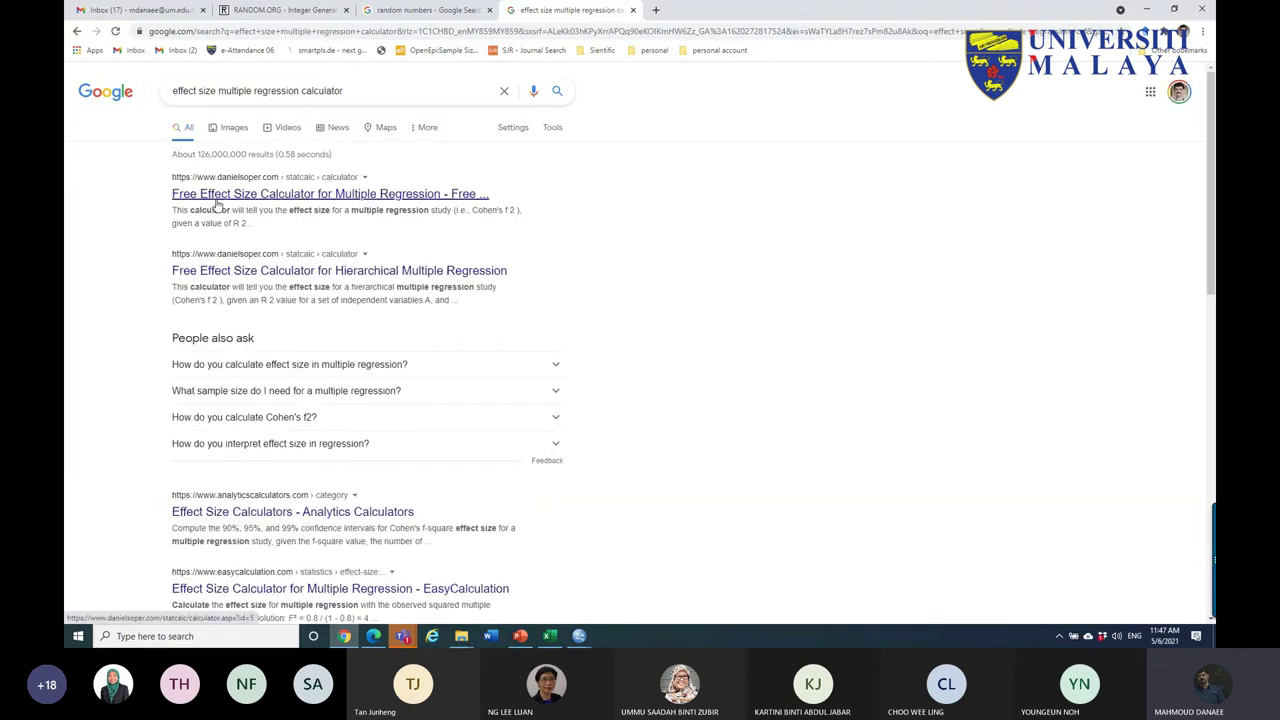
click(347, 202)
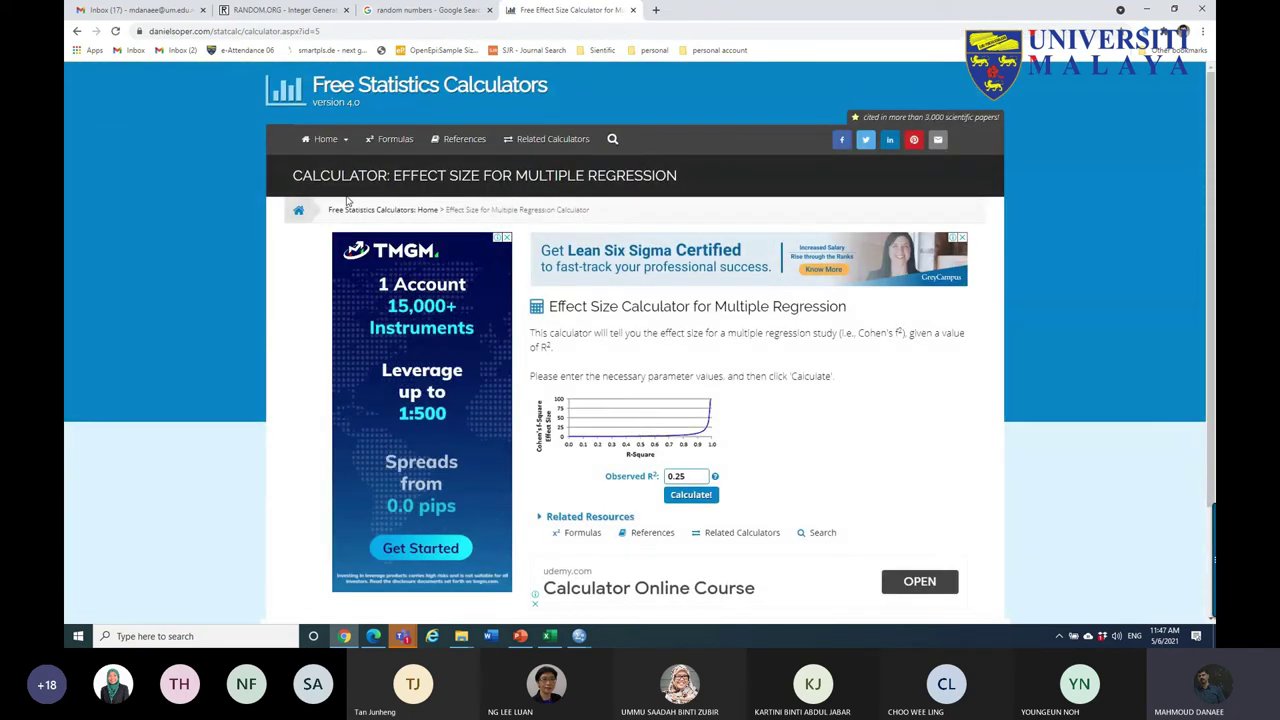
- Highlight the decimals in the calculator's Observed R² value and switch back to the PowerPoint presentation
scroll(697, 325, down, 3)
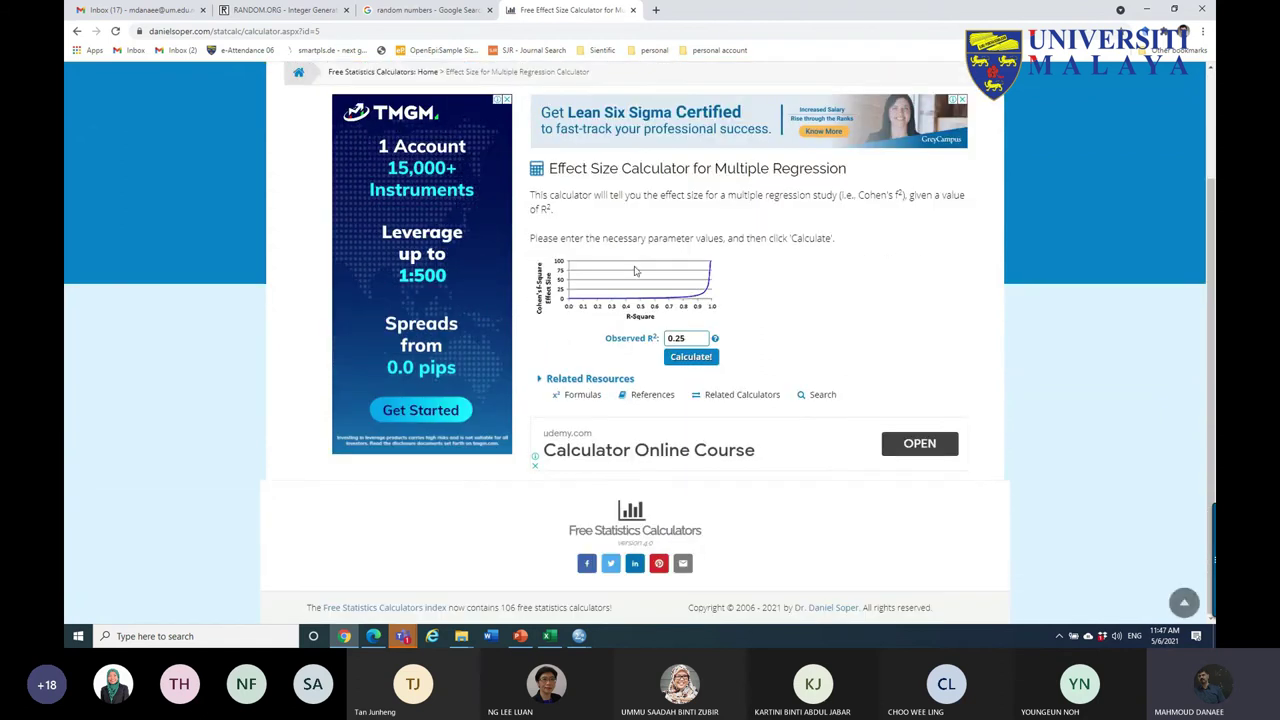
drag(688, 338, 678, 338)
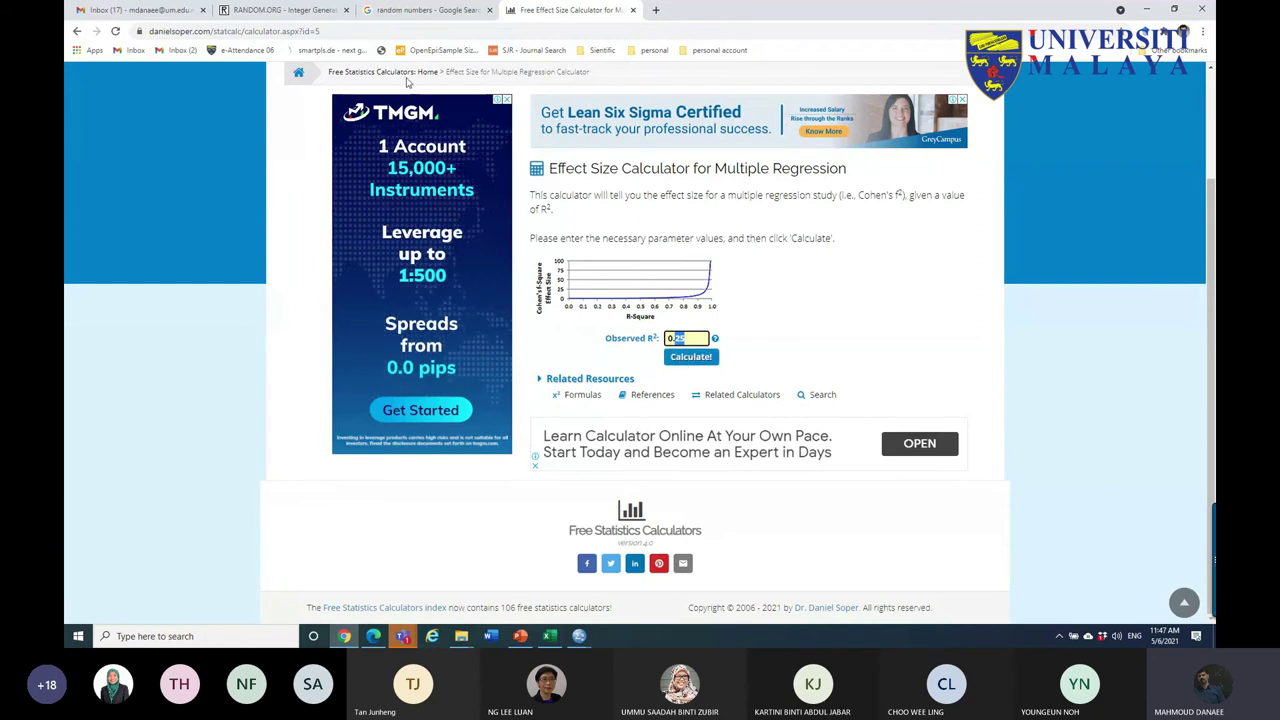
click(520, 636)
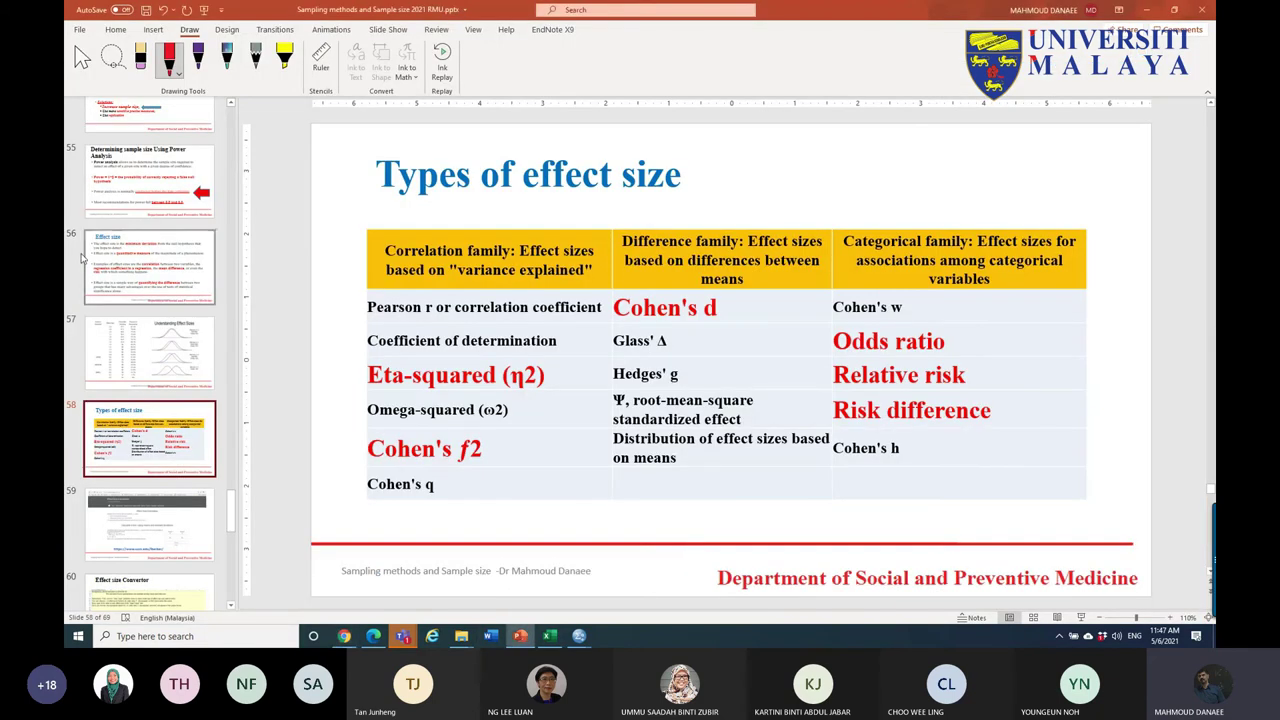
- Show the Effect size slide and the Understanding Effect Sizes slide, and switch back to Chrome
click(118, 268)
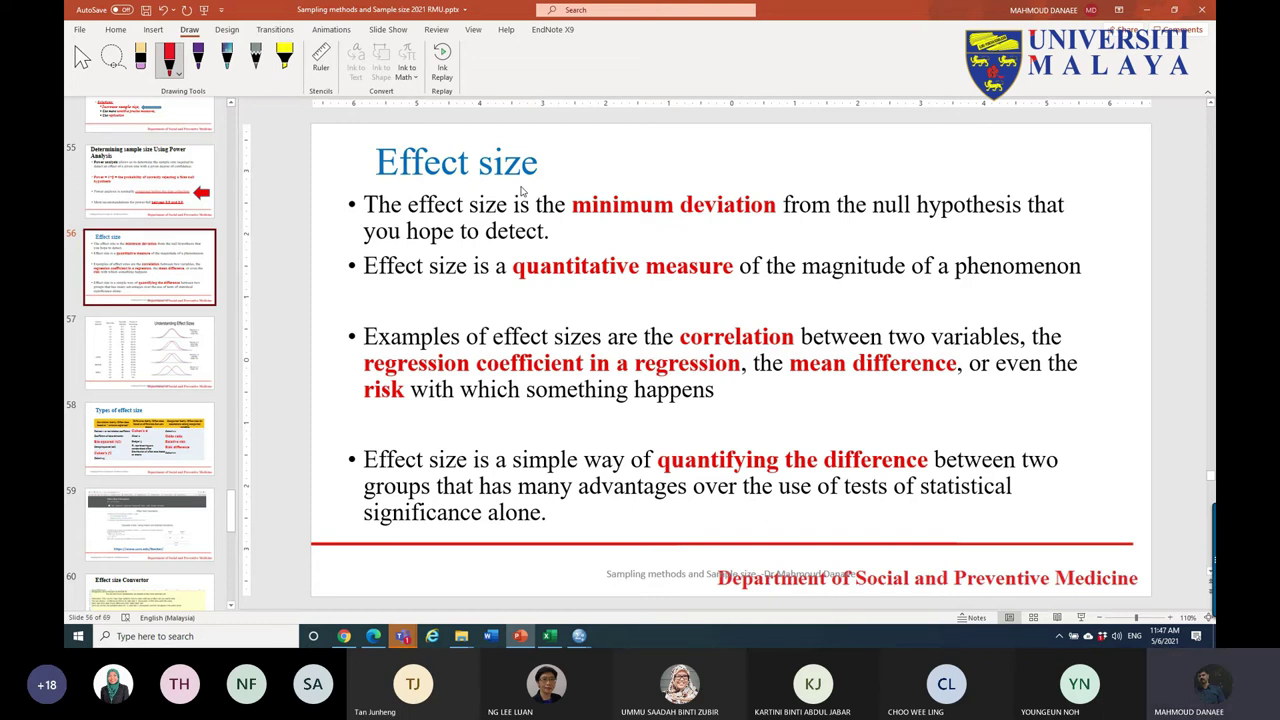
click(145, 343)
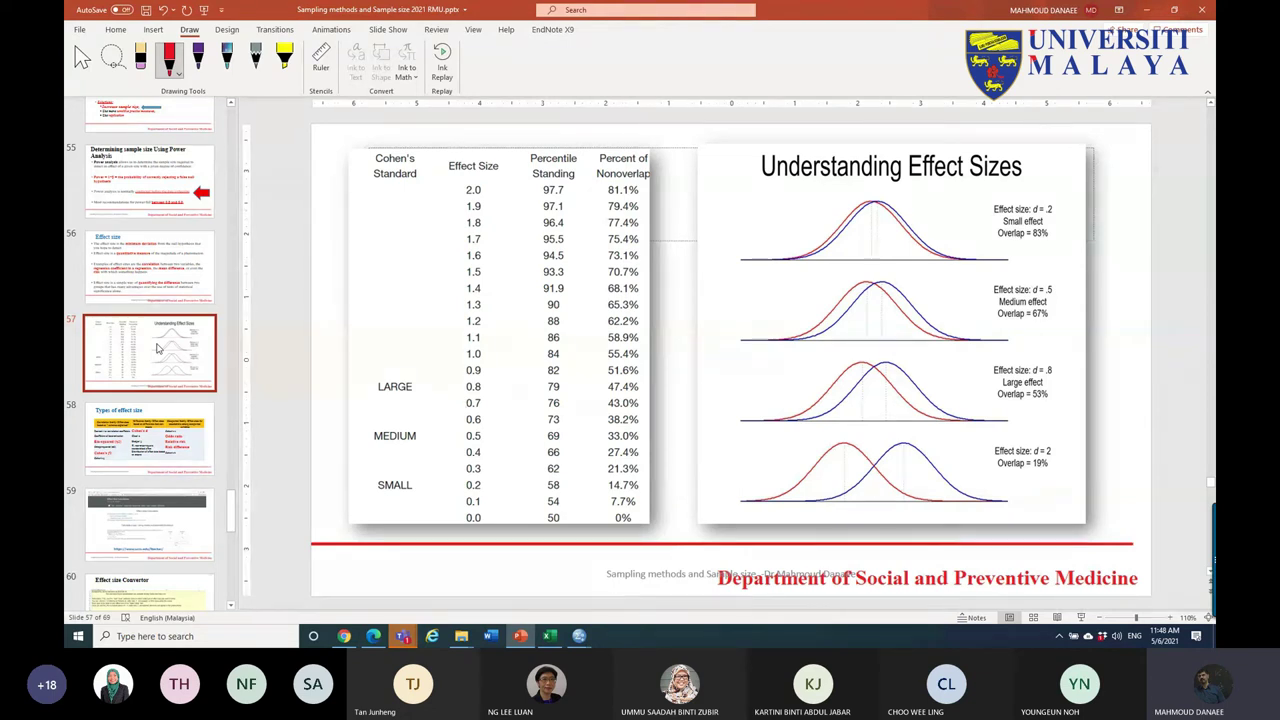
key(alt+Tab)
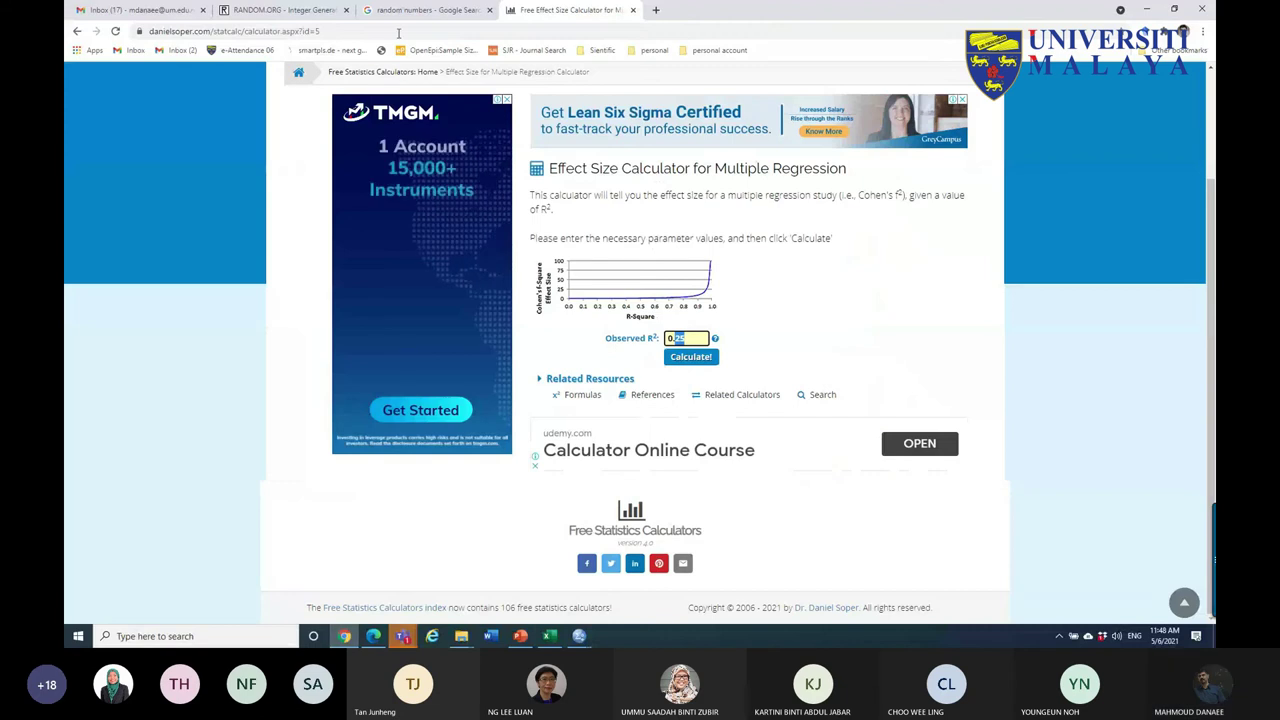
- Look up "eff" in a new tab, open the suggested UCCS Effect Size (ES) page and highlight its author's name
click(399, 31)
click(655, 10)
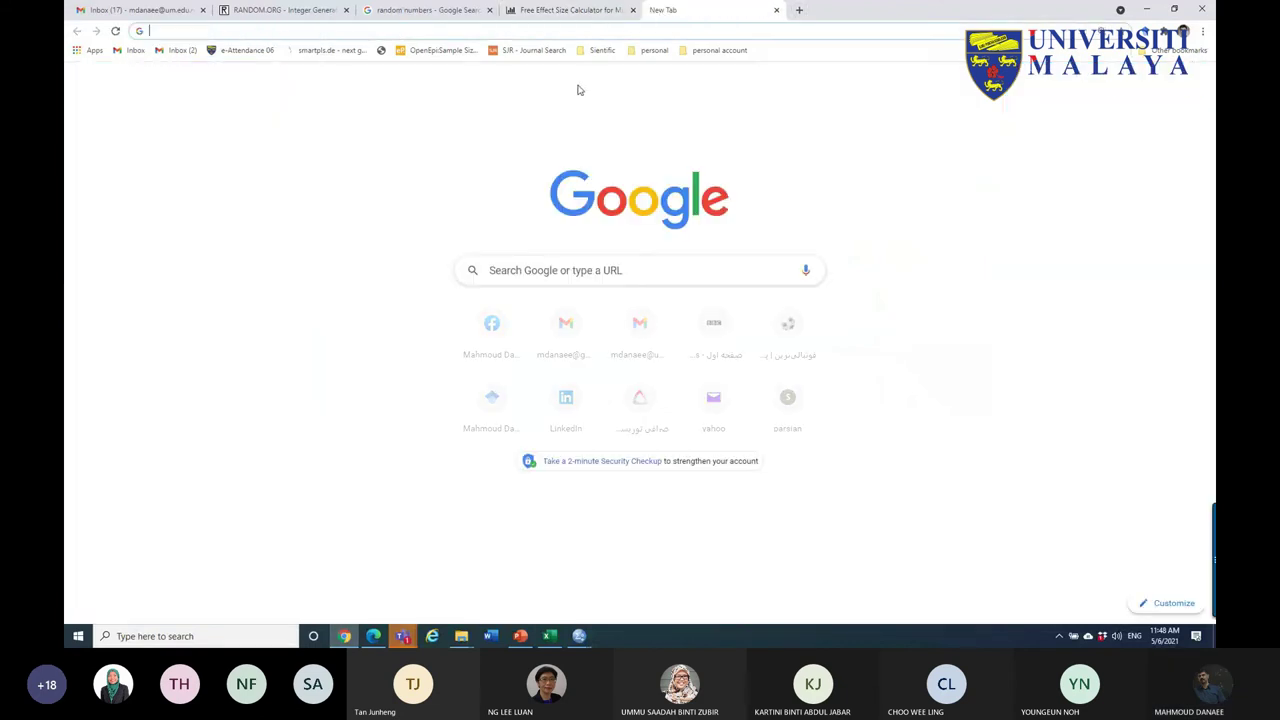
click(548, 276)
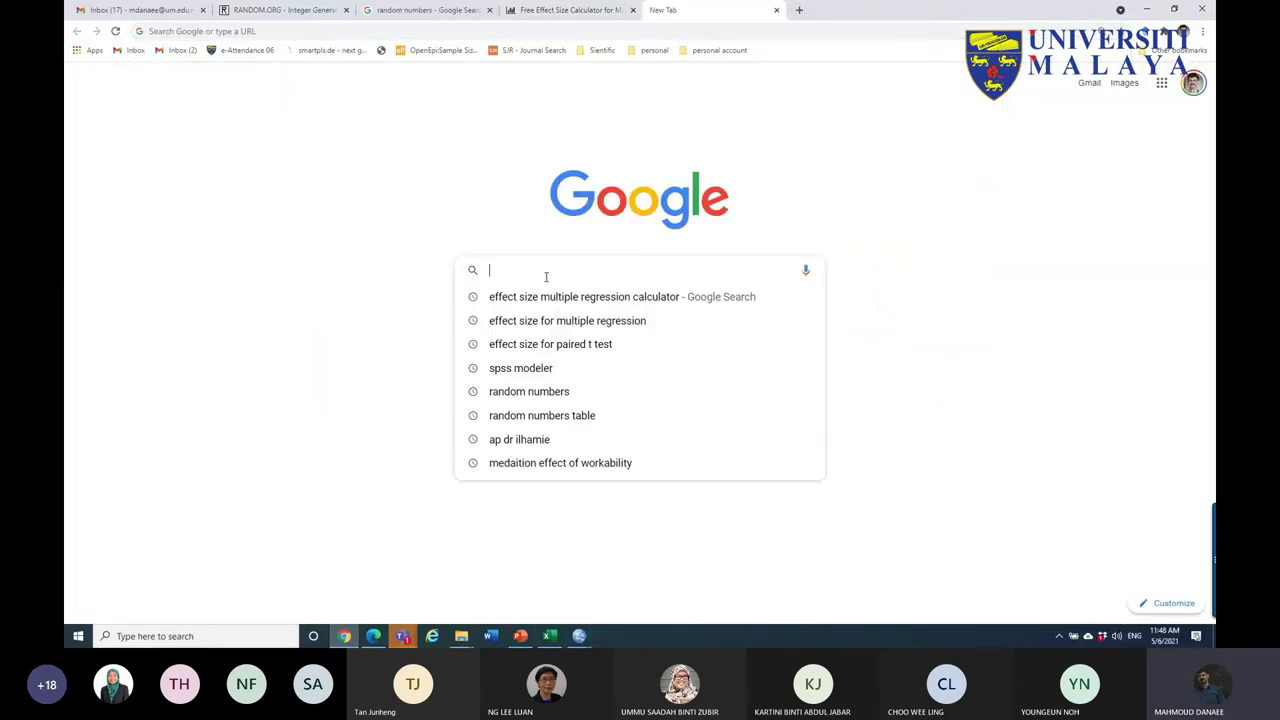
text(eff)
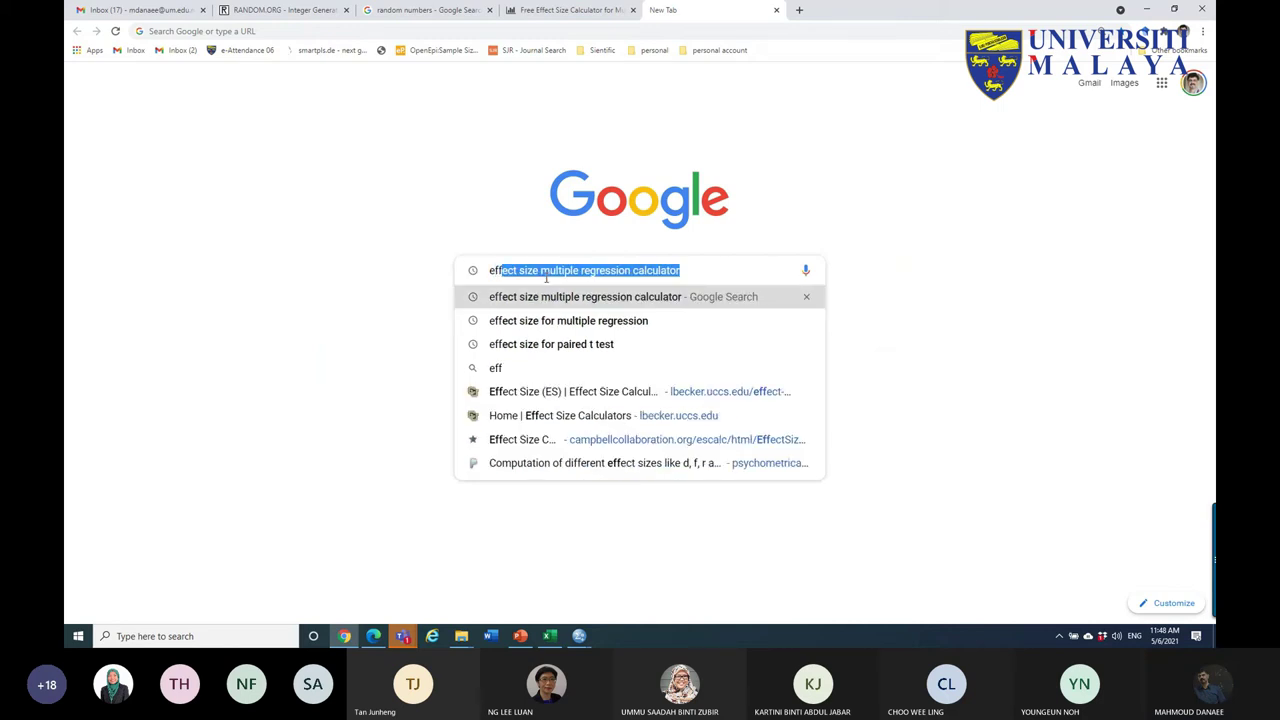
click(522, 391)
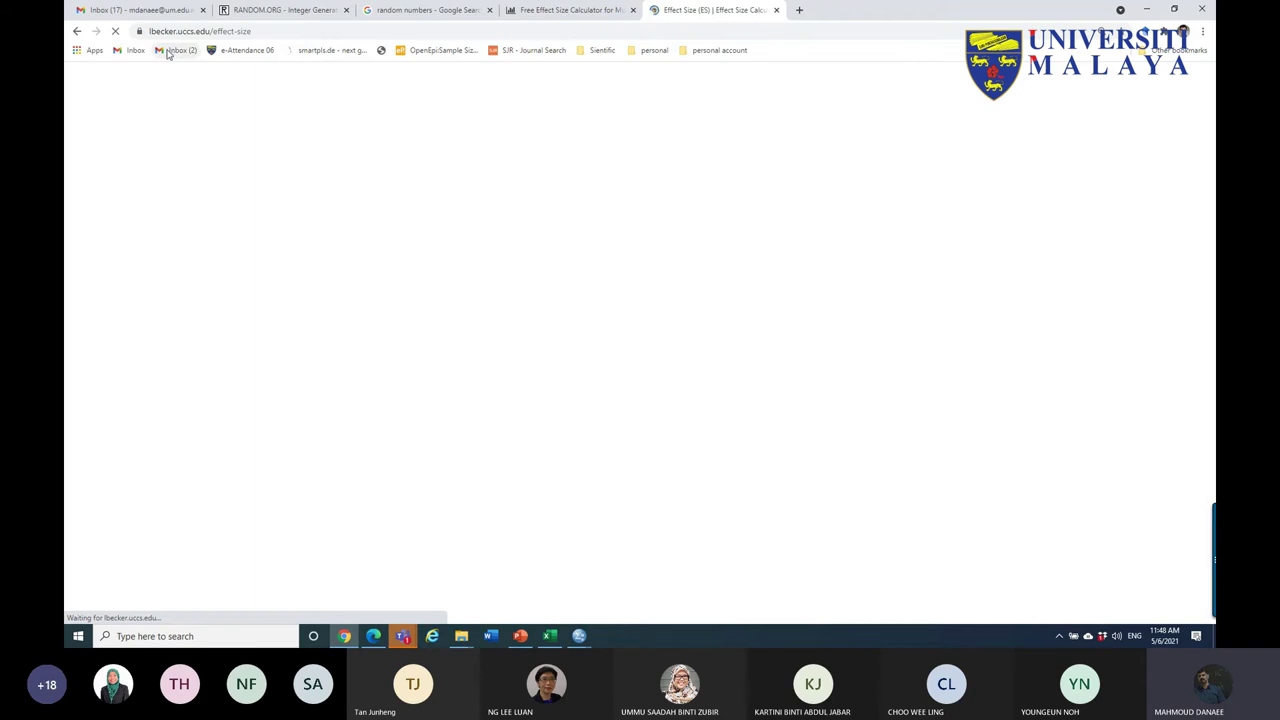
drag(219, 172, 352, 168)
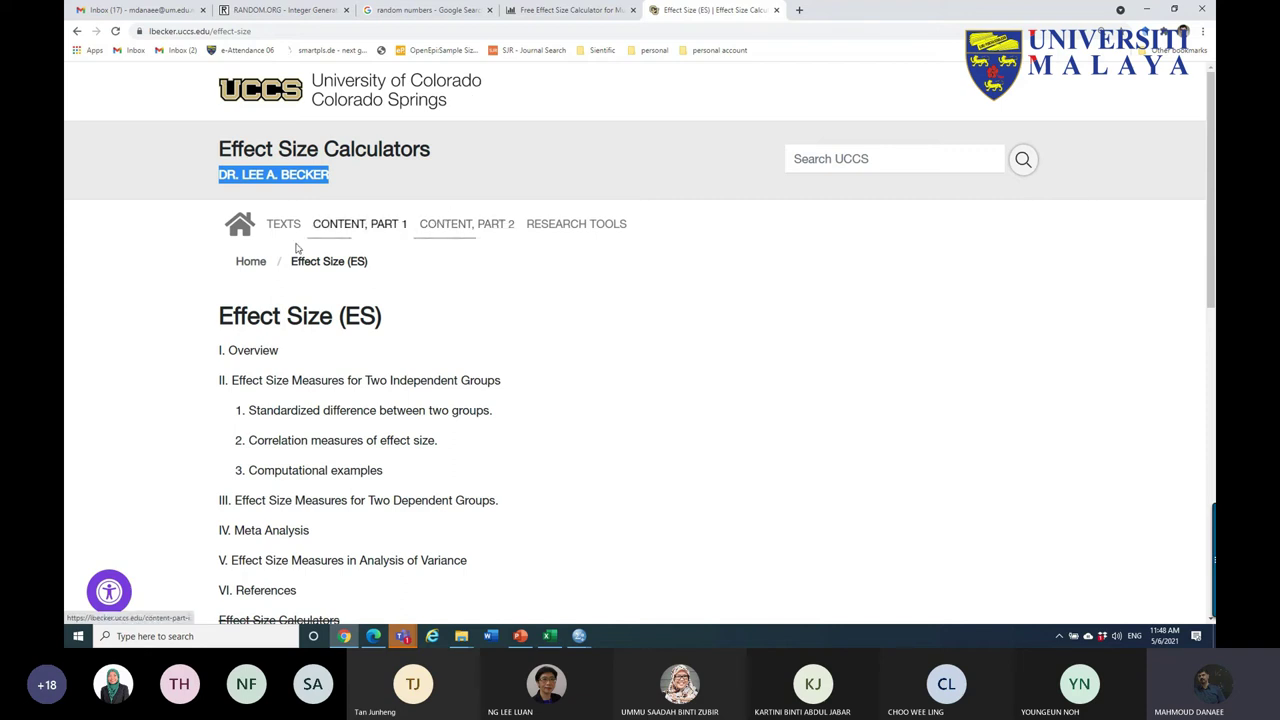
- View the Texts page and the calculators home page, highlighting the means and standard deviations heading and the Cohen's d formula
click(270, 224)
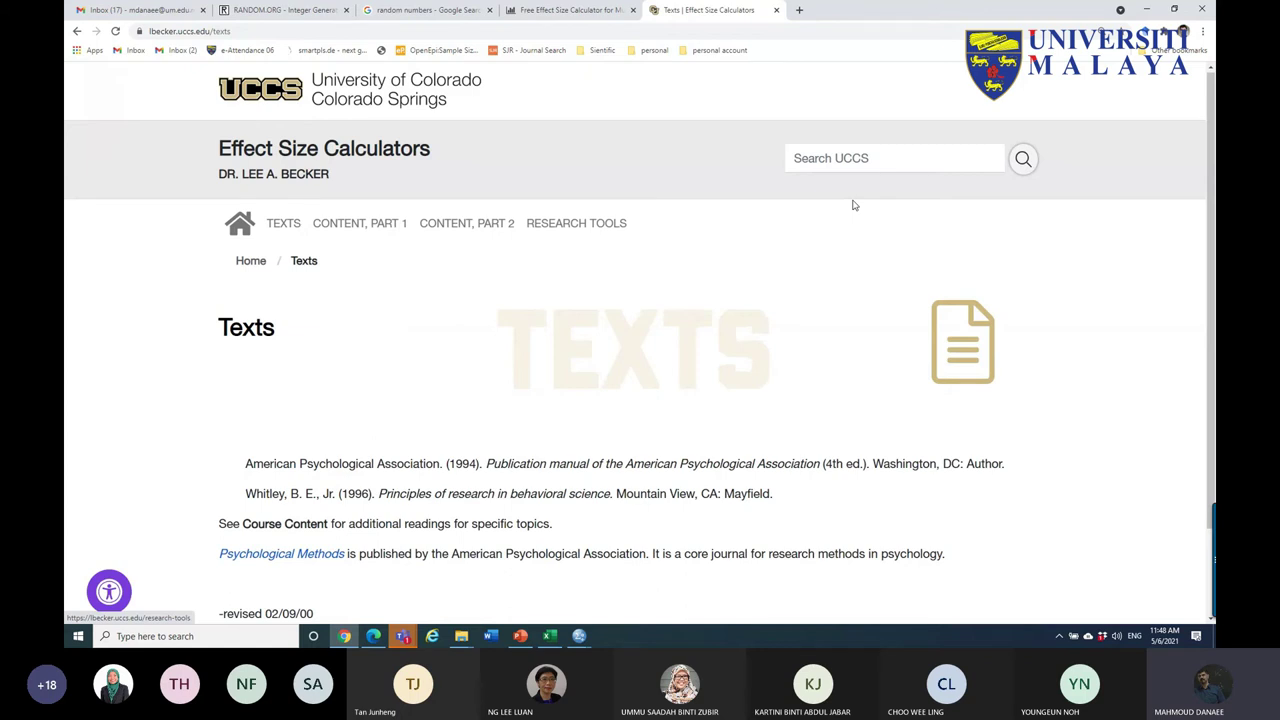
key(alt+Left)
drag(352, 254, 940, 254)
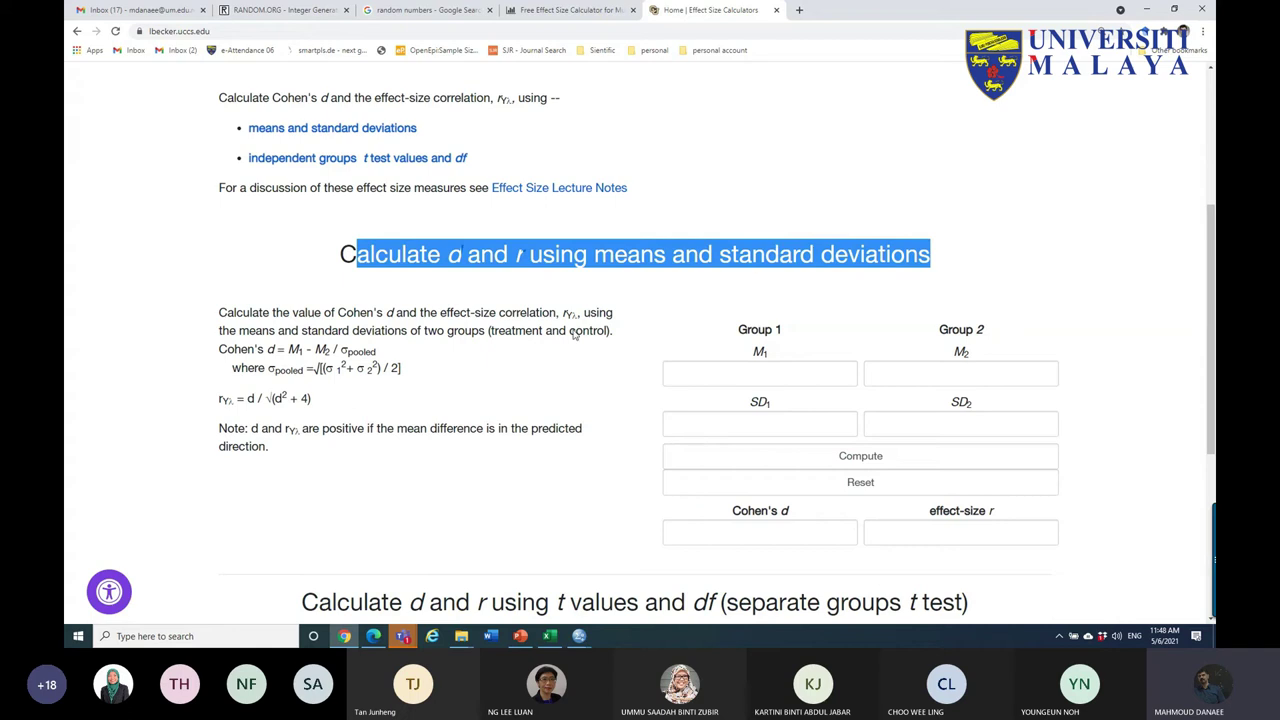
drag(343, 349, 218, 350)
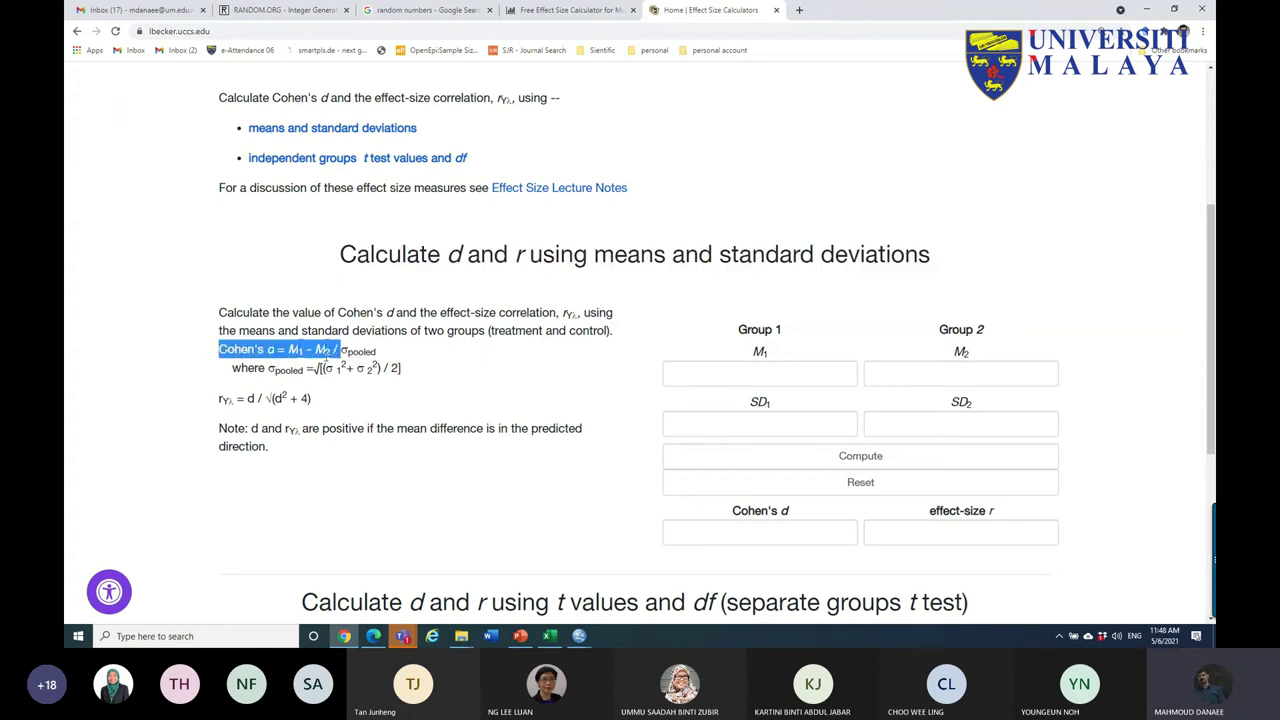
- Enter mean 11.3 and SD 2.3 for Group 1, and mean 8.25 and SD 3.65 for Group 2
click(765, 374)
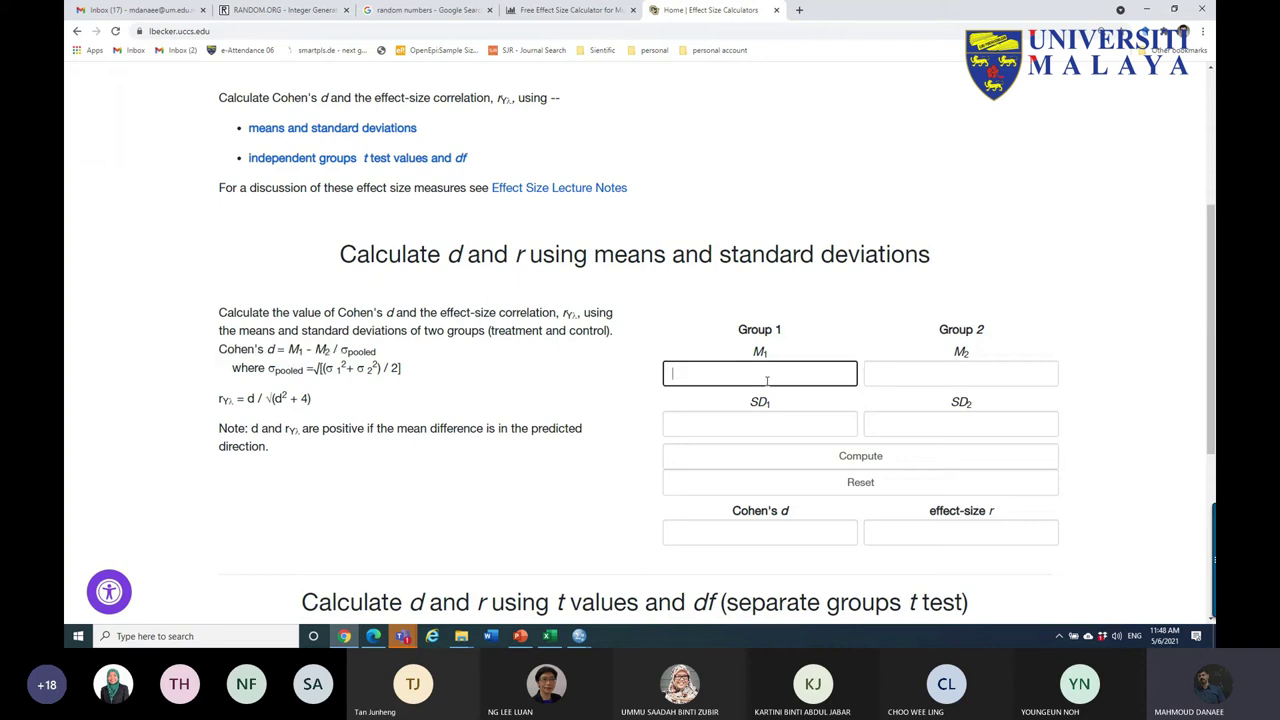
text(11.3)
click(761, 427)
text(2.3)
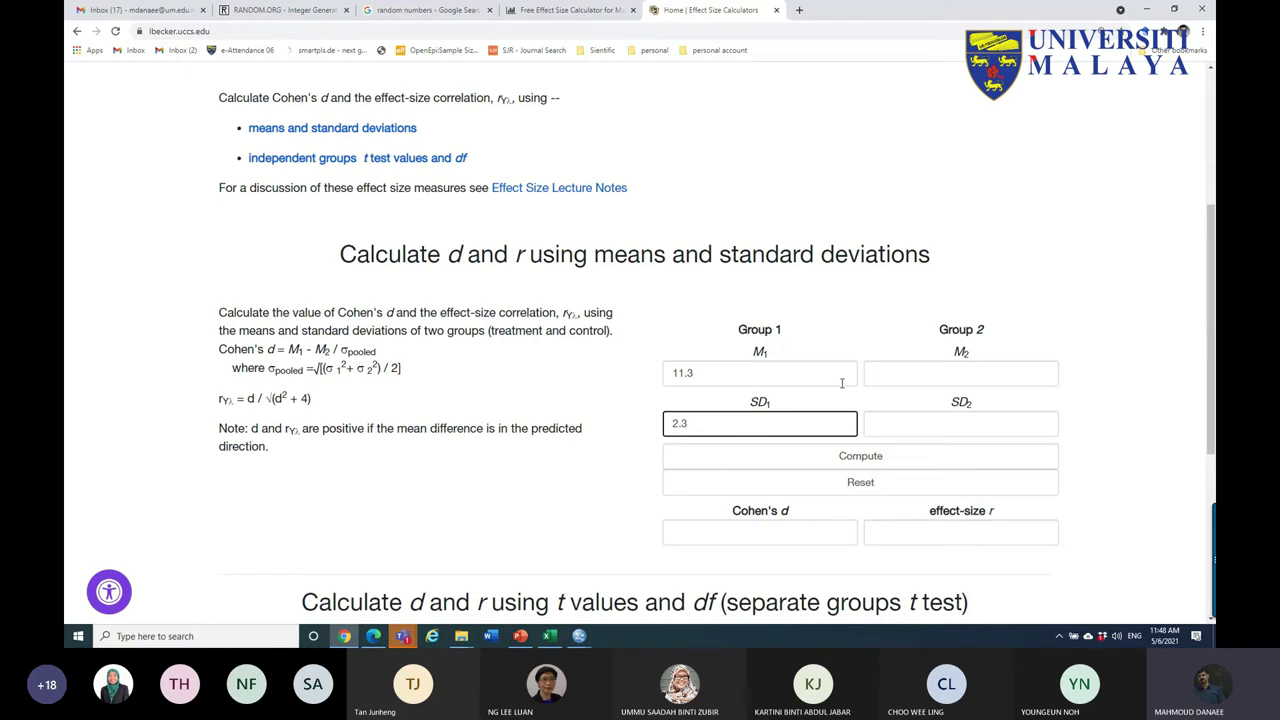
click(899, 371)
text(8)
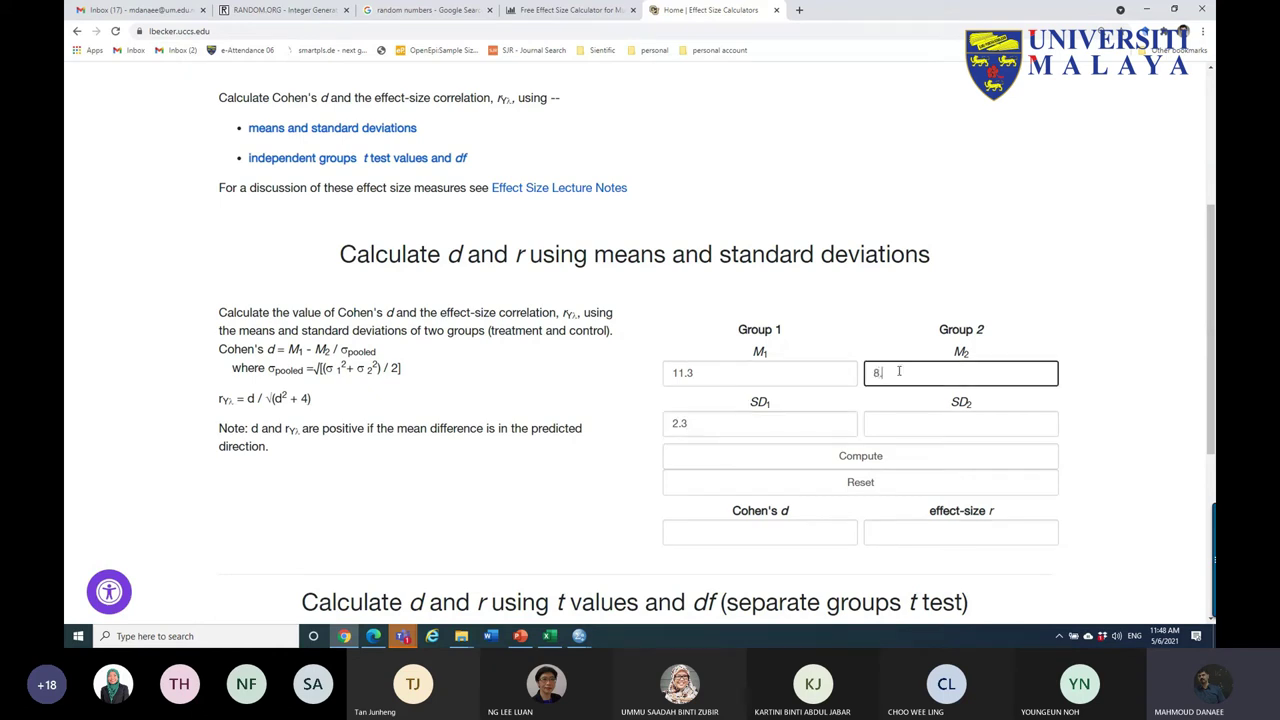
text(.25)
click(889, 421)
text(3.65)
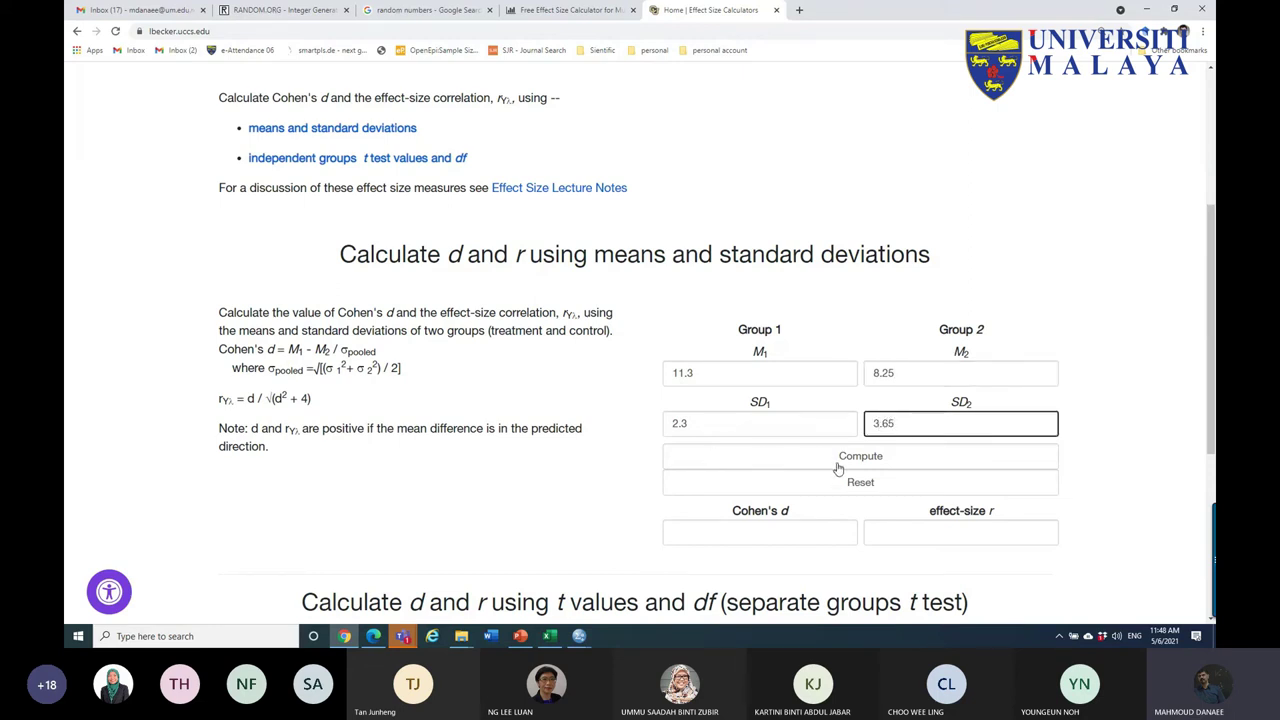
- Highlight the formulas, compute Cohen's d and effect-size r from the entered values, and enlarge the page to examine the results
drag(322, 420, 212, 356)
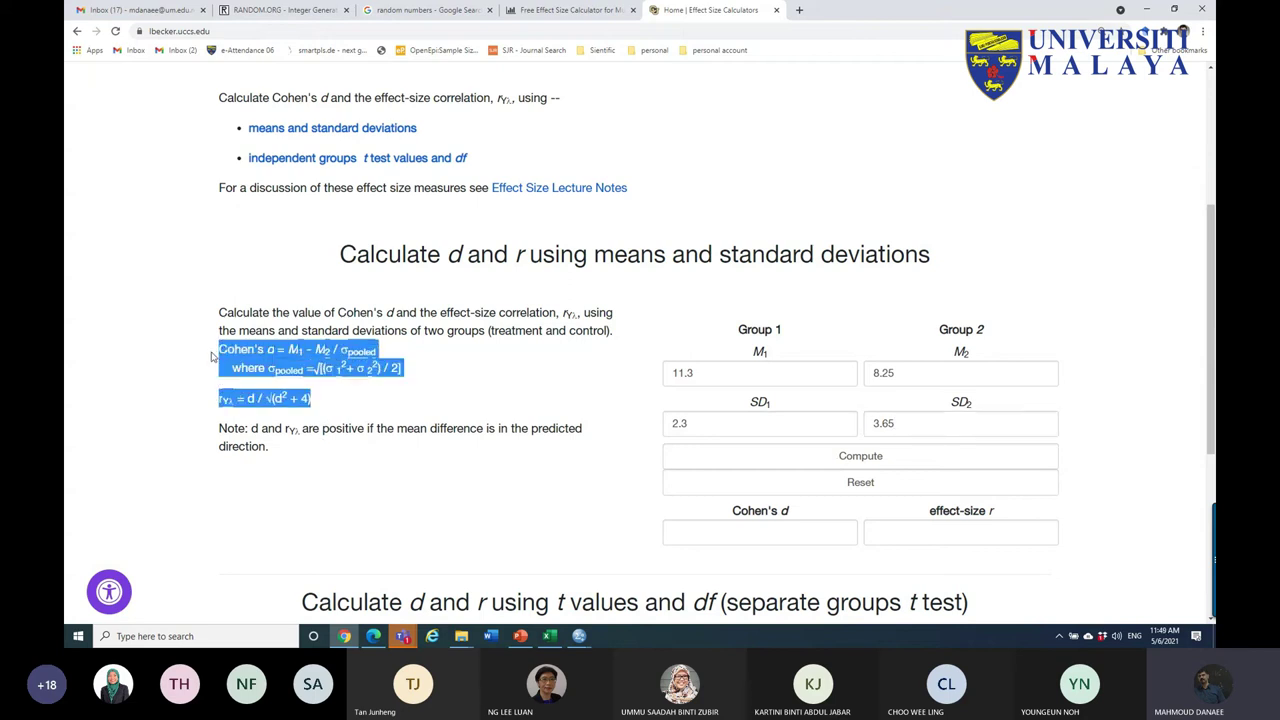
click(856, 458)
drag(672, 532, 790, 538)
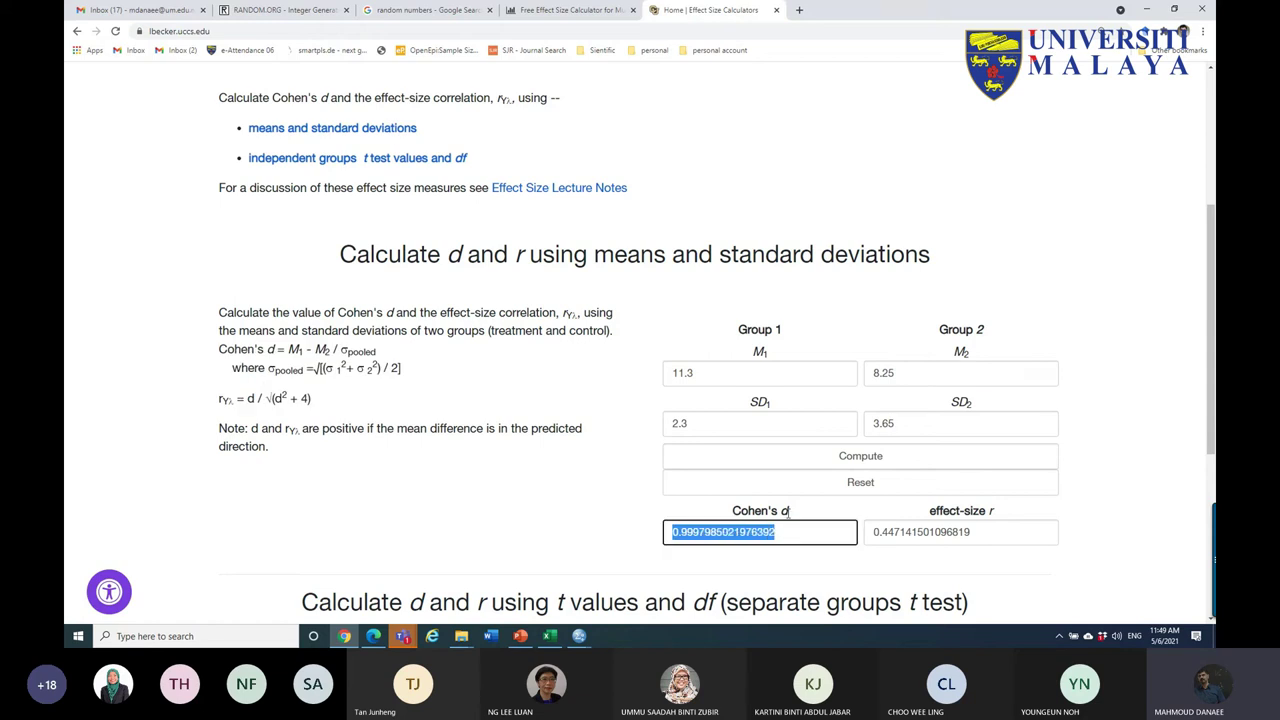
ctrl+scroll(787, 495, up, 6)
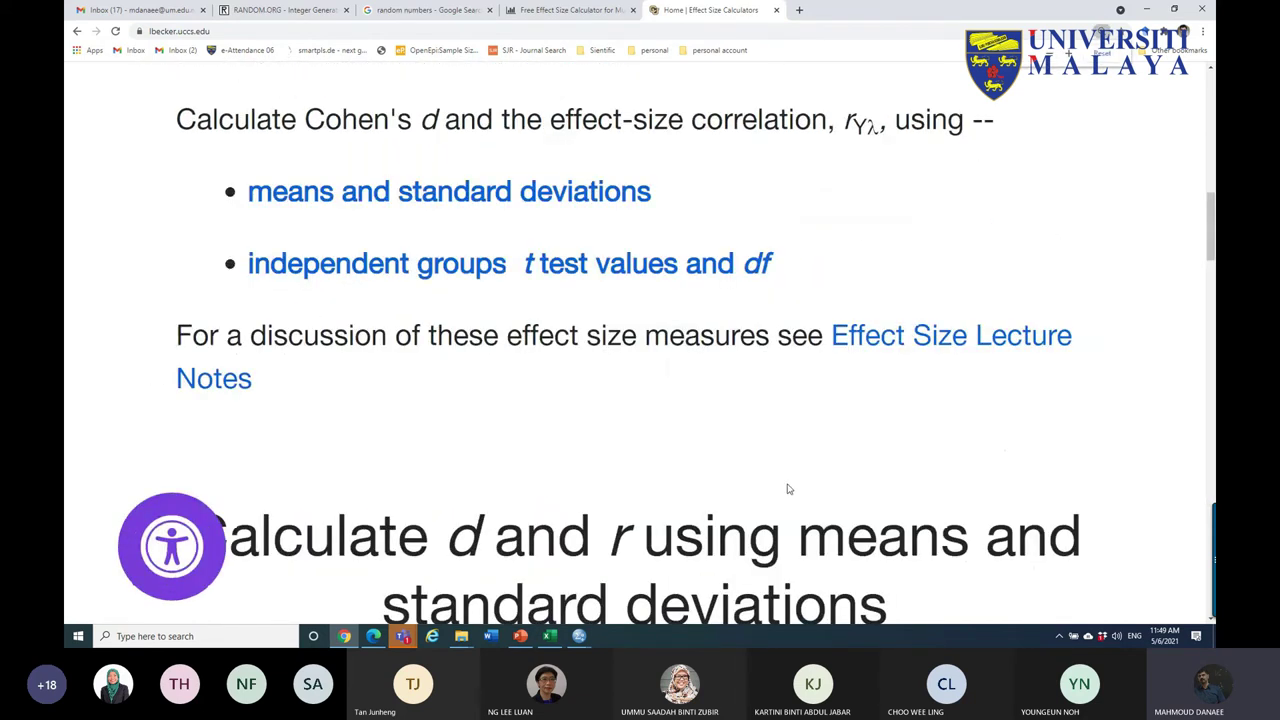
ctrl+scroll(787, 489, down, 2)
scroll(734, 399, down, 3)
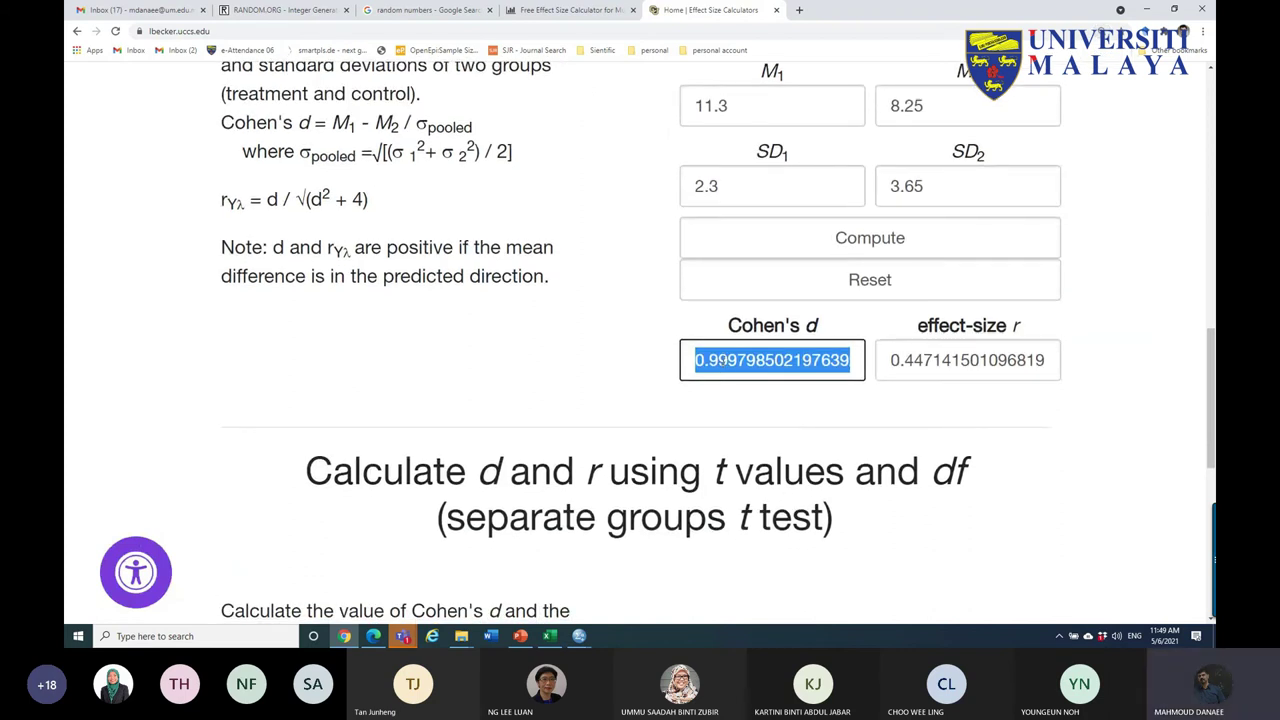
scroll(729, 402, up, 4)
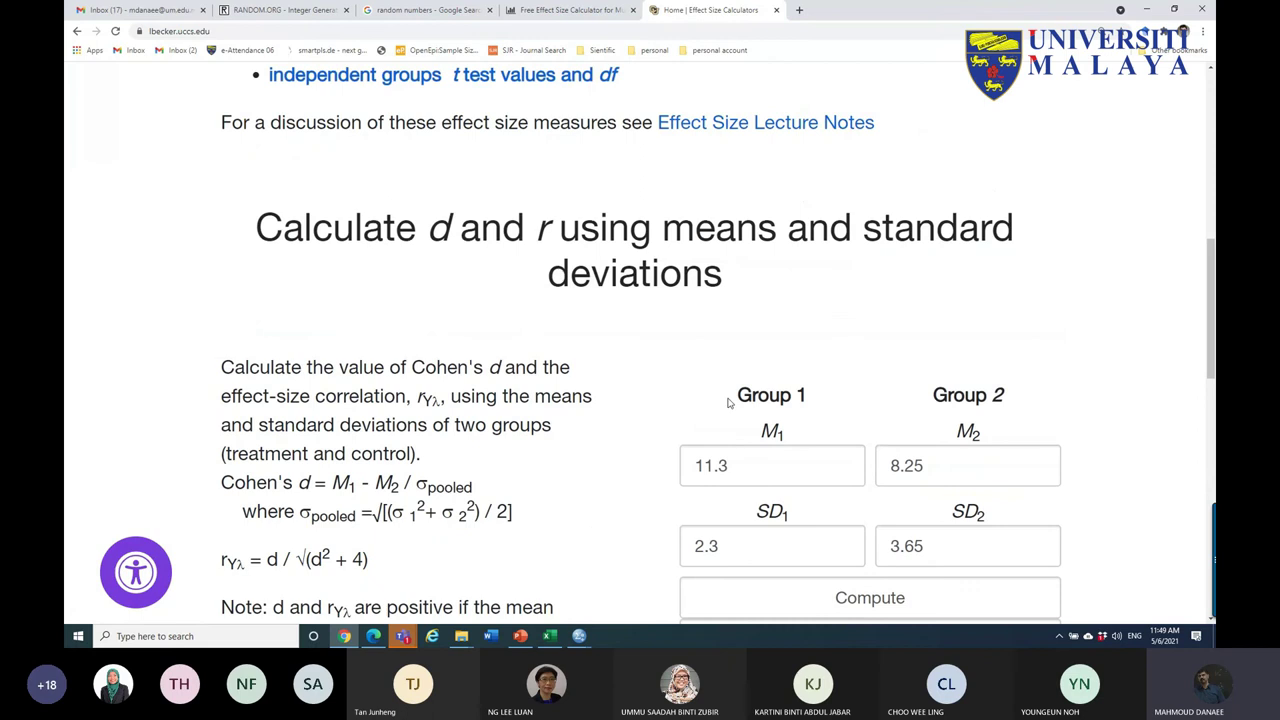
scroll(729, 402, up, 3)
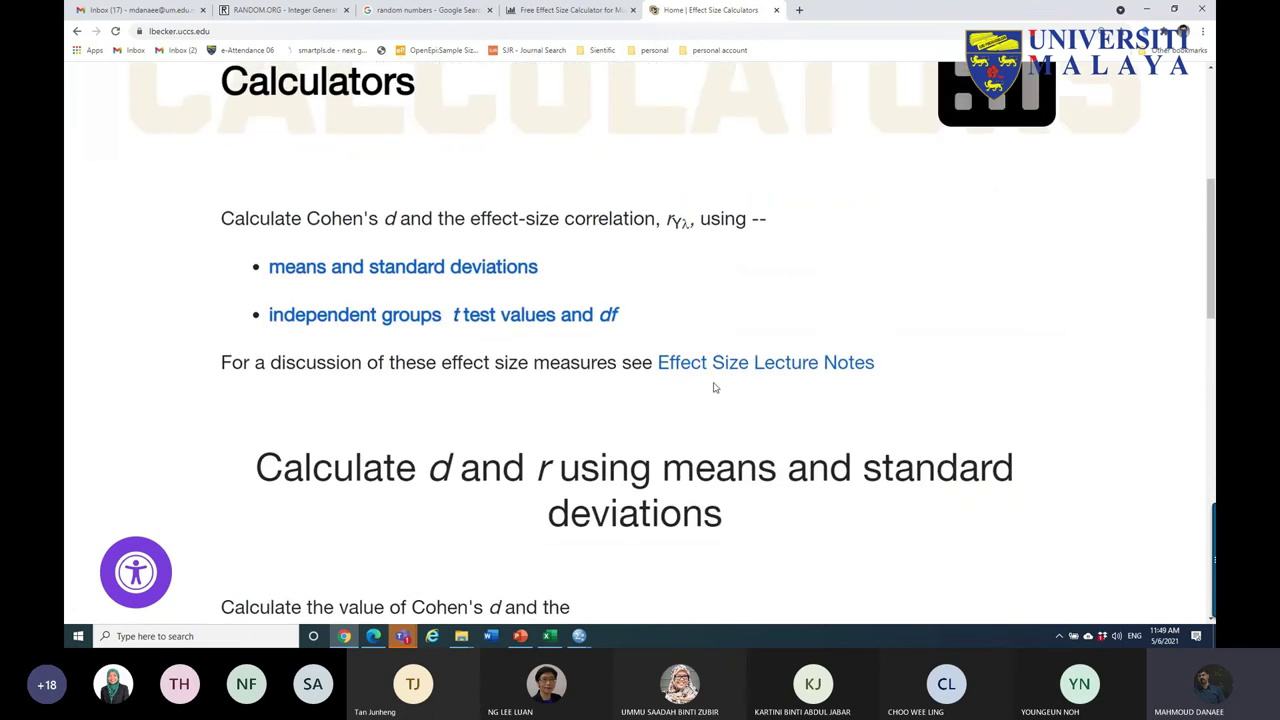
- Open the Effect Size Lecture Notes in a new tab and expand section II, Effect Size Measures for Two Independent Groups
right_click(763, 366)
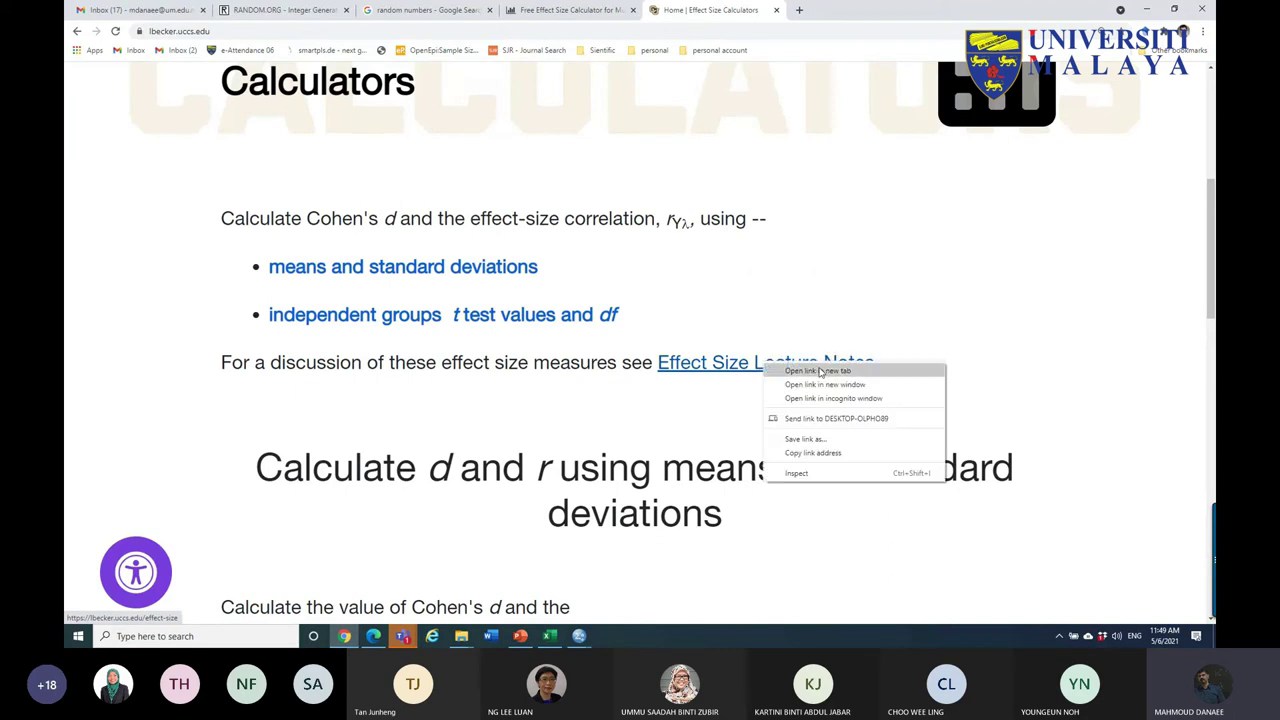
click(800, 372)
click(830, 8)
scroll(629, 174, down, 10)
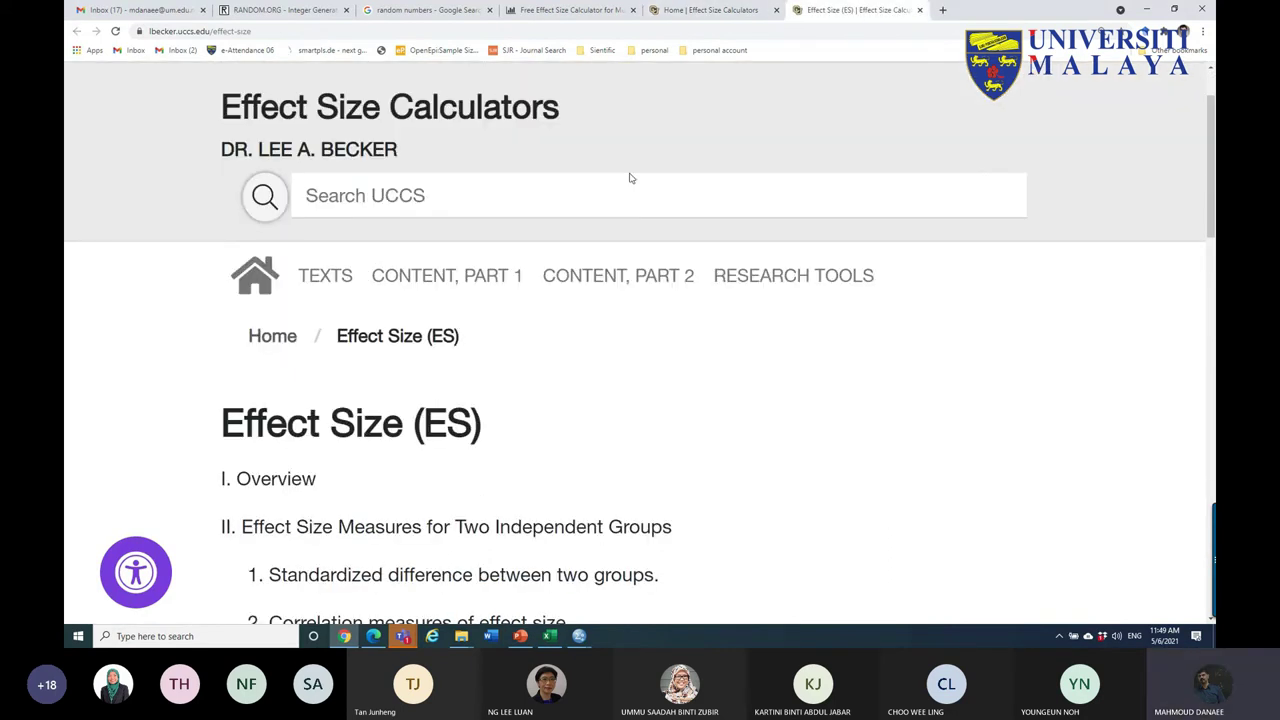
scroll(640, 185, down, 4)
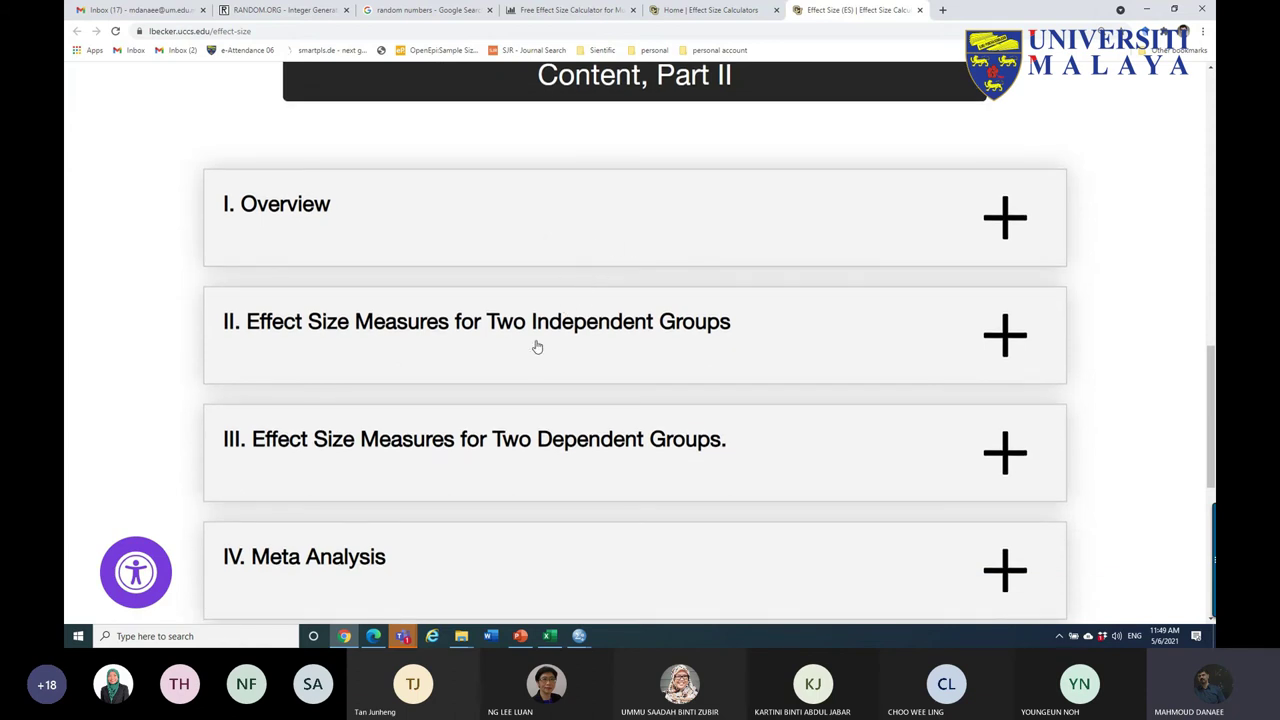
click(594, 328)
scroll(674, 297, down, 3)
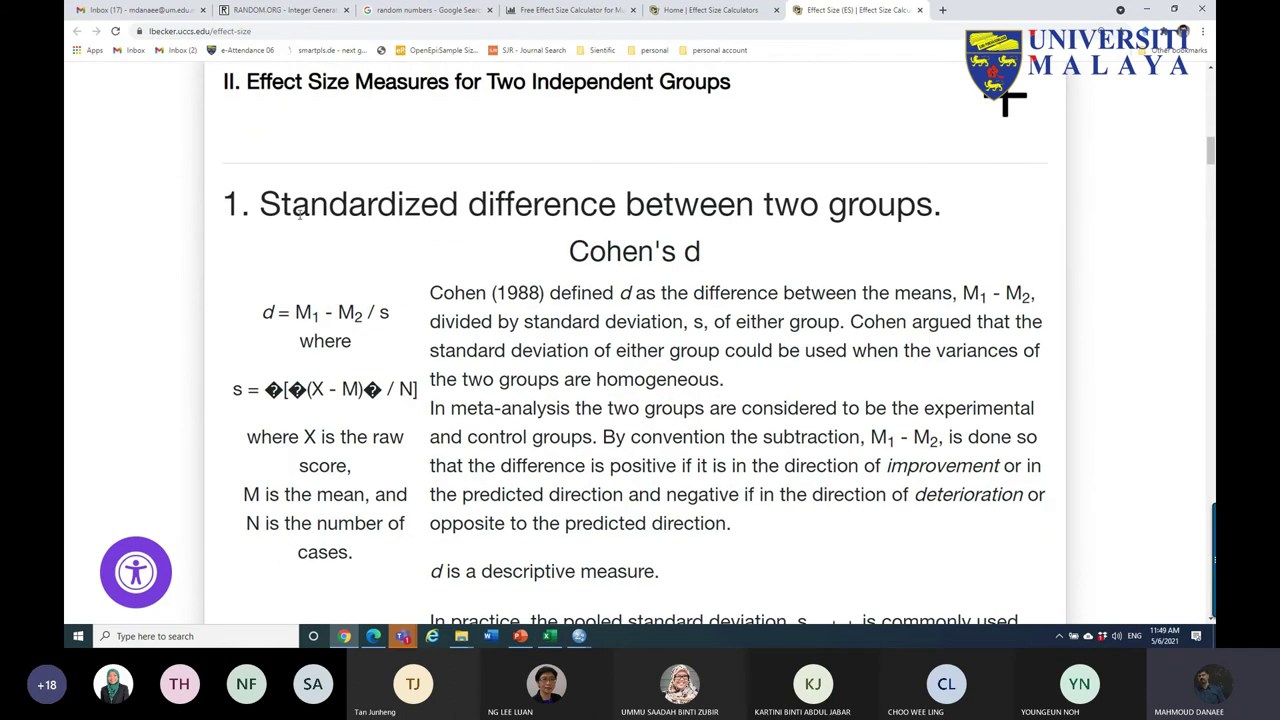
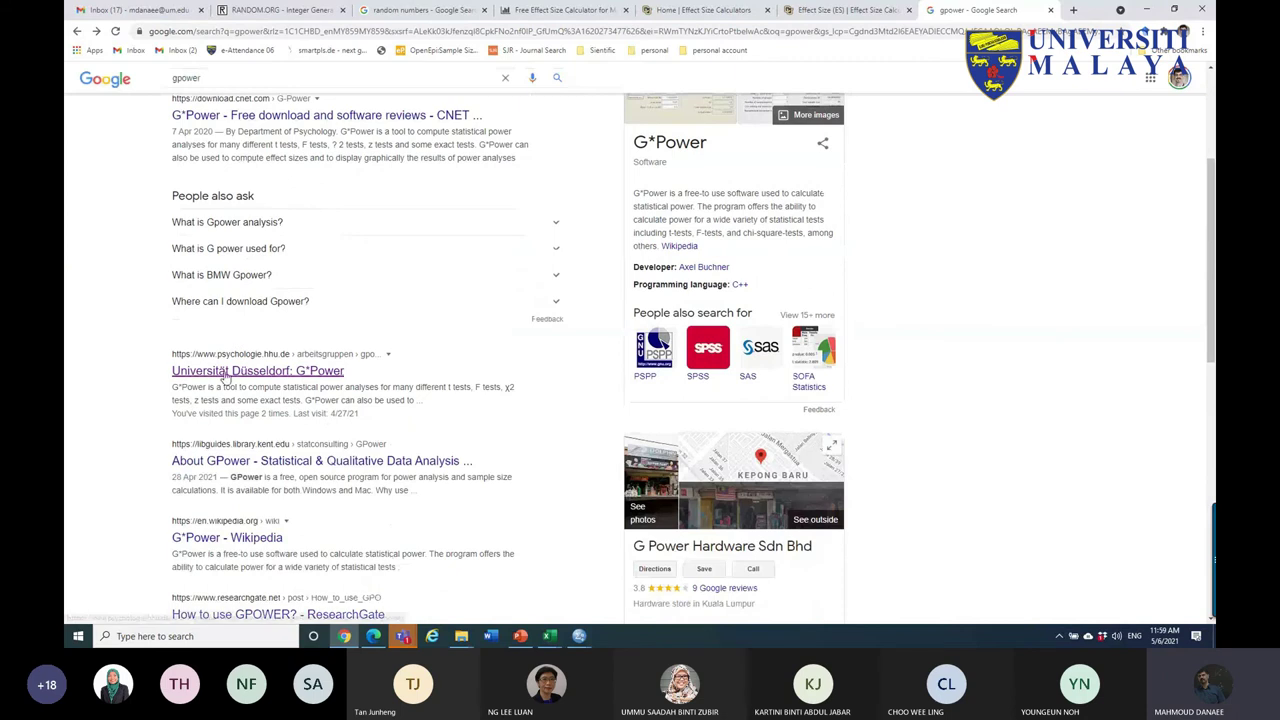
- Open the Universität Düsseldorf: G*Power search result in a new tab and locate the page's Download section
scroll(193, 279, down, 1)
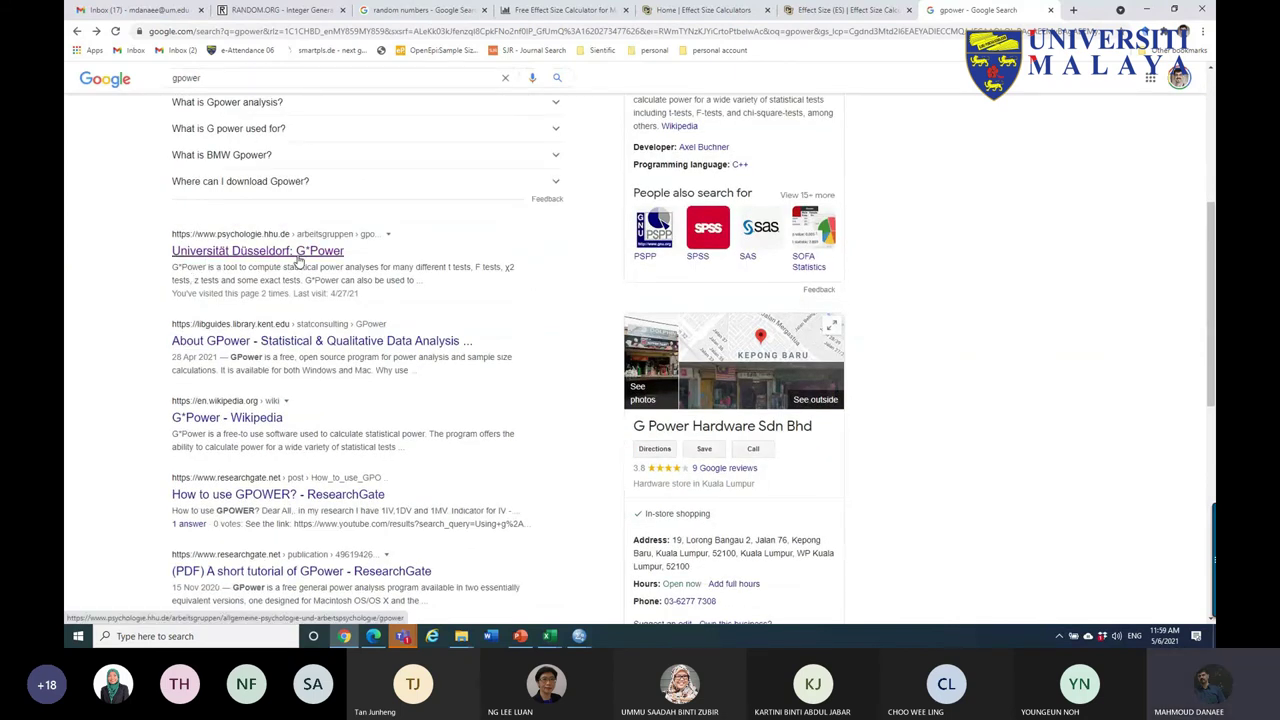
right_click(316, 255)
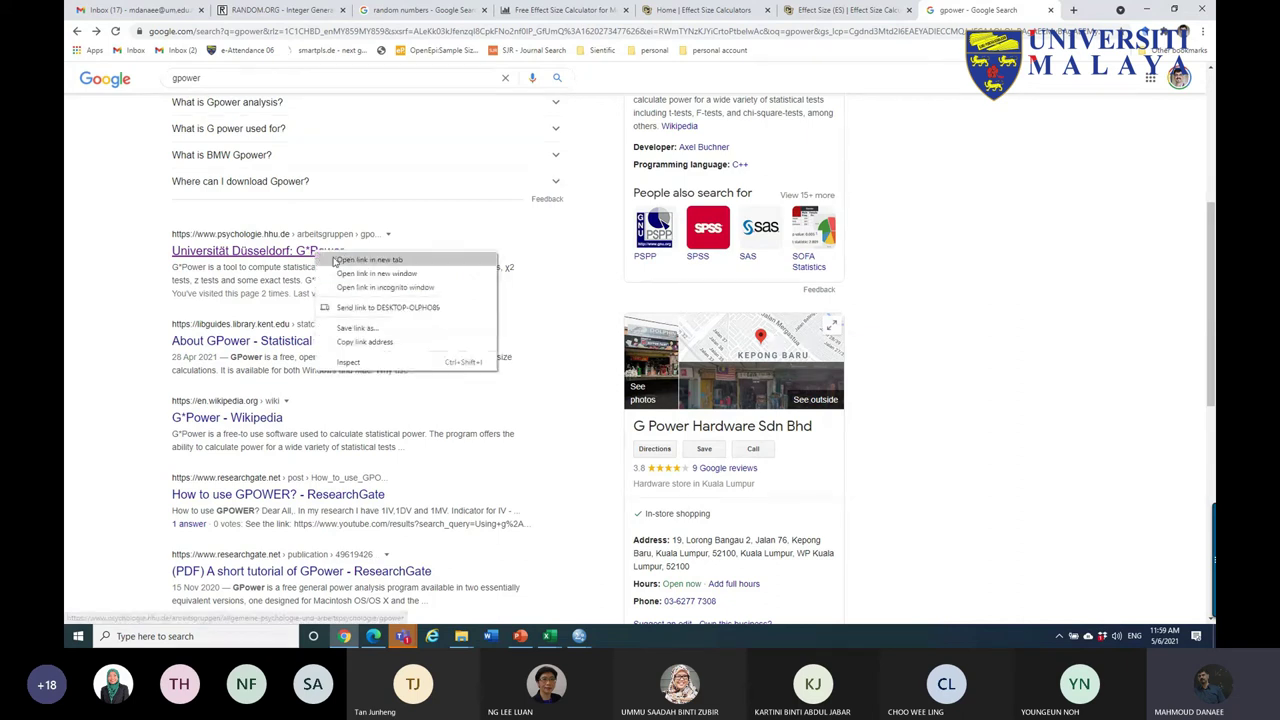
click(370, 260)
click(945, 12)
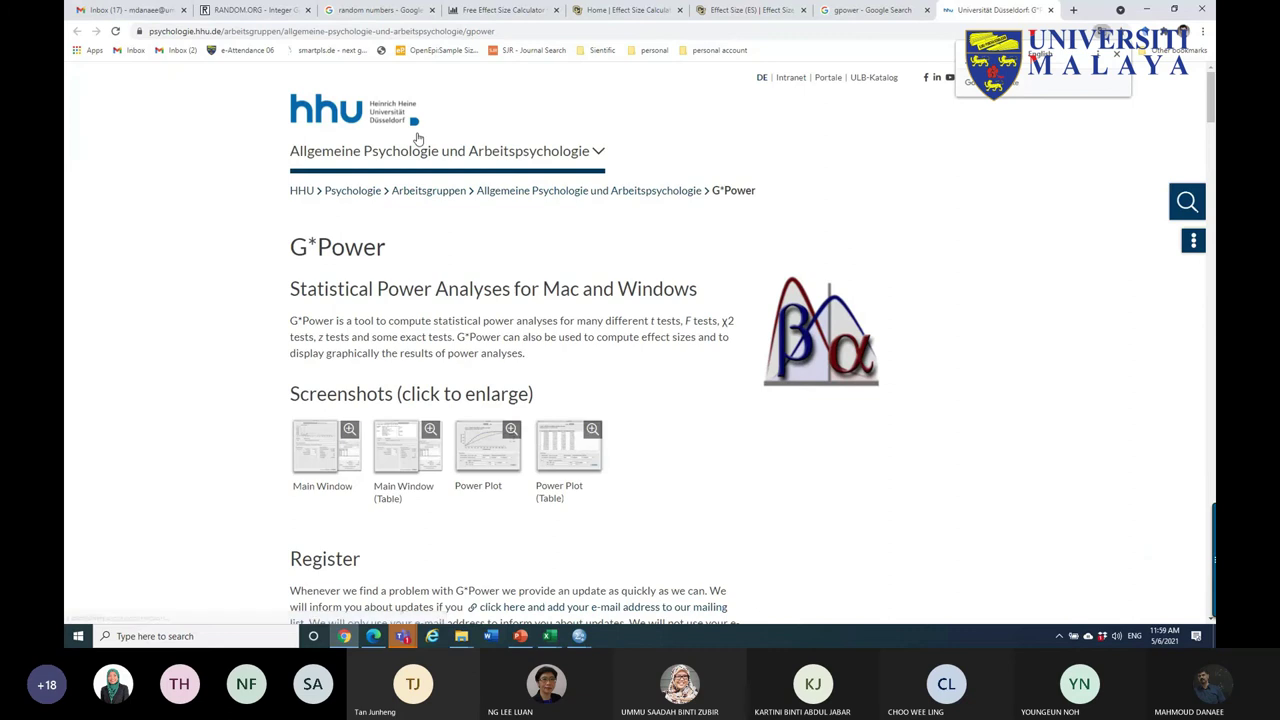
scroll(412, 150, down, 3)
scroll(410, 165, down, 3)
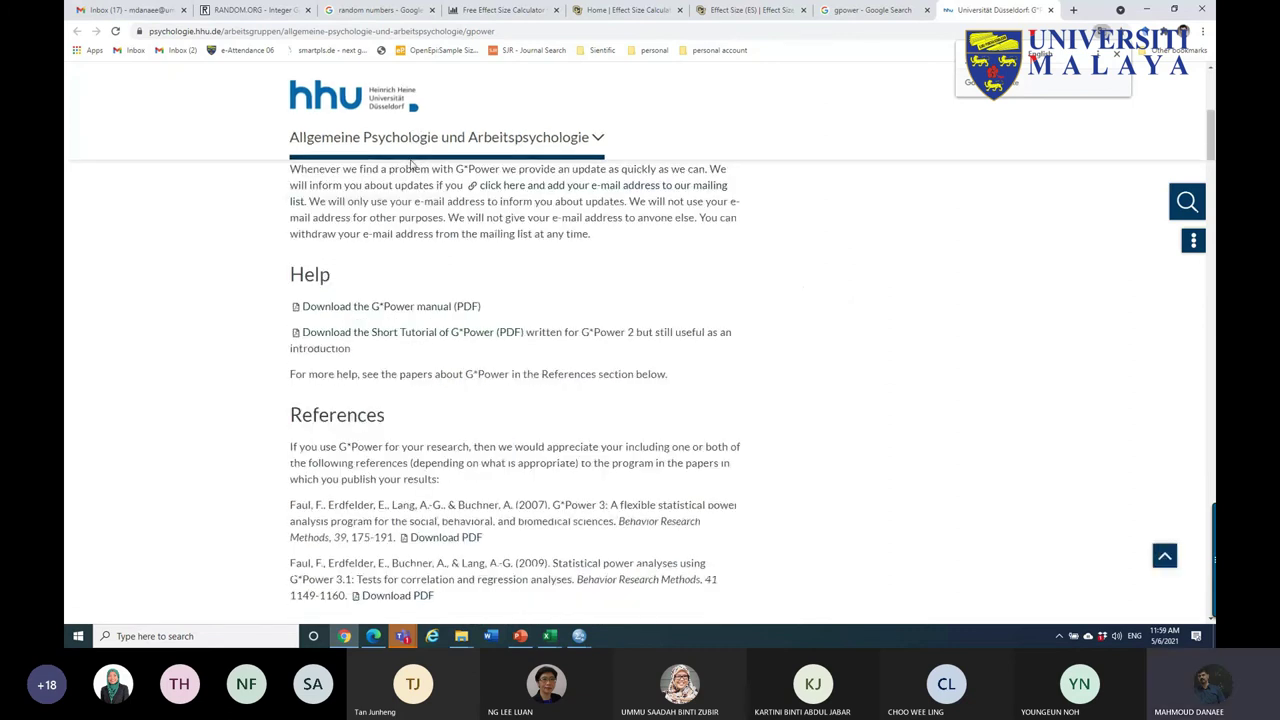
scroll(387, 272, down, 5)
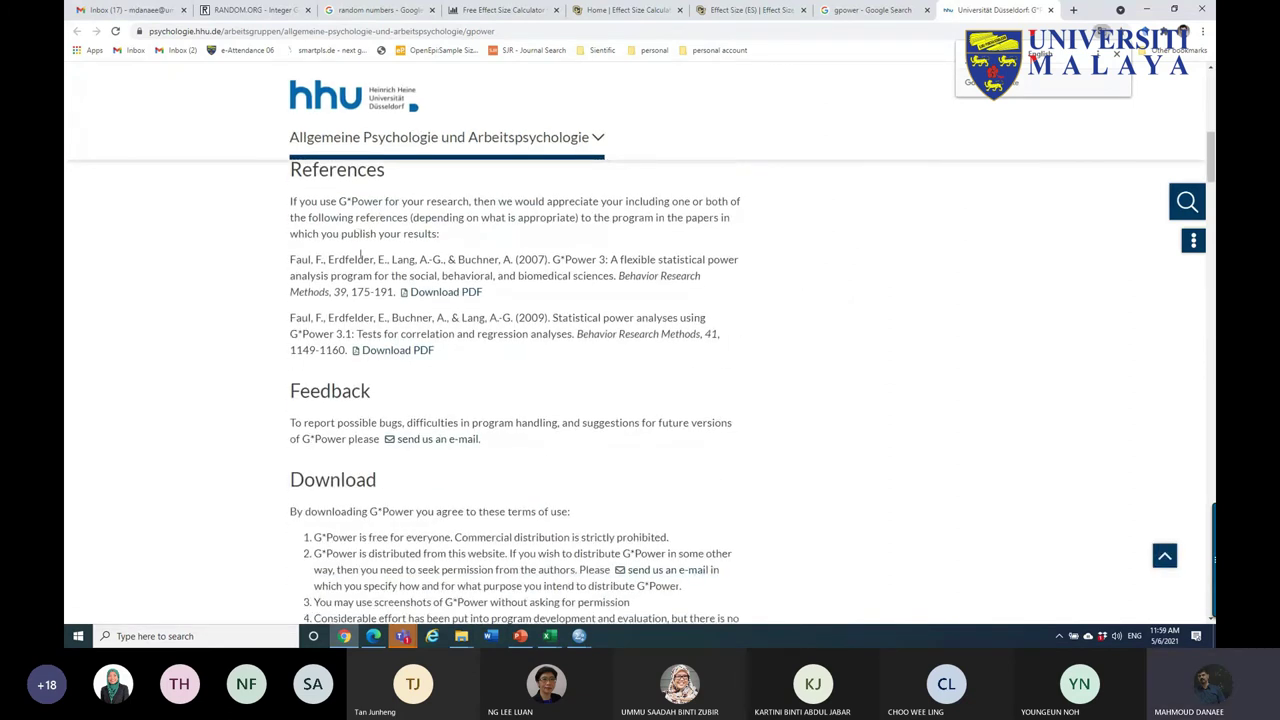
scroll(342, 249, up, 1)
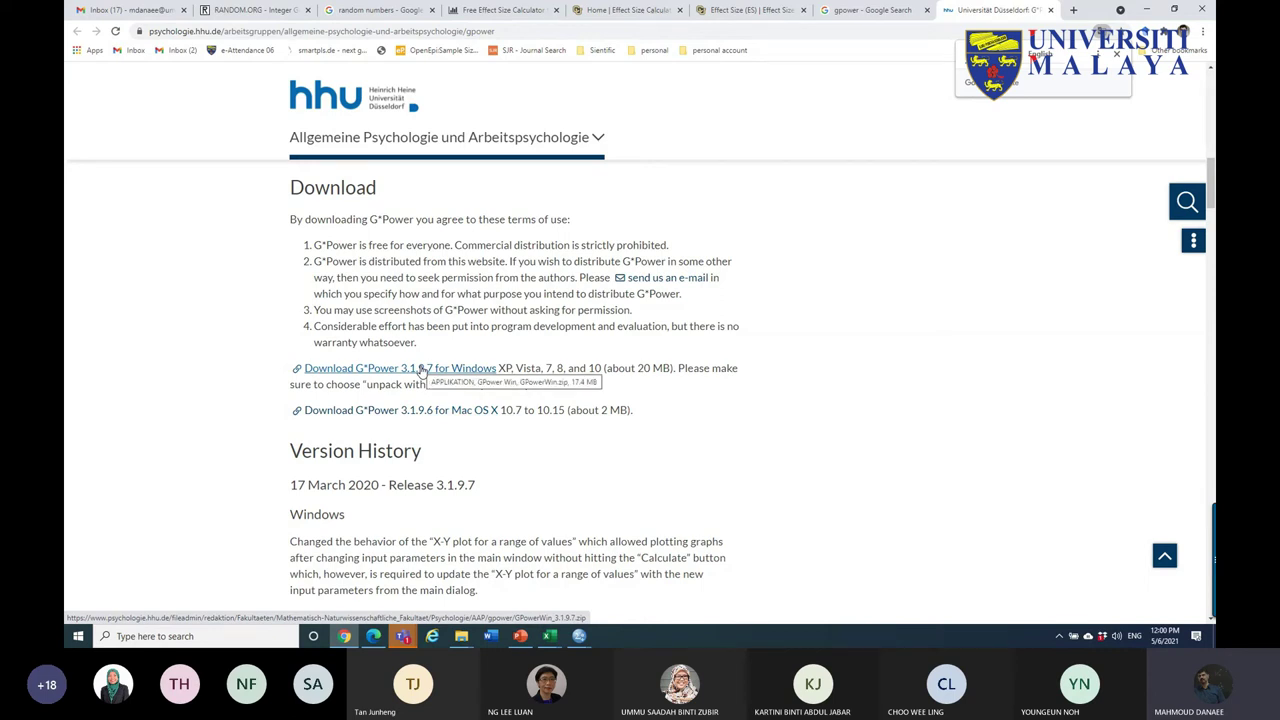
- Download G*Power 3.1.9.7 for Windows to the Desktop as GPowerWin_3.1.9.7.zip and open the archive
click(421, 370)
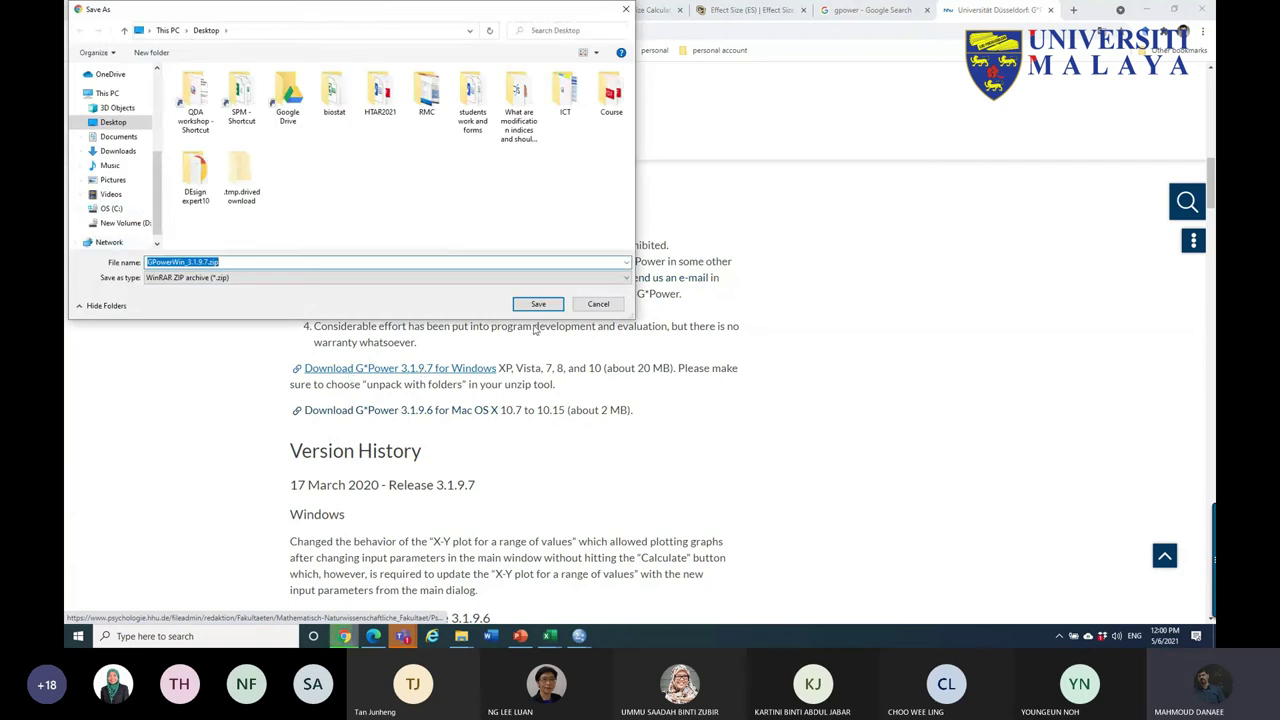
click(538, 304)
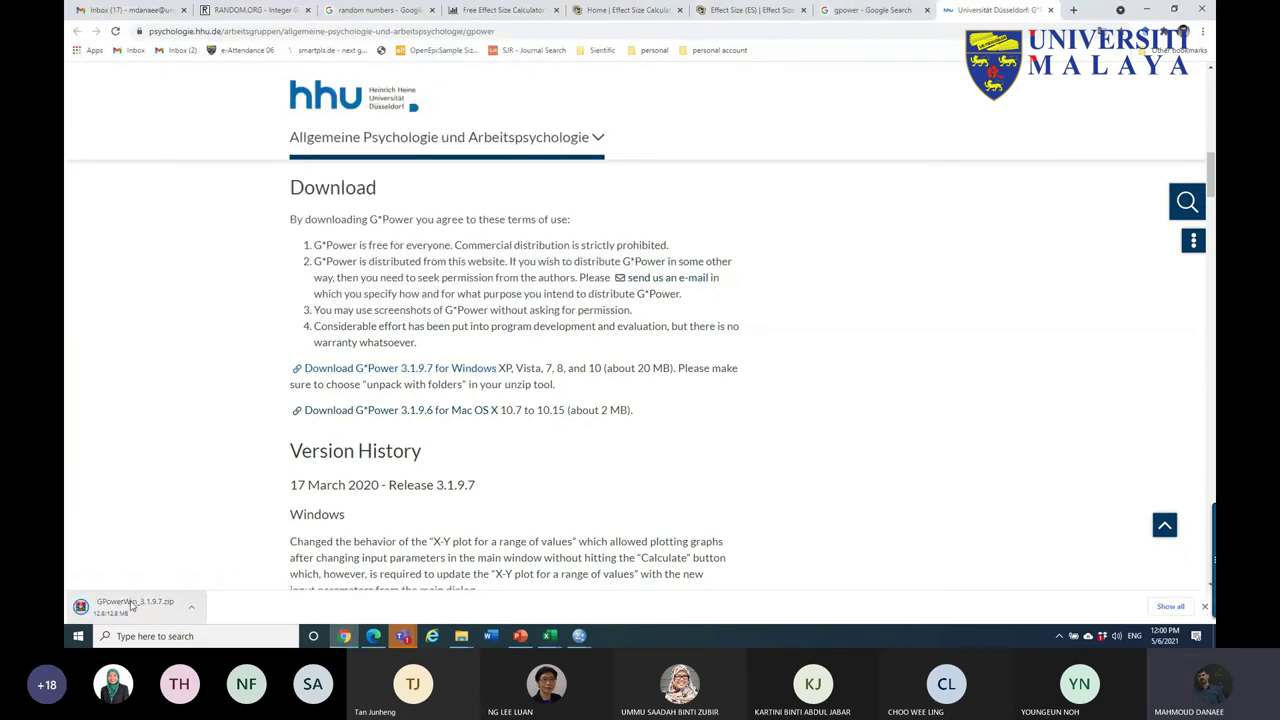
click(191, 606)
click(224, 588)
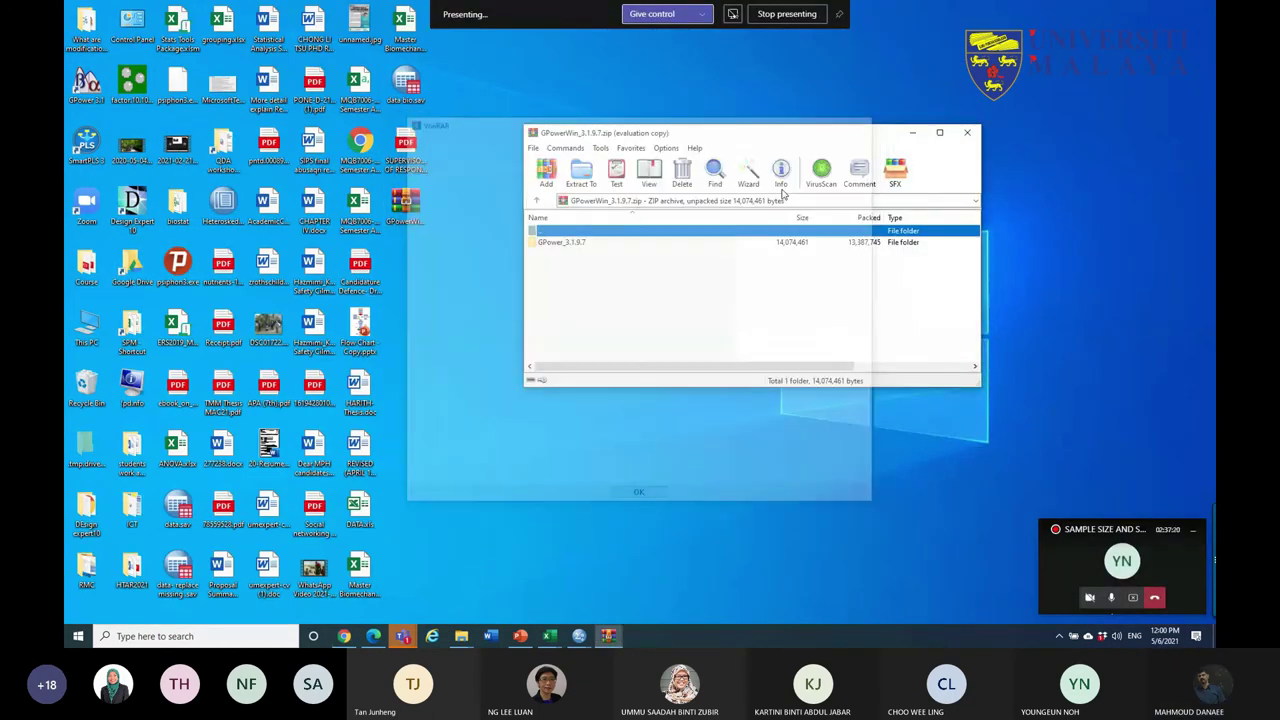
- Extract the GPower_3.1.9.7 folder from the archive to the desktop and locate setup.exe inside it
drag(575, 241, 419, 327)
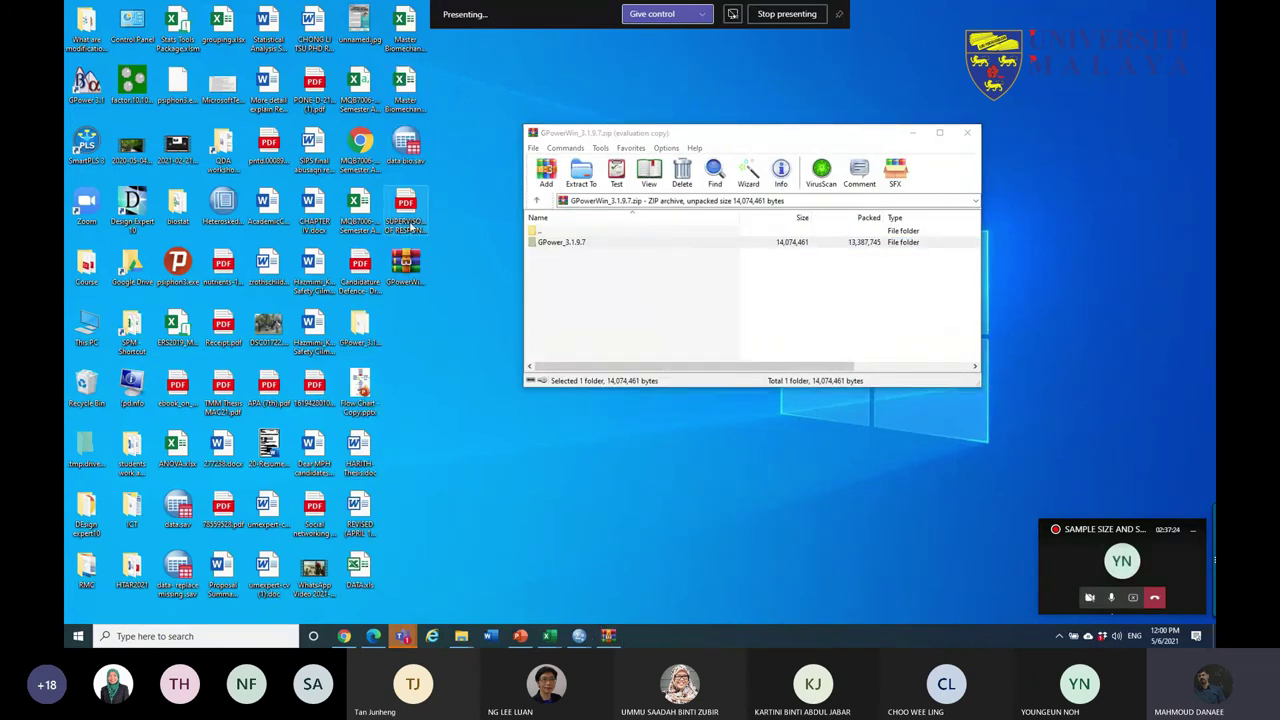
click(966, 133)
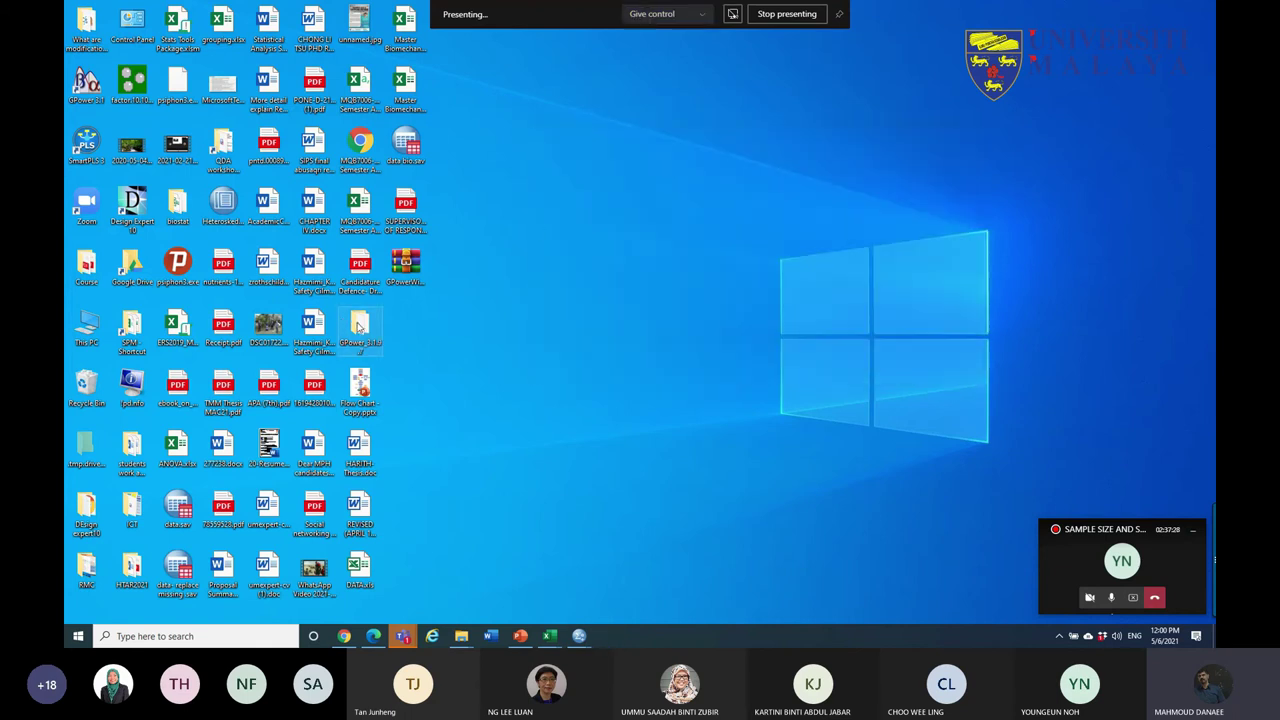
drag(360, 324, 412, 324)
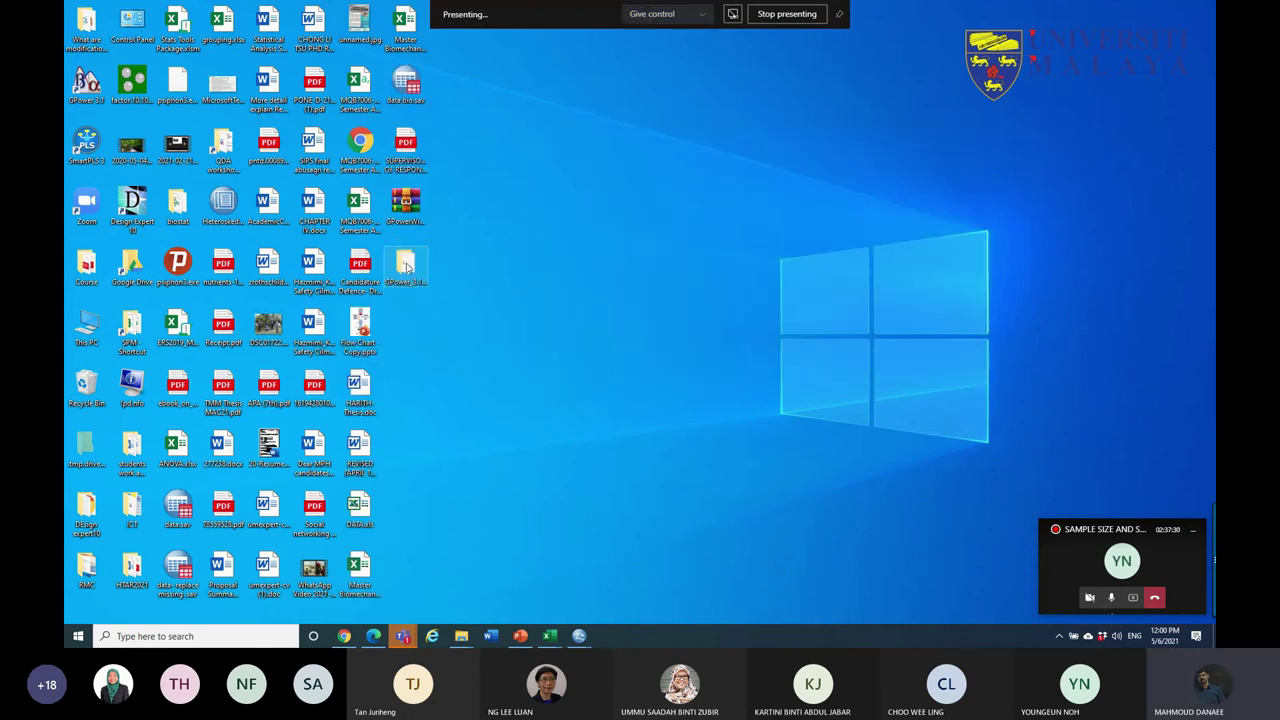
double_click(406, 270)
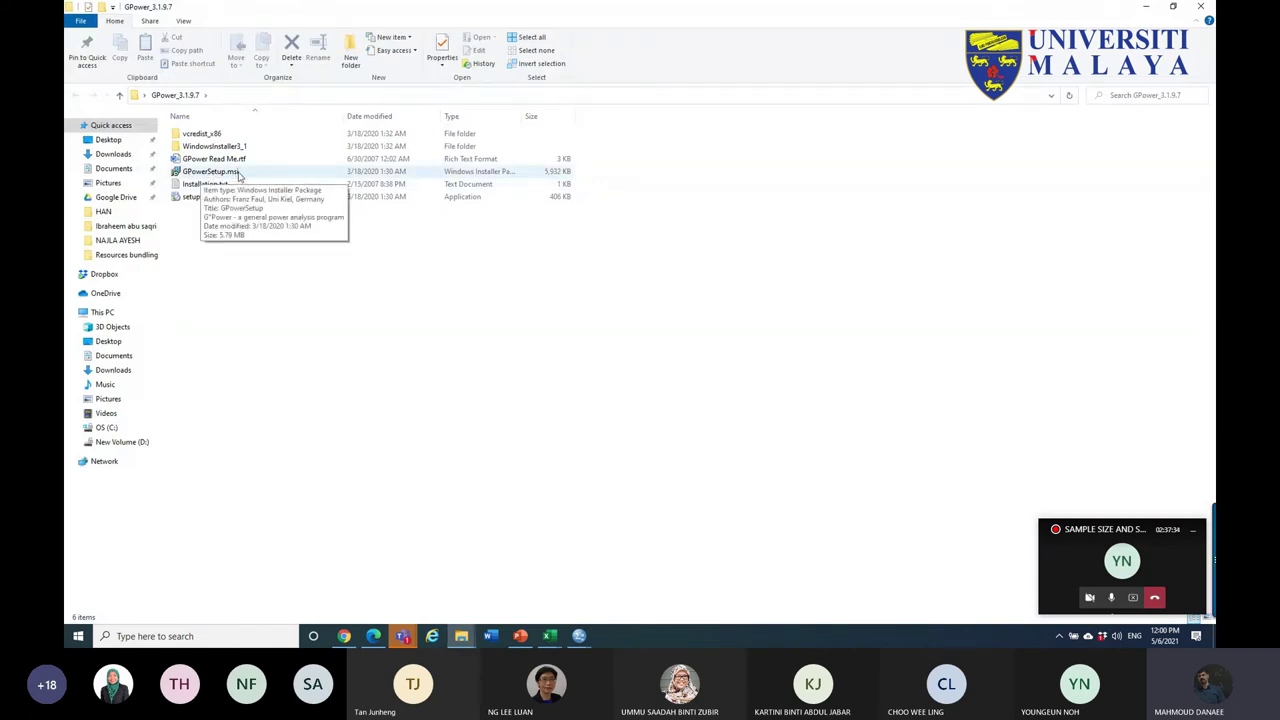
click(202, 199)
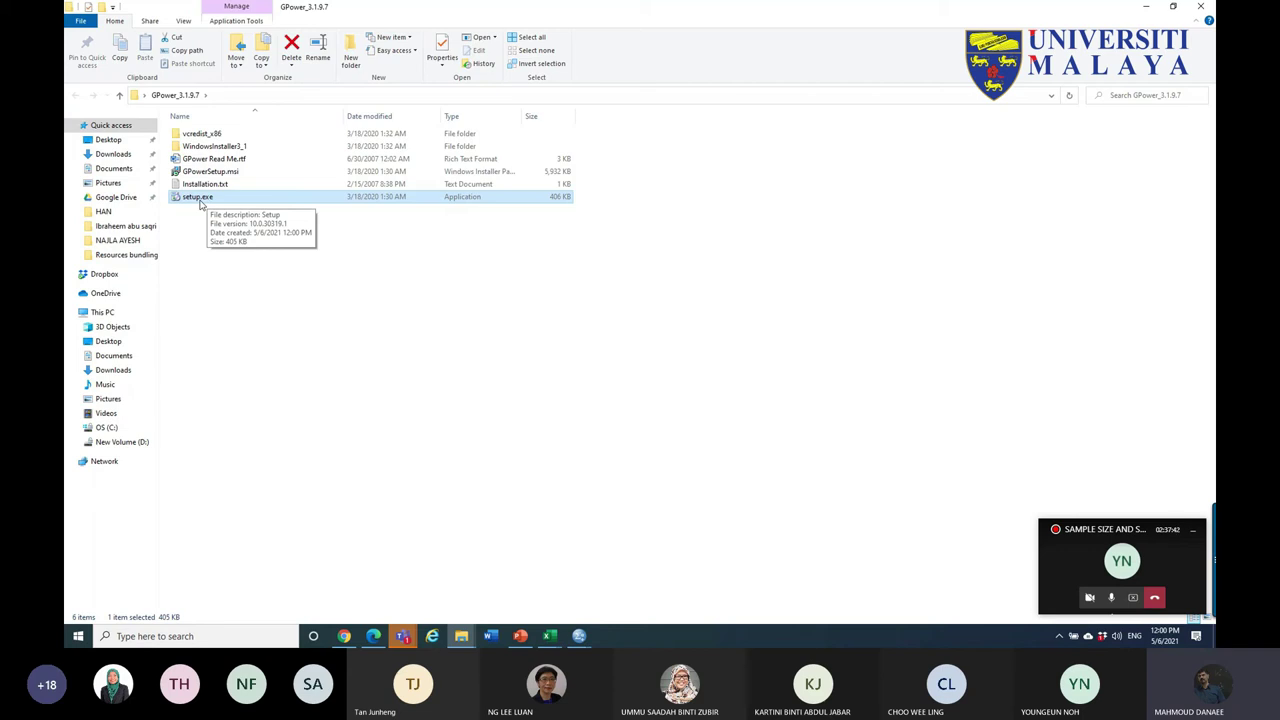
- Switch to the Microsoft Teams meeting window to view the participants and meeting chat
mouse_move(380, 645)
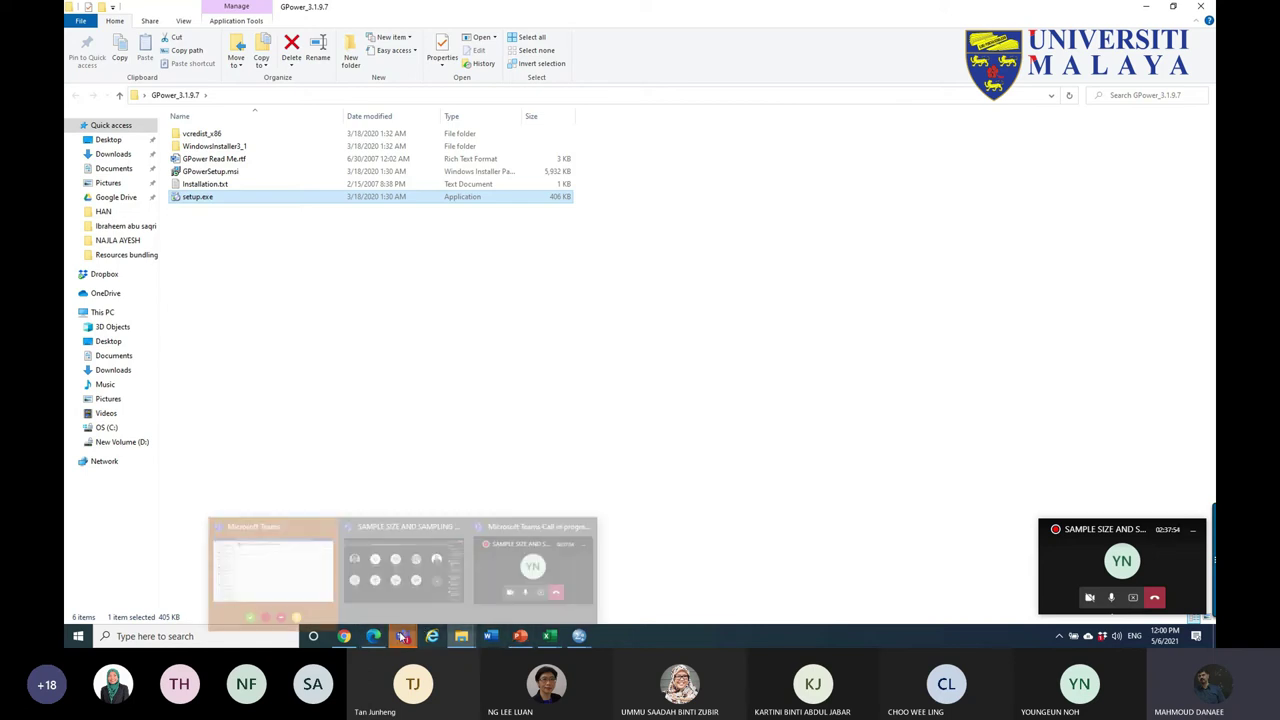
click(409, 577)
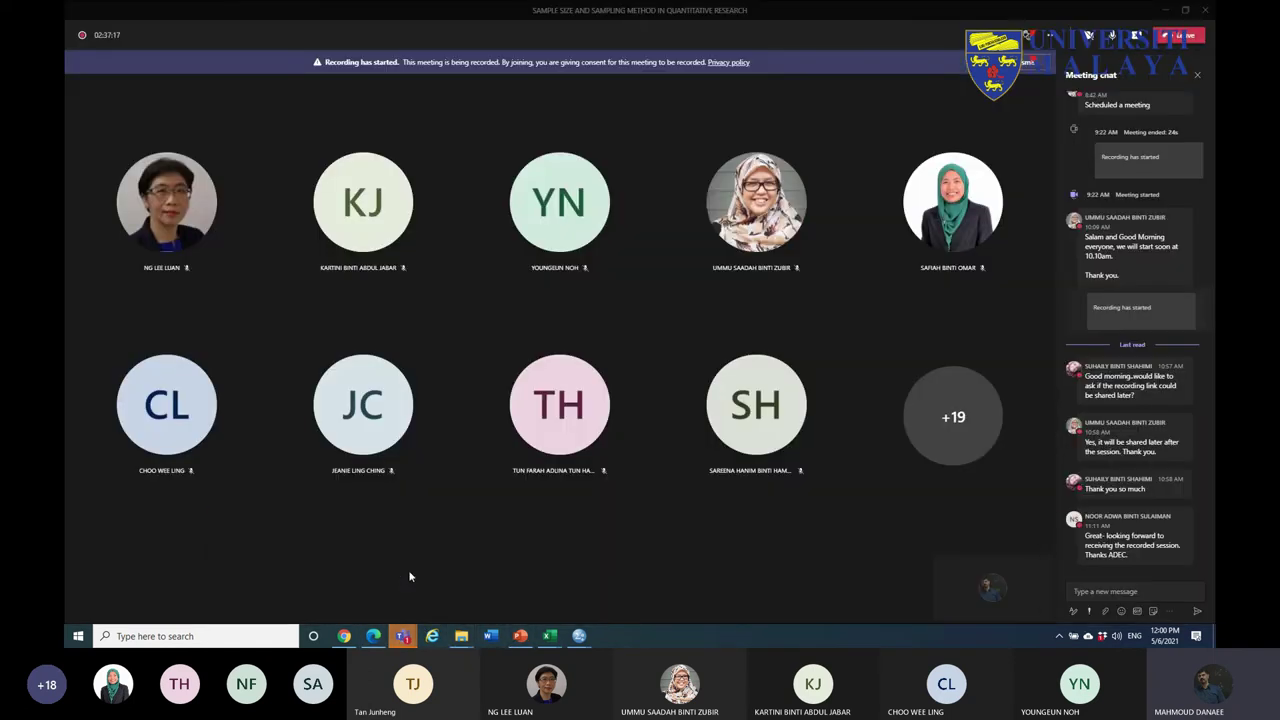
click(1140, 40)
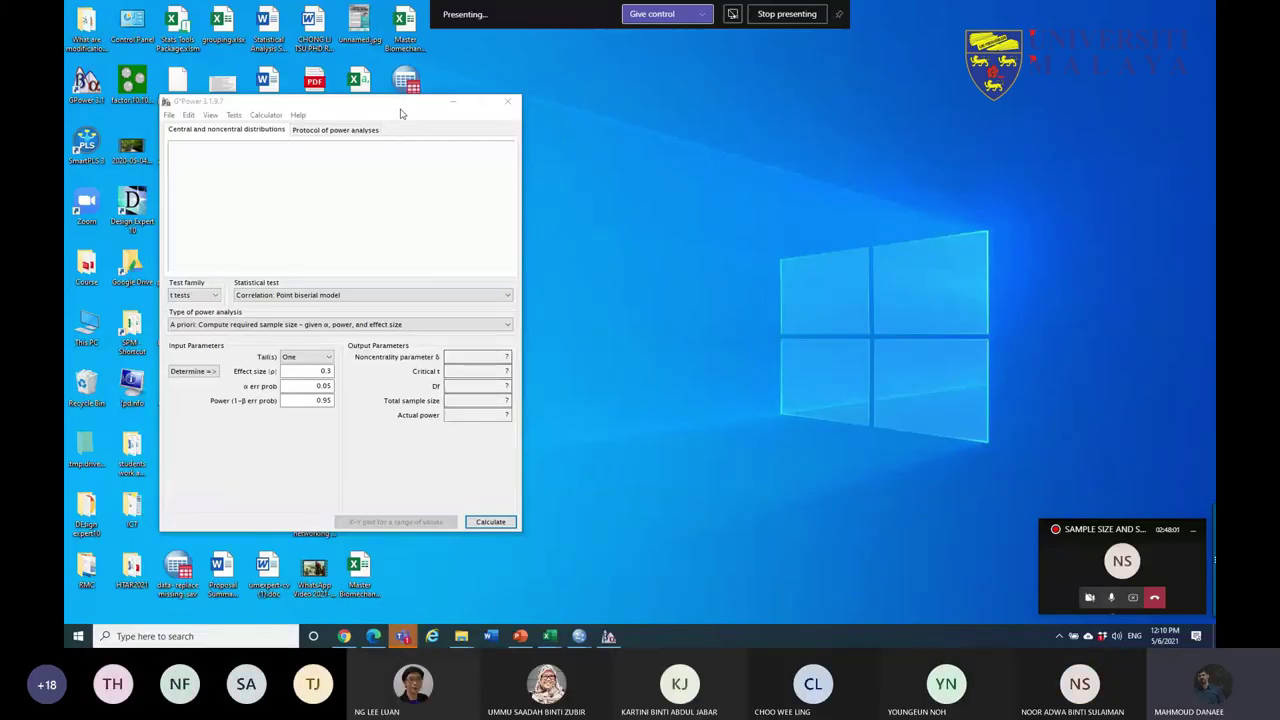
- Move the G*Power window clear of the desktop icons and review its Generic and Correlation and regression tests
drag(390, 112, 622, 83)
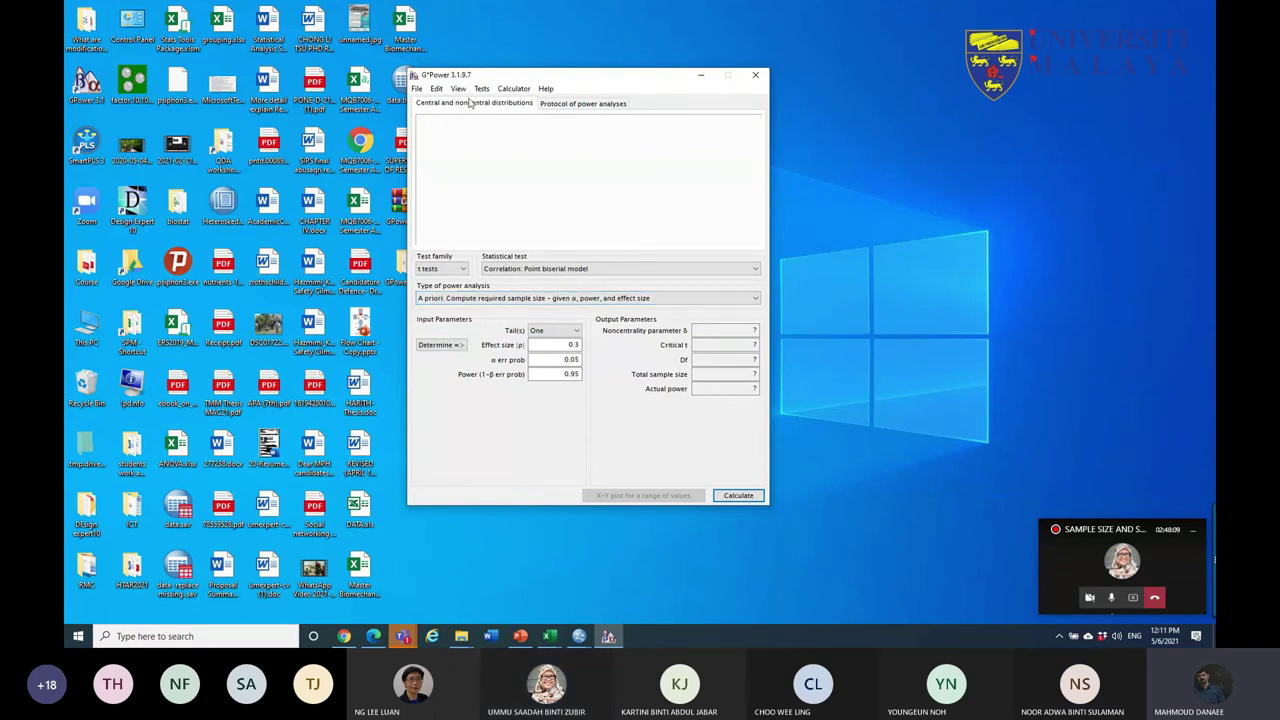
drag(600, 75, 657, 56)
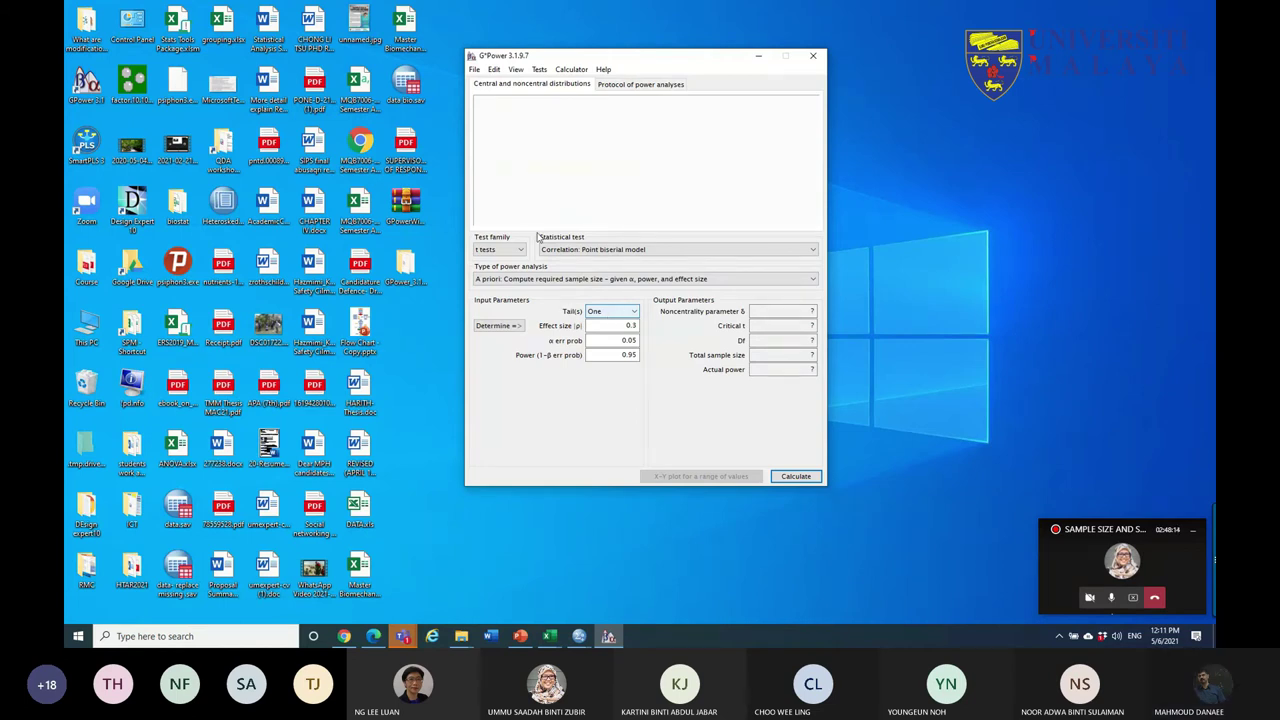
click(539, 70)
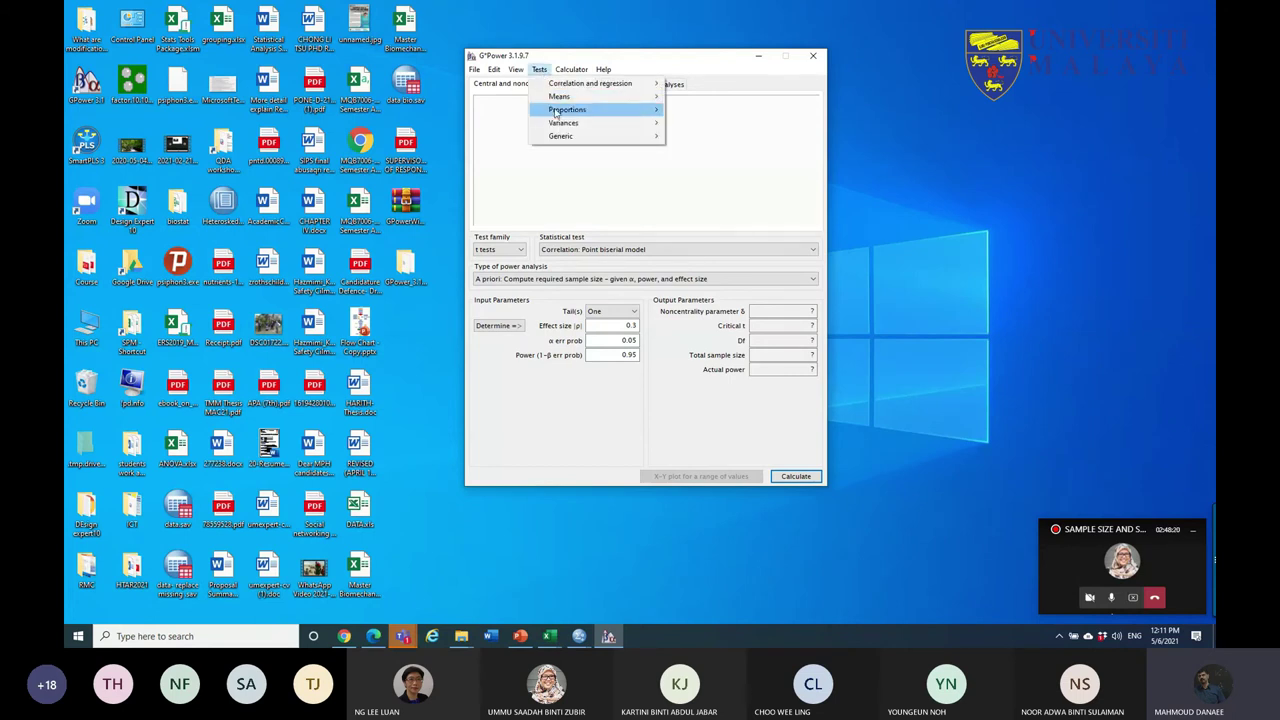
mouse_move(557, 139)
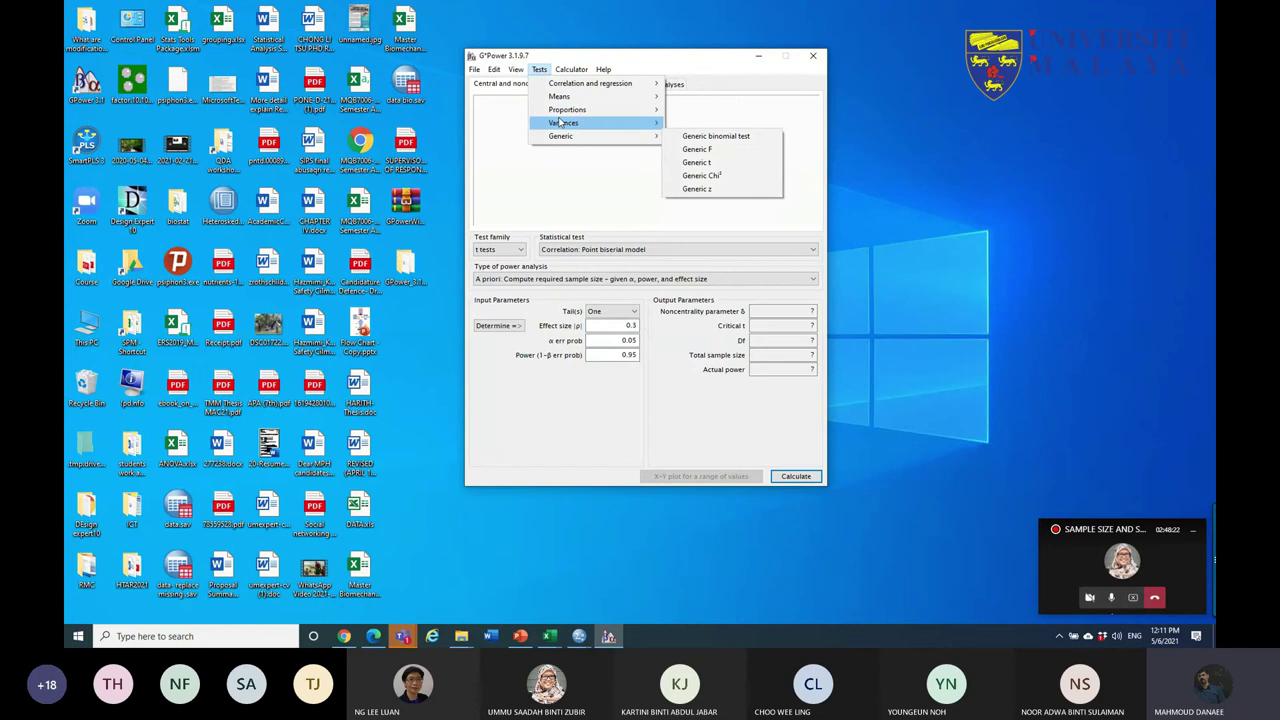
mouse_move(562, 86)
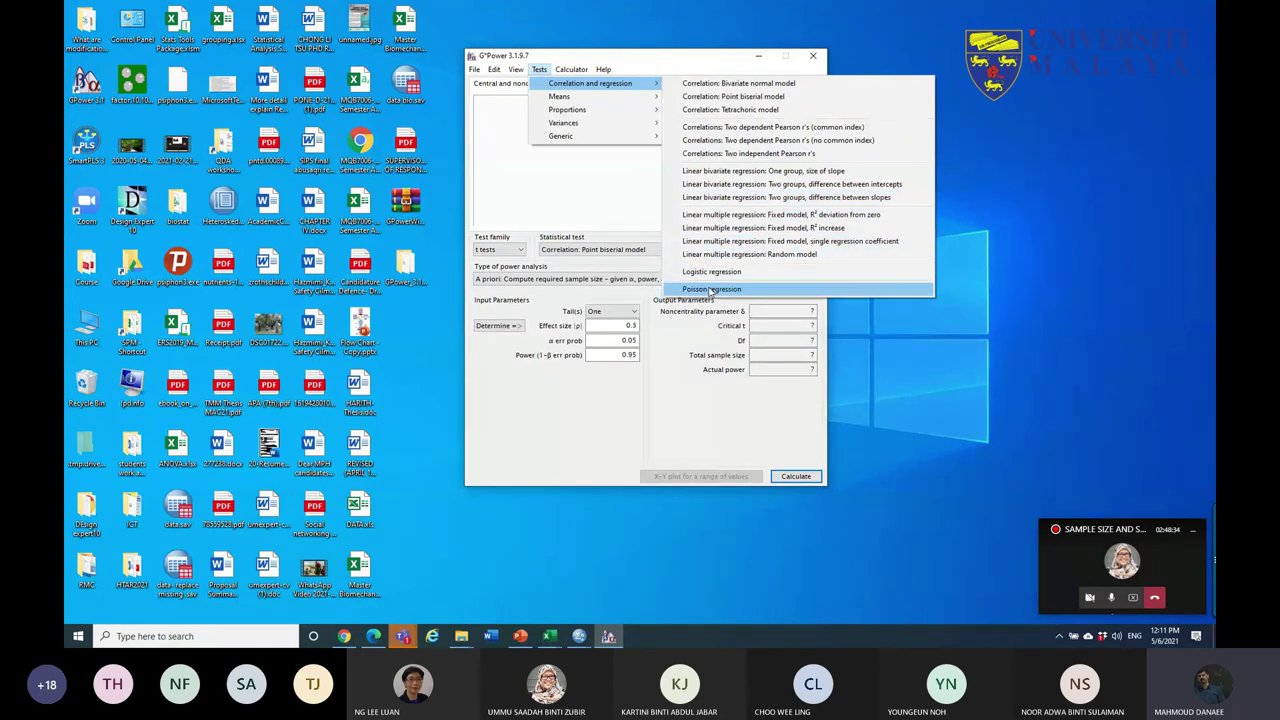
- Select the Means test Two dependent groups (matched pairs): Wilcoxon (non-parametric), and review the other available Means tests
mouse_move(603, 104)
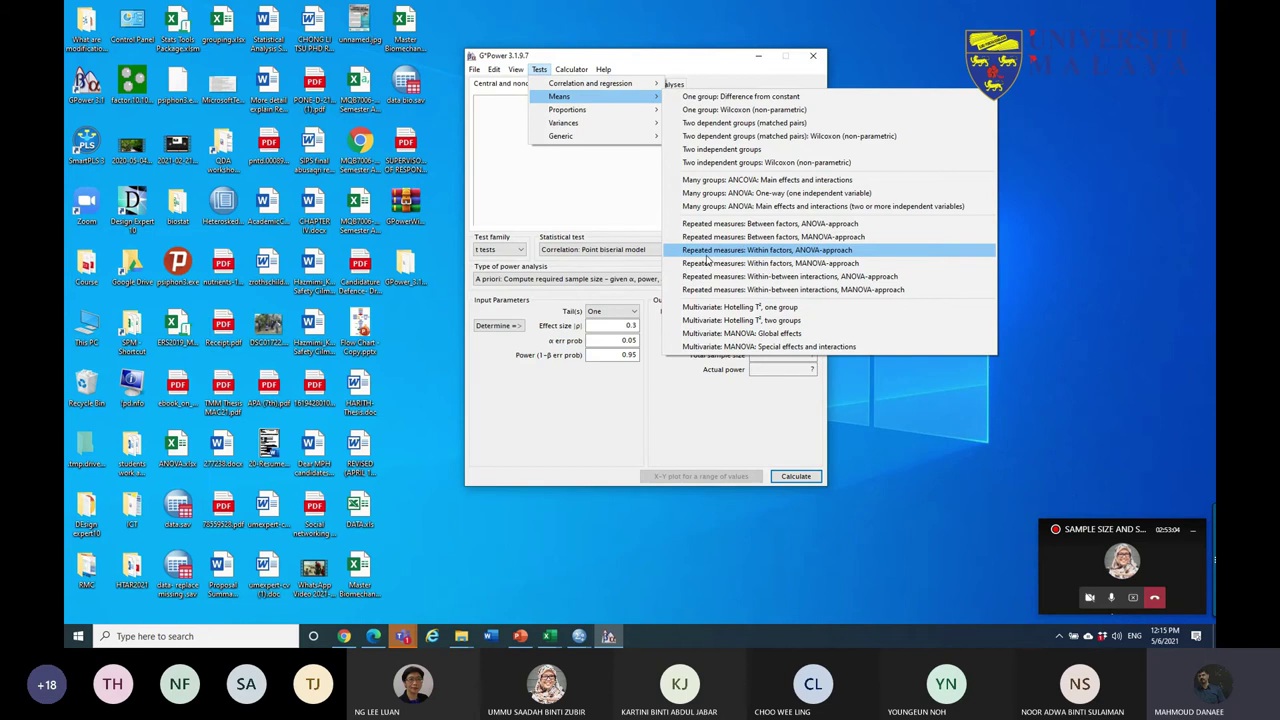
click(716, 139)
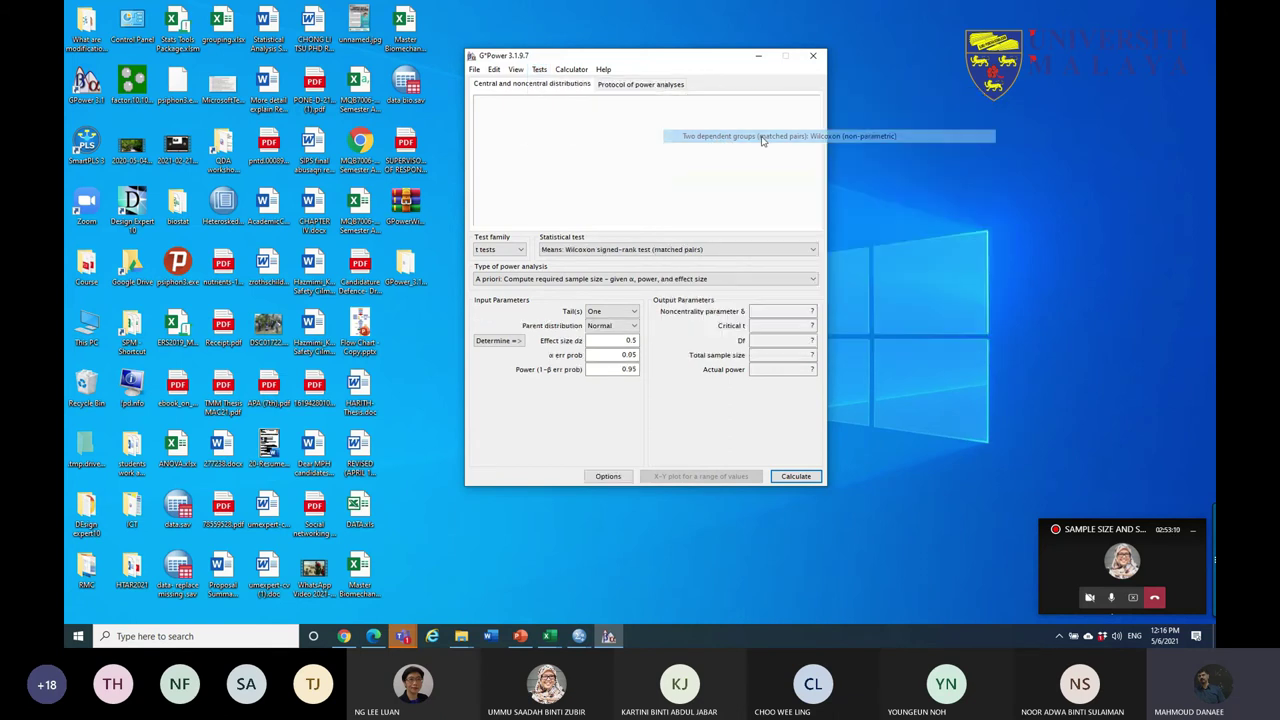
click(622, 341)
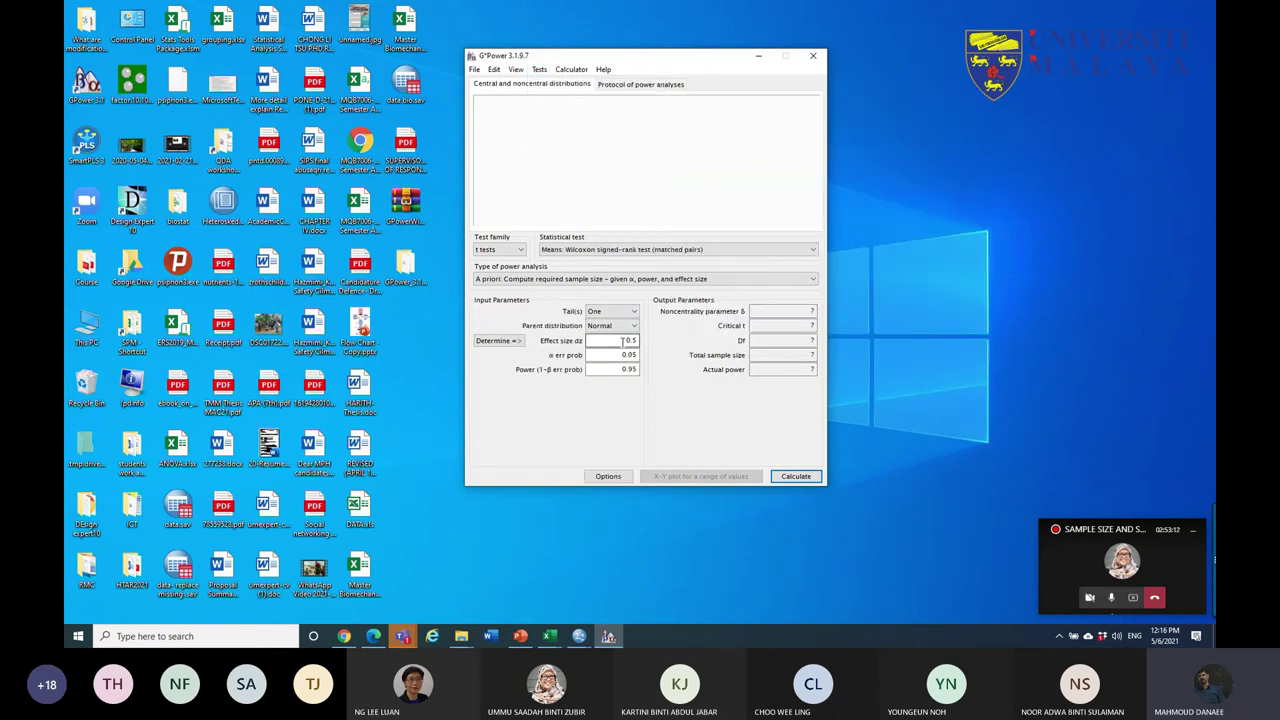
click(540, 71)
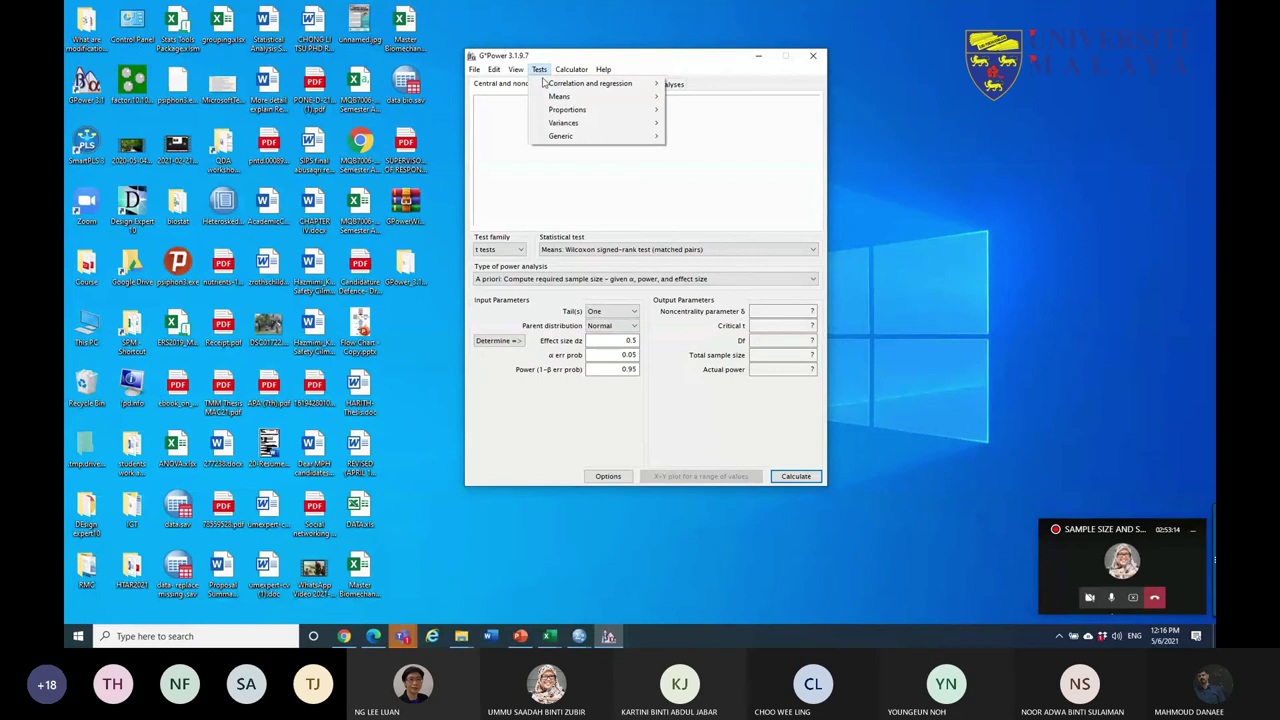
mouse_move(580, 96)
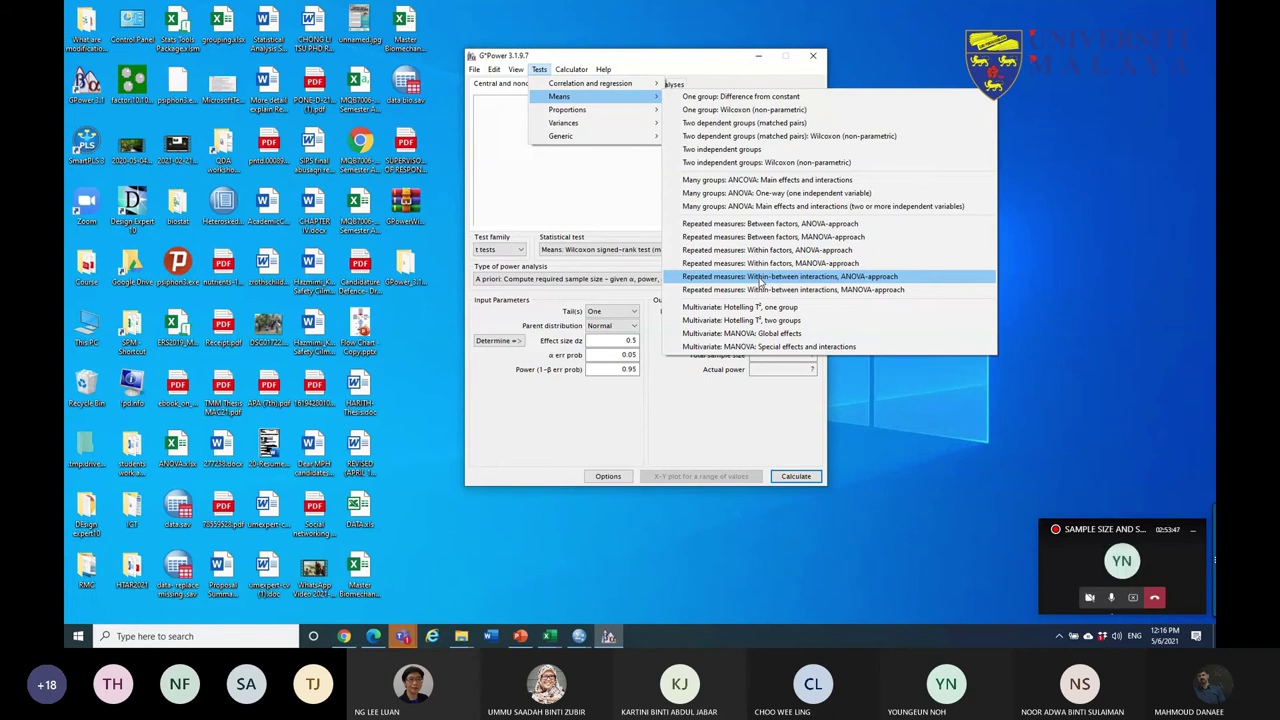
- Switch to Chrome and open the researchgate.net home feed in a new tab
click(343, 636)
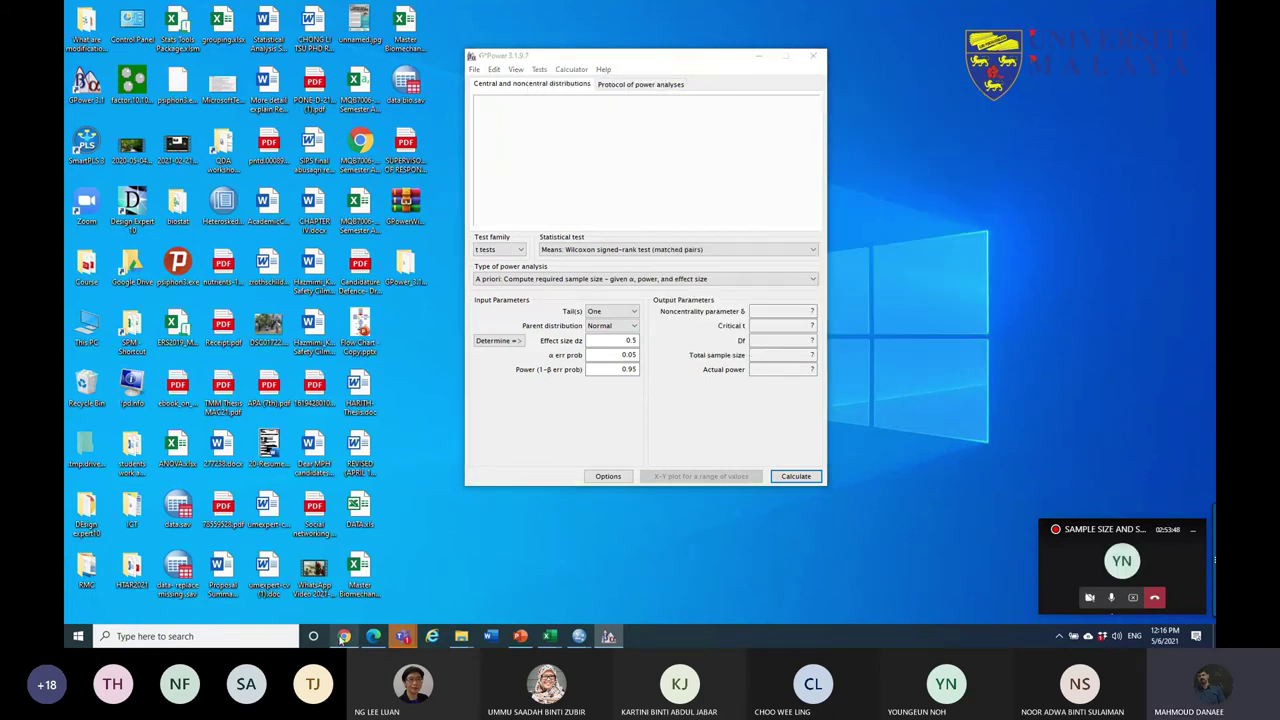
key(ctrl+t)
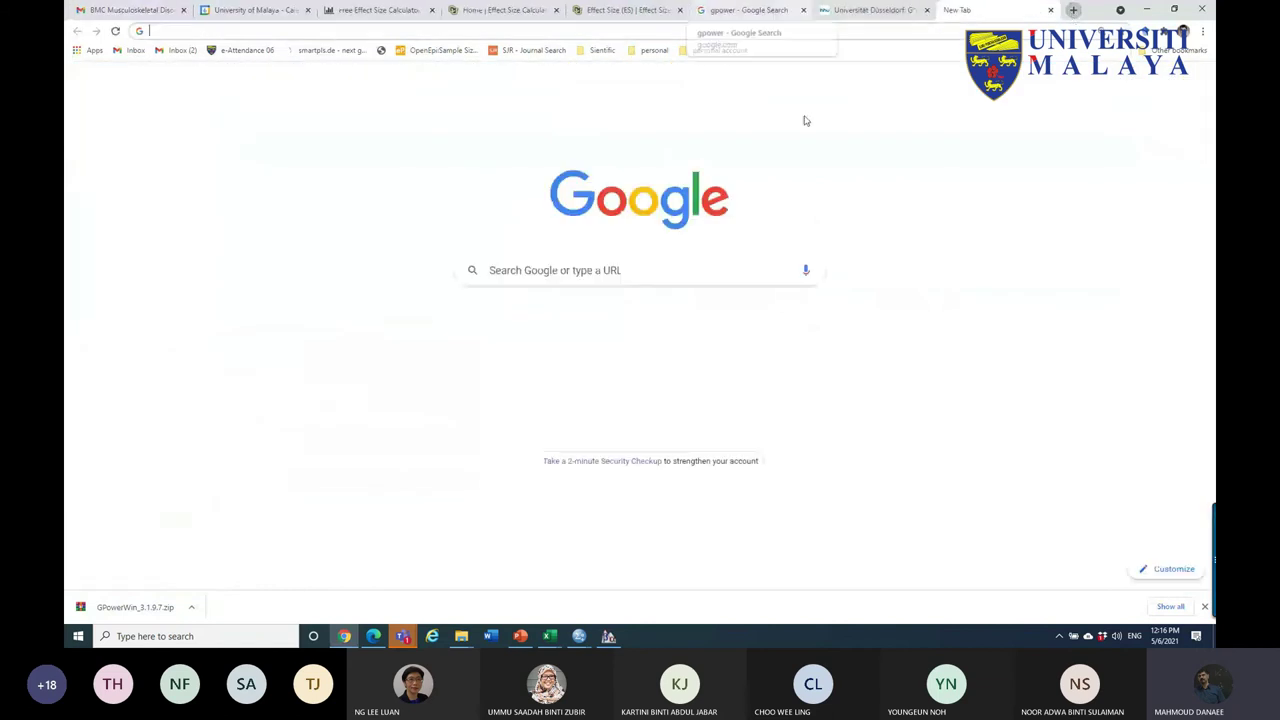
click(553, 257)
text(random numbers)
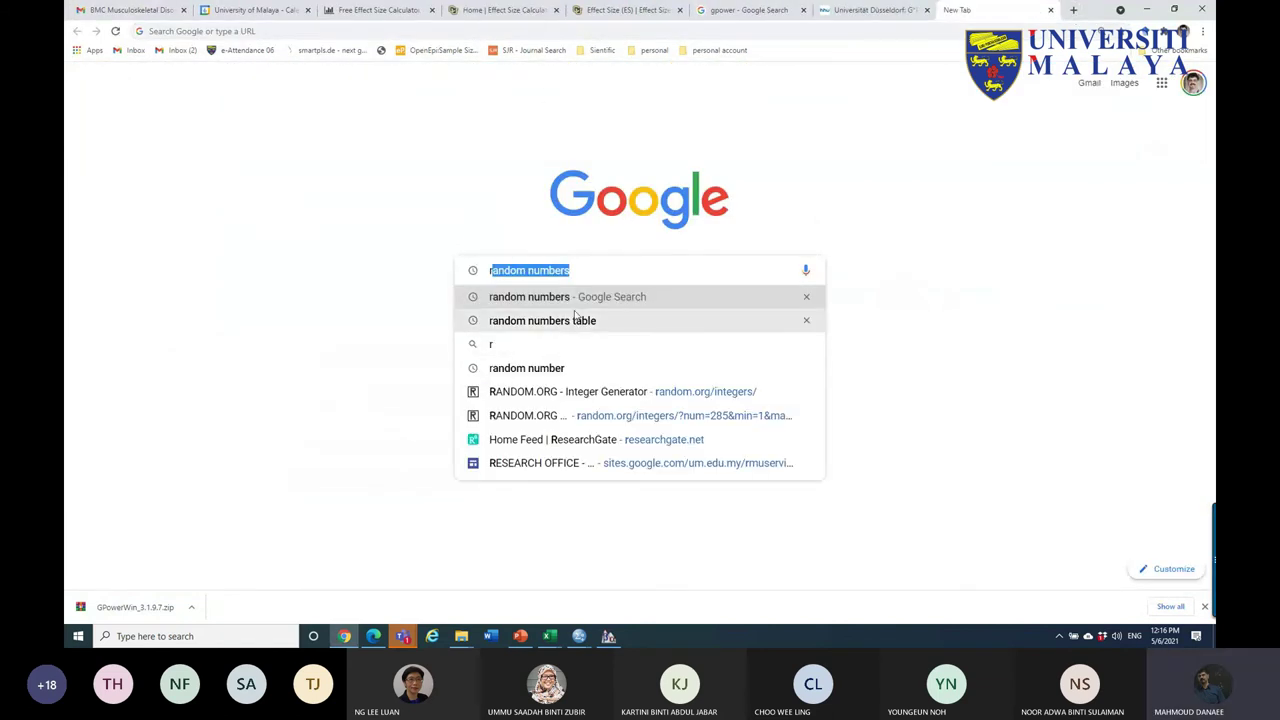
click(328, 50)
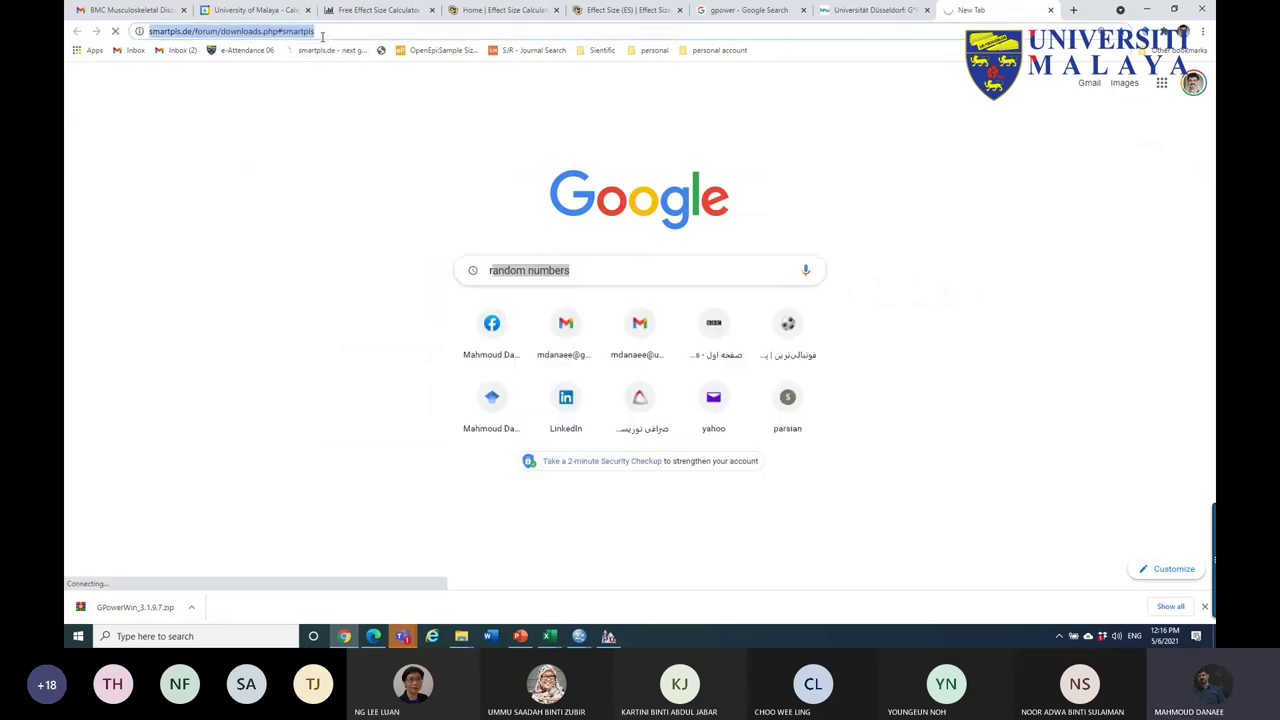
text(r)
key(Return)
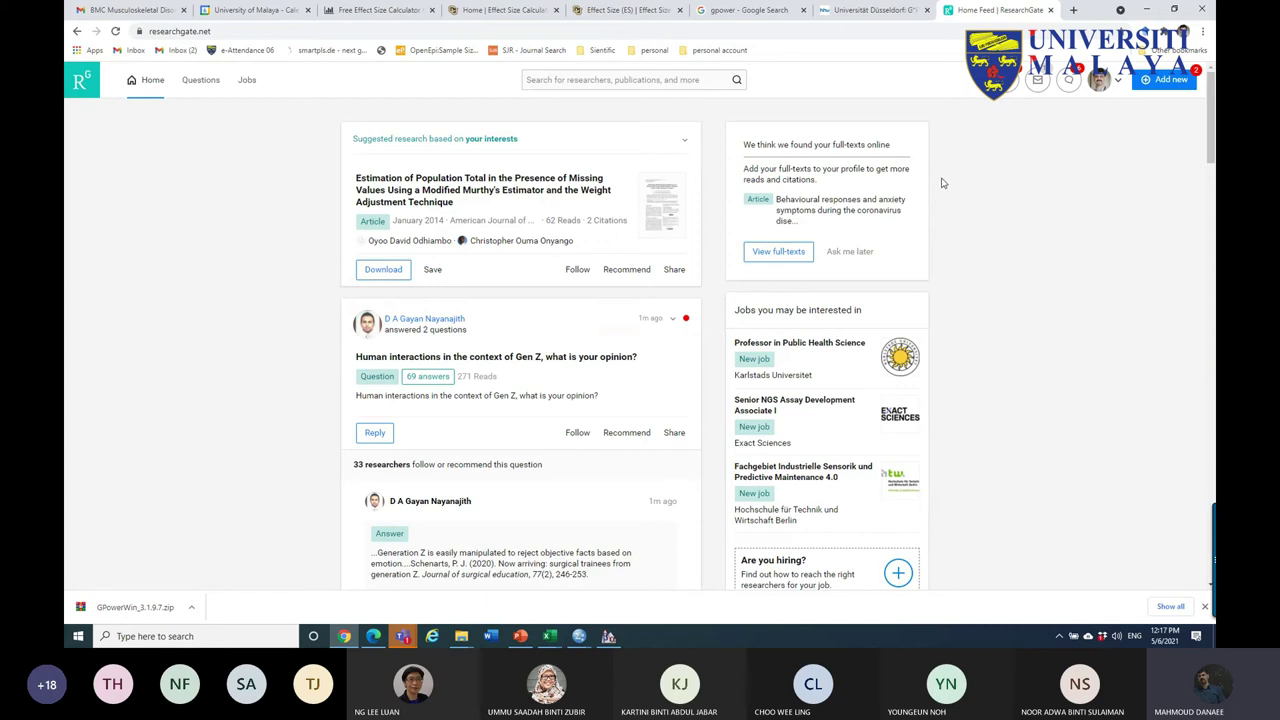
- Open ResearchGate's Questions section, view the blank form for asking a technical question, and cancel it
click(202, 81)
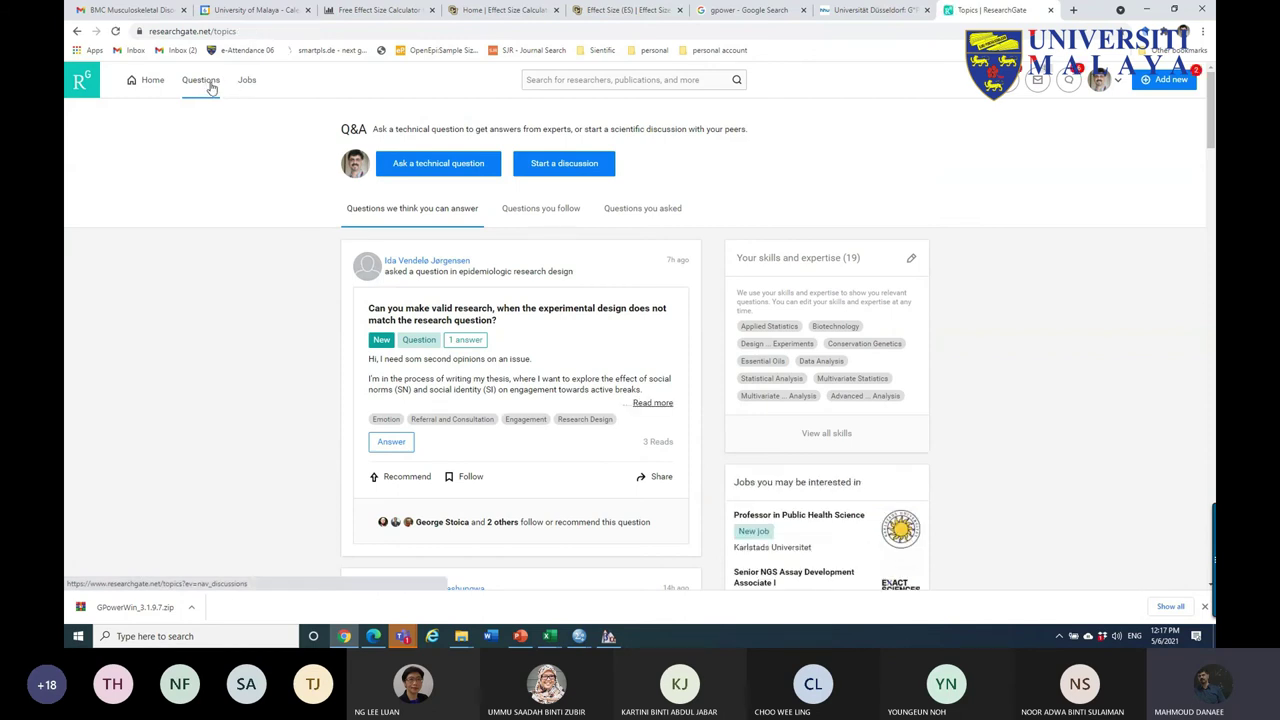
click(432, 165)
click(498, 213)
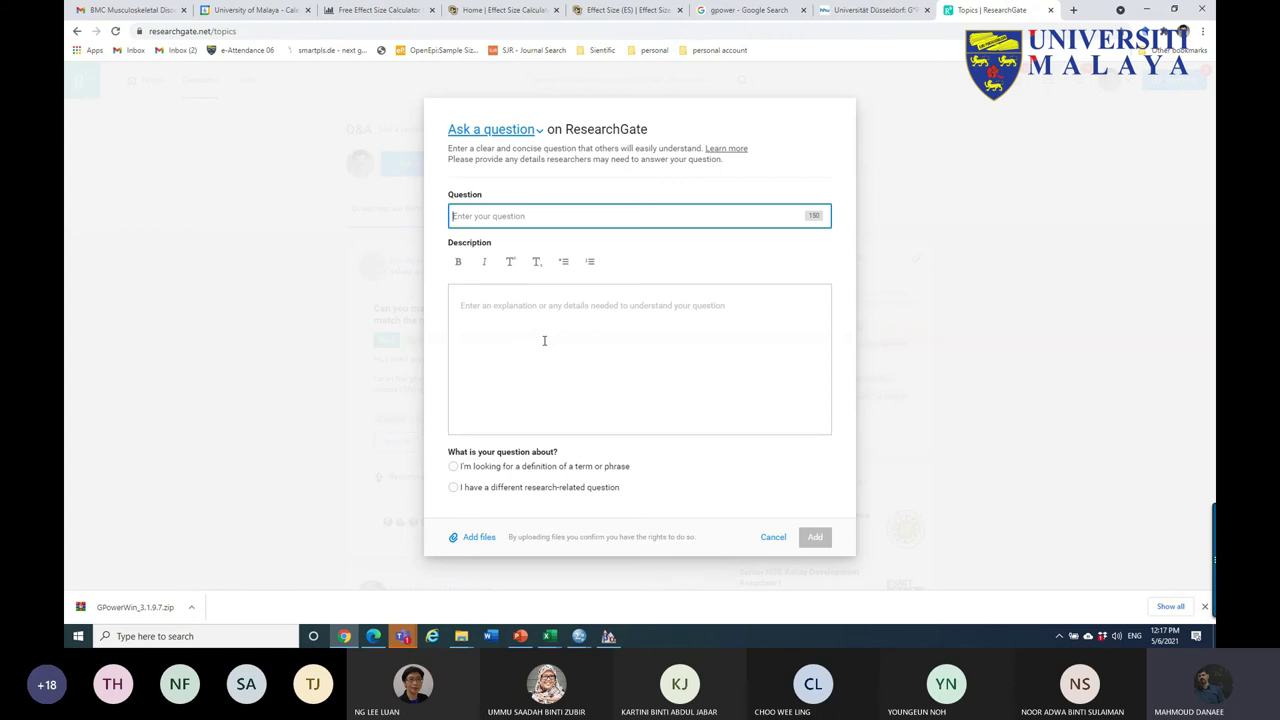
click(1051, 260)
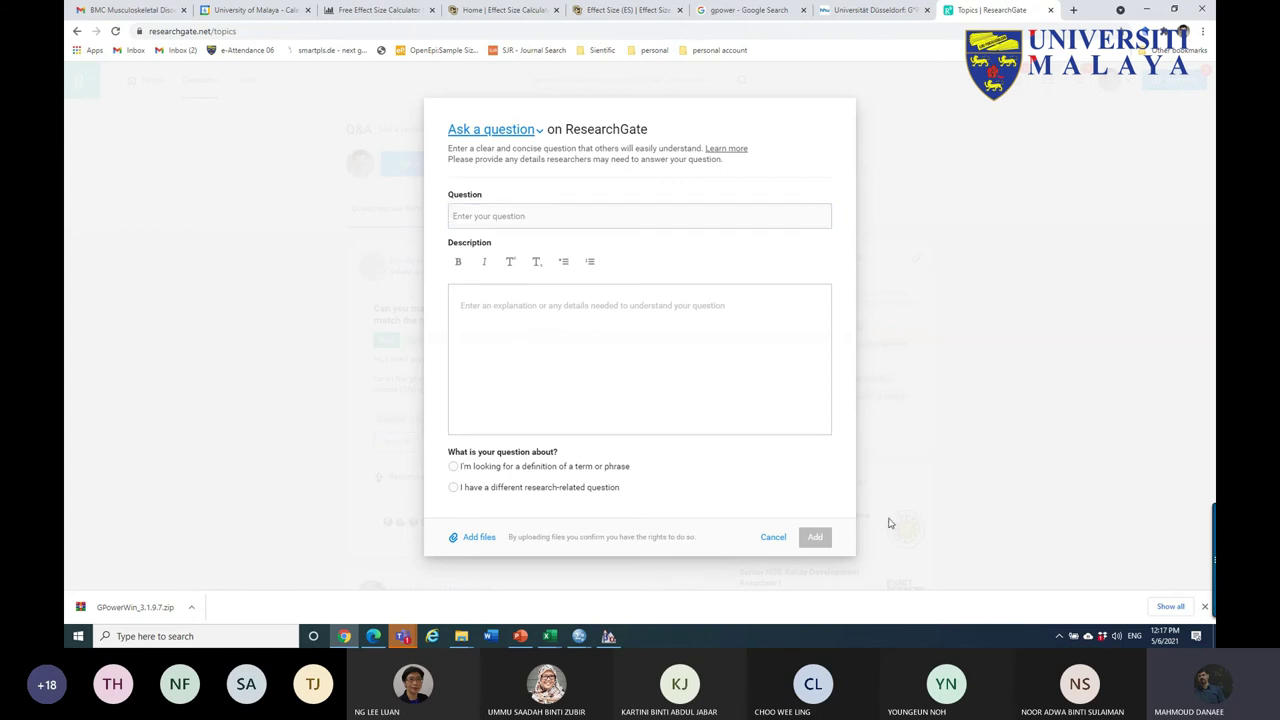
click(771, 538)
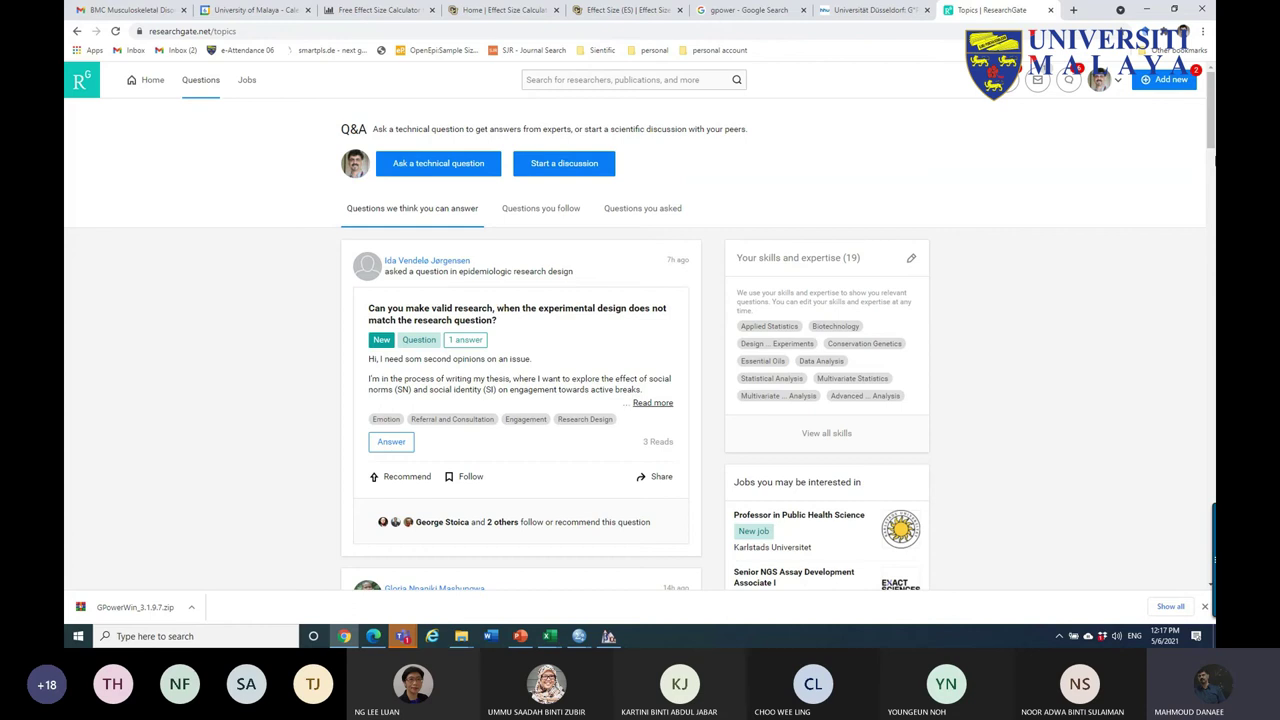
- Look through the suggested questions and open the thread "Lower Type I error risk in MANOVA compared with ANOVA - why is it the case?"
scroll(780, 263, down, 3)
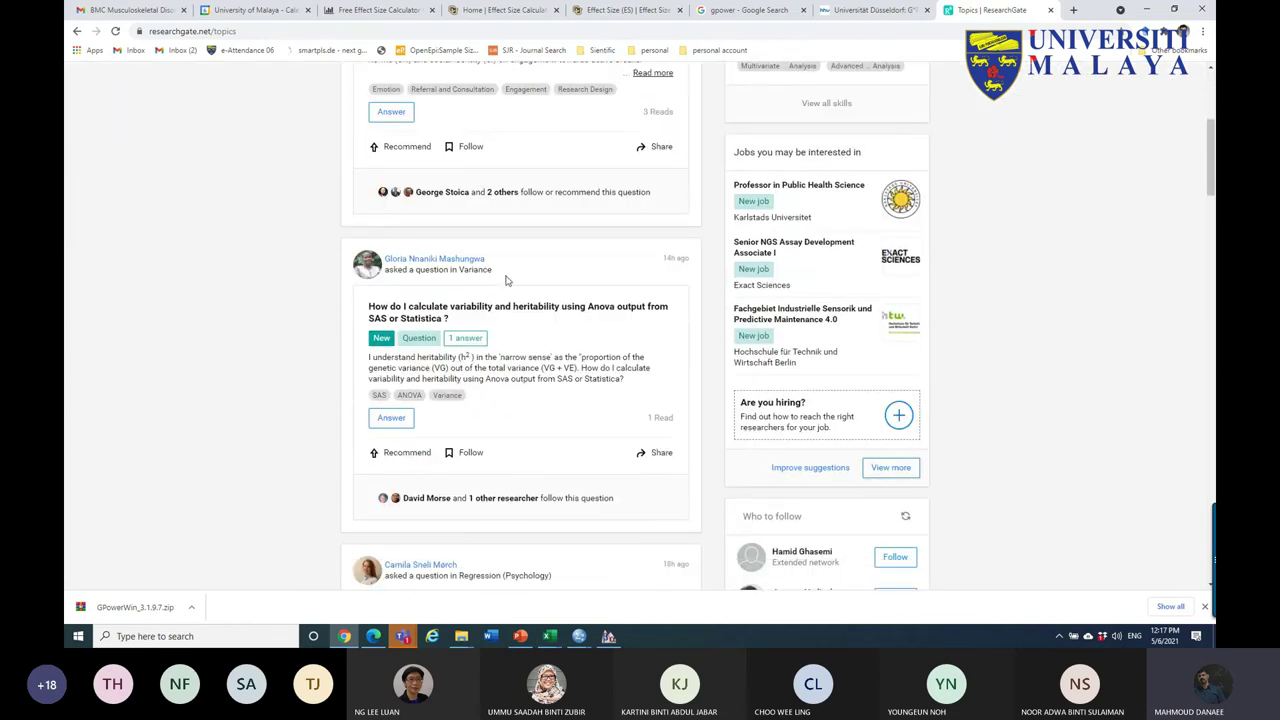
scroll(505, 281, down, 1)
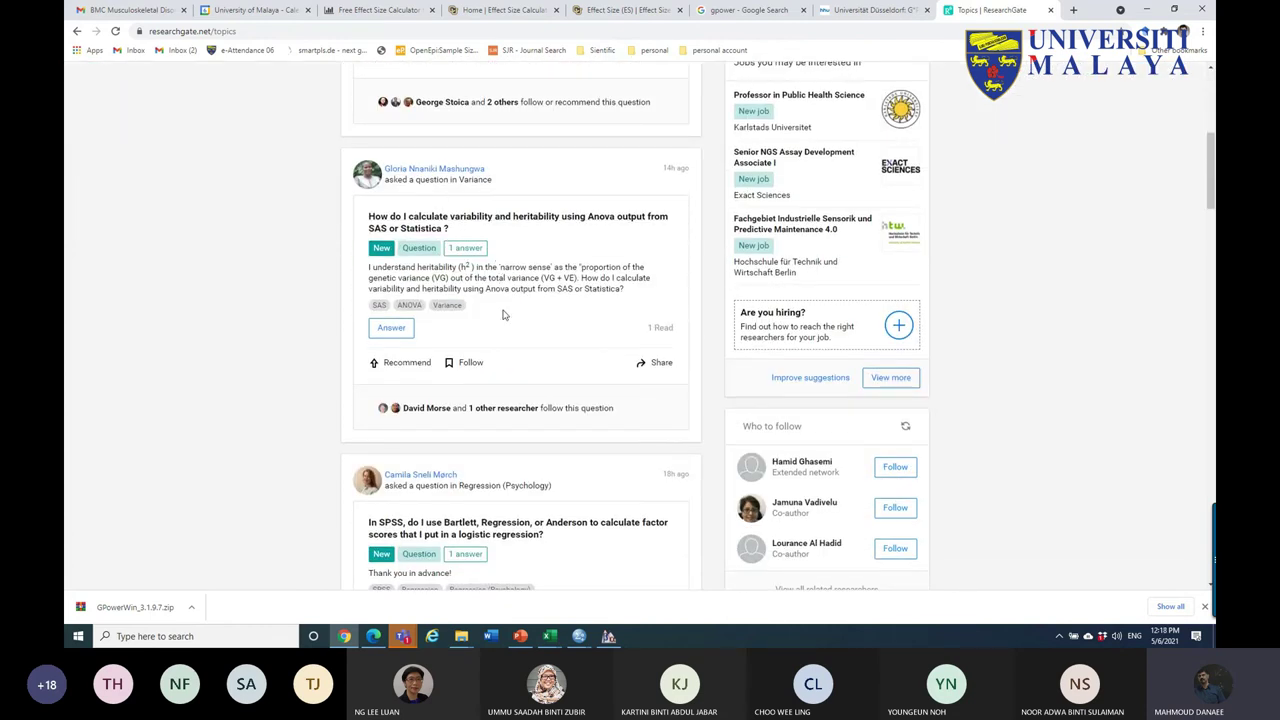
drag(664, 175, 685, 170)
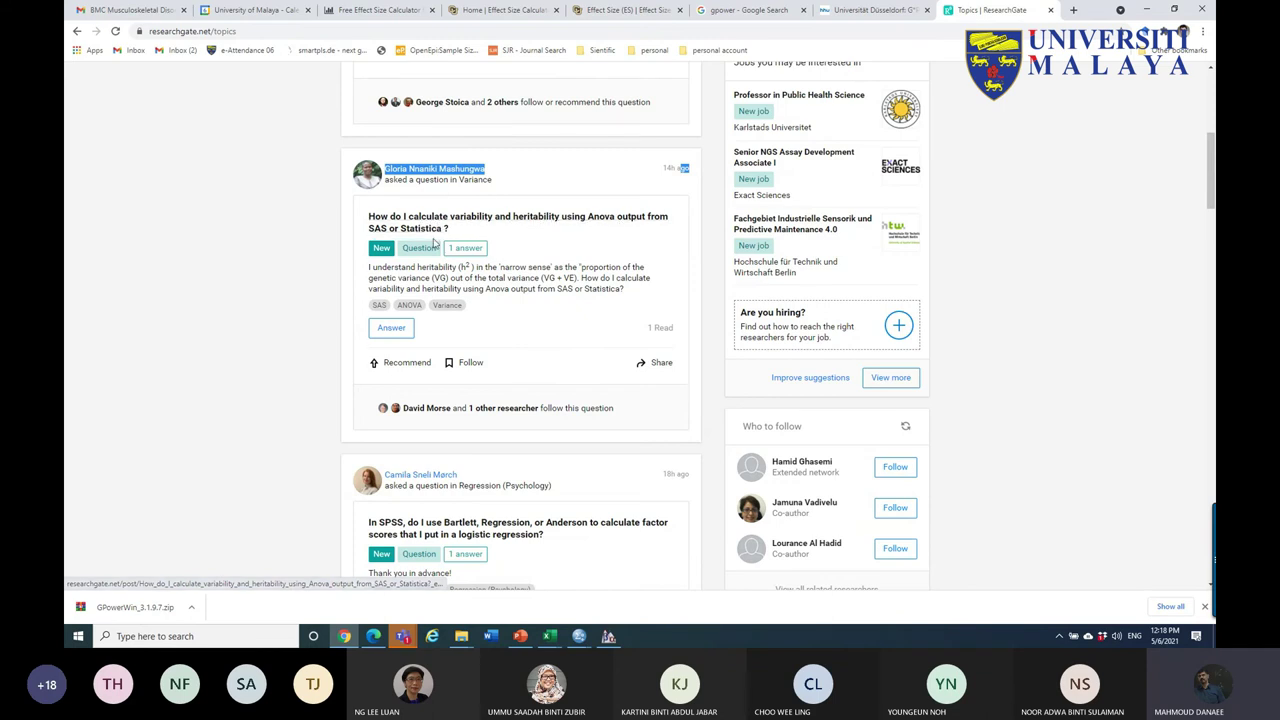
scroll(478, 258, down, 3)
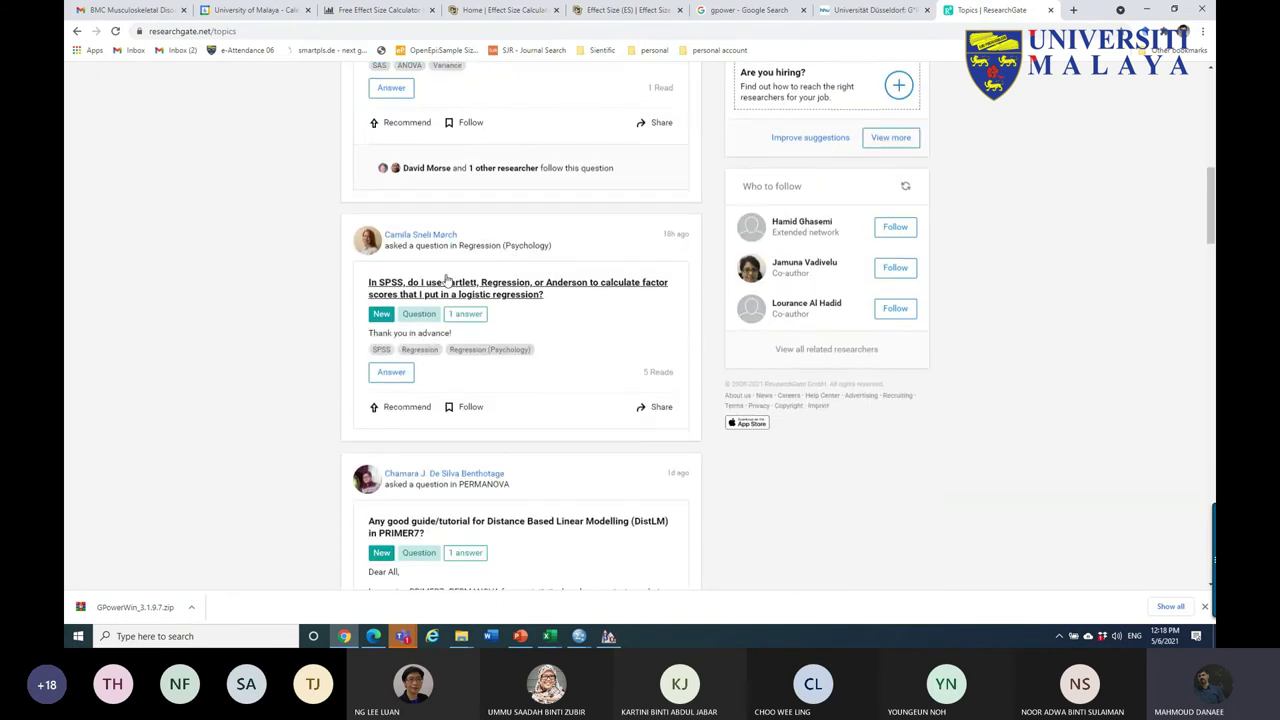
scroll(437, 220, down, 1)
scroll(437, 220, down, 2)
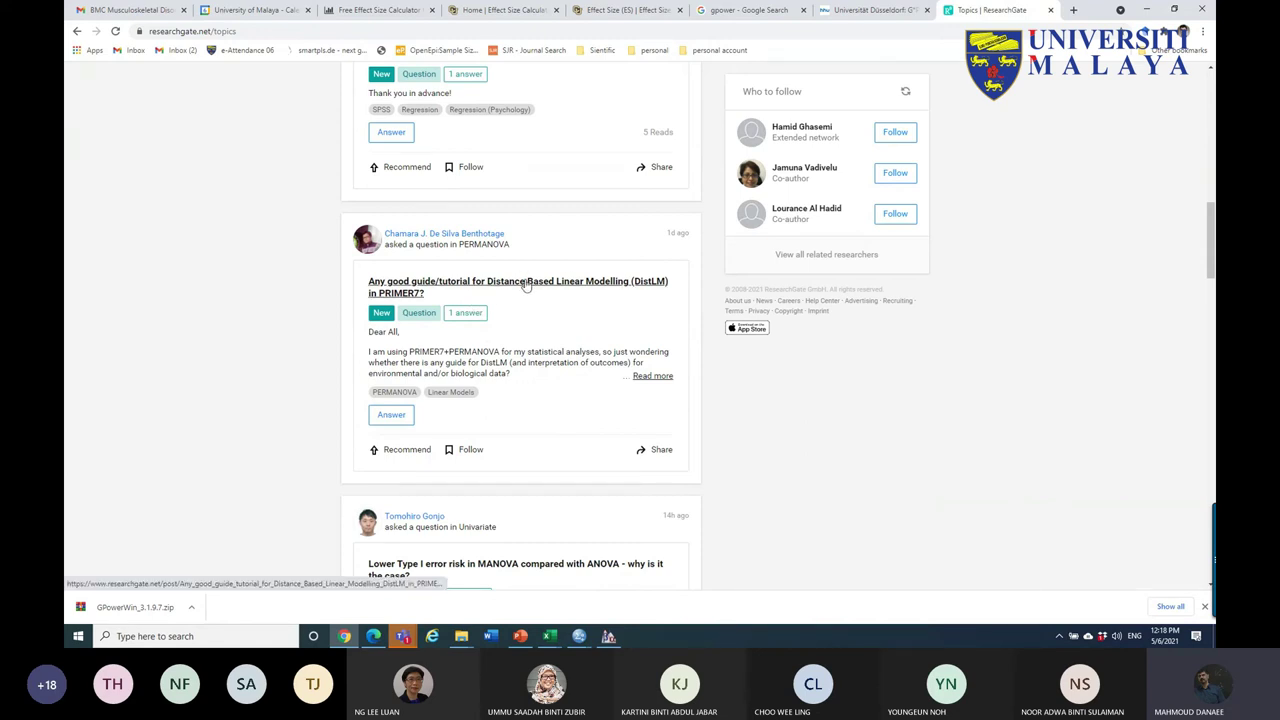
scroll(540, 237, down, 2)
scroll(540, 237, down, 2)
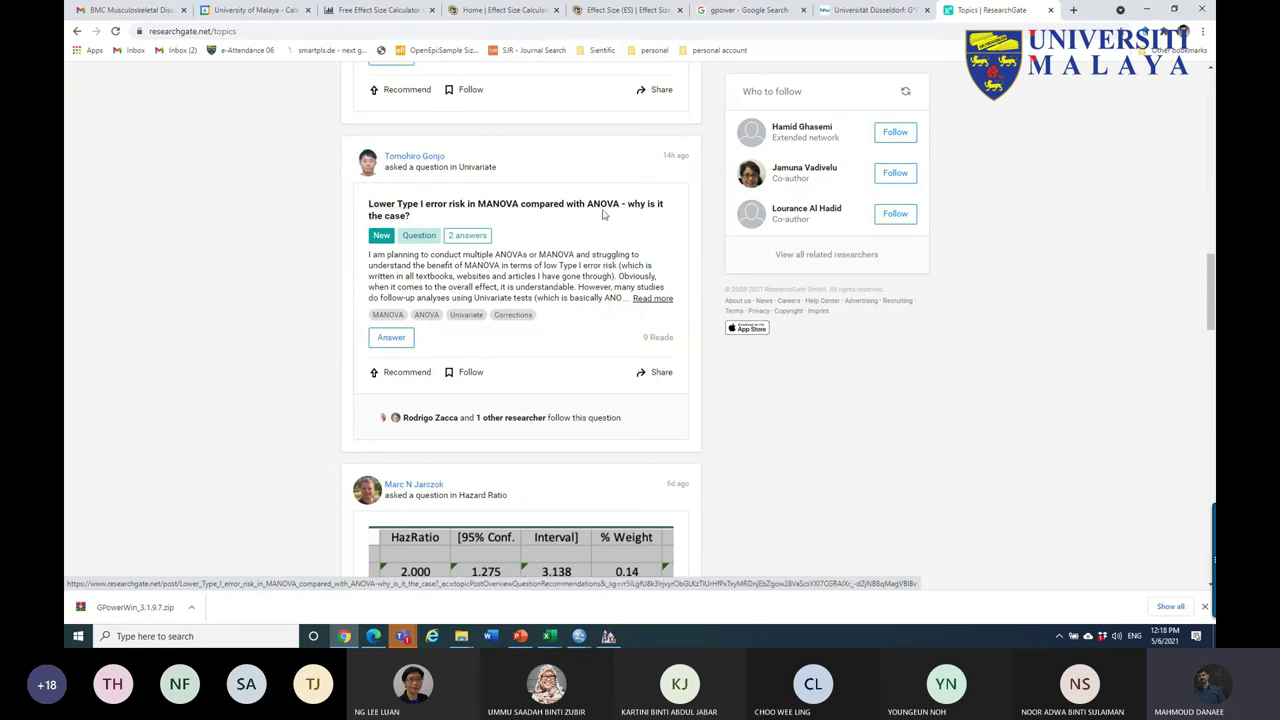
click(489, 207)
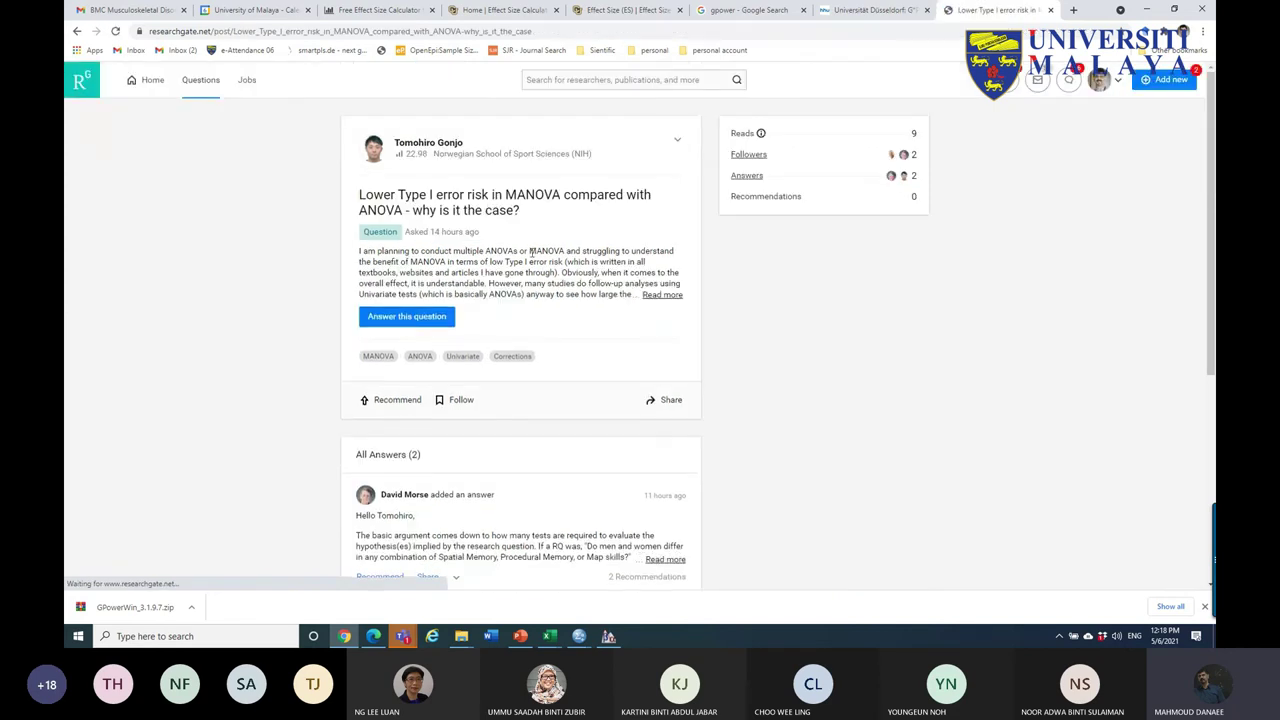
scroll(535, 264, down, 1)
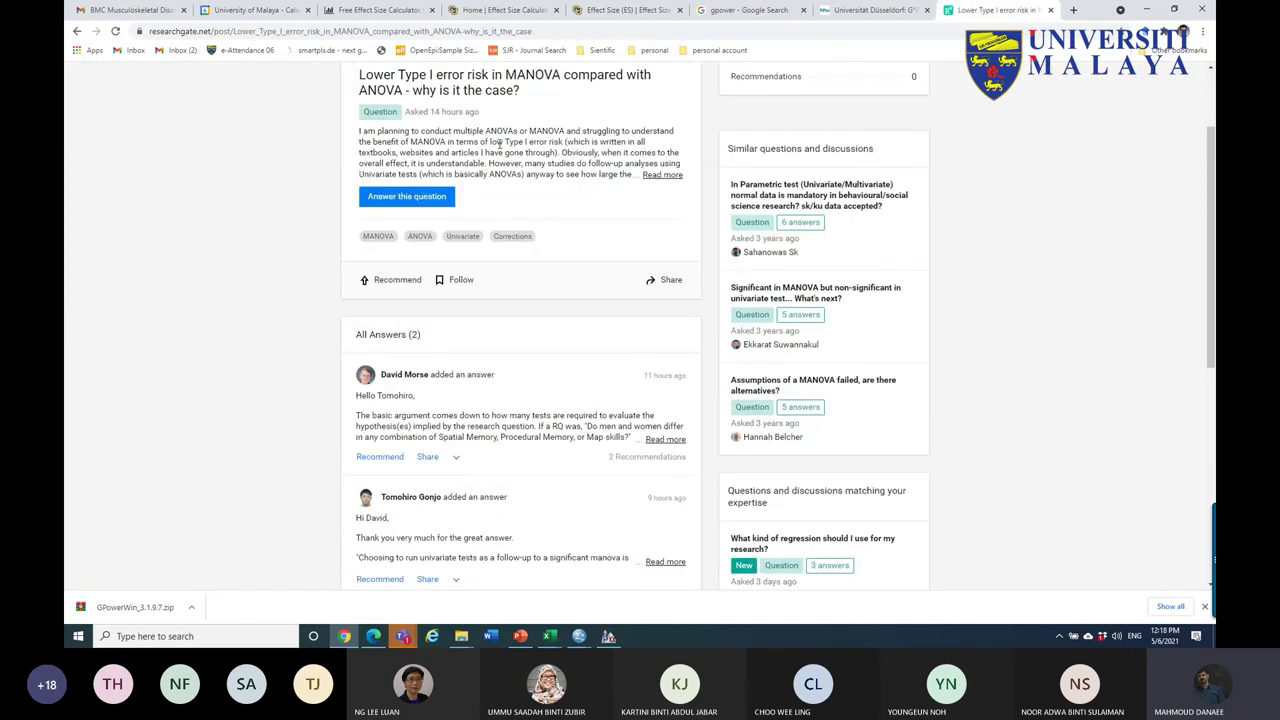
- Expand and read the full question and both answers in the MANOVA versus ANOVA Type I error thread
click(660, 175)
scroll(522, 170, down, 2)
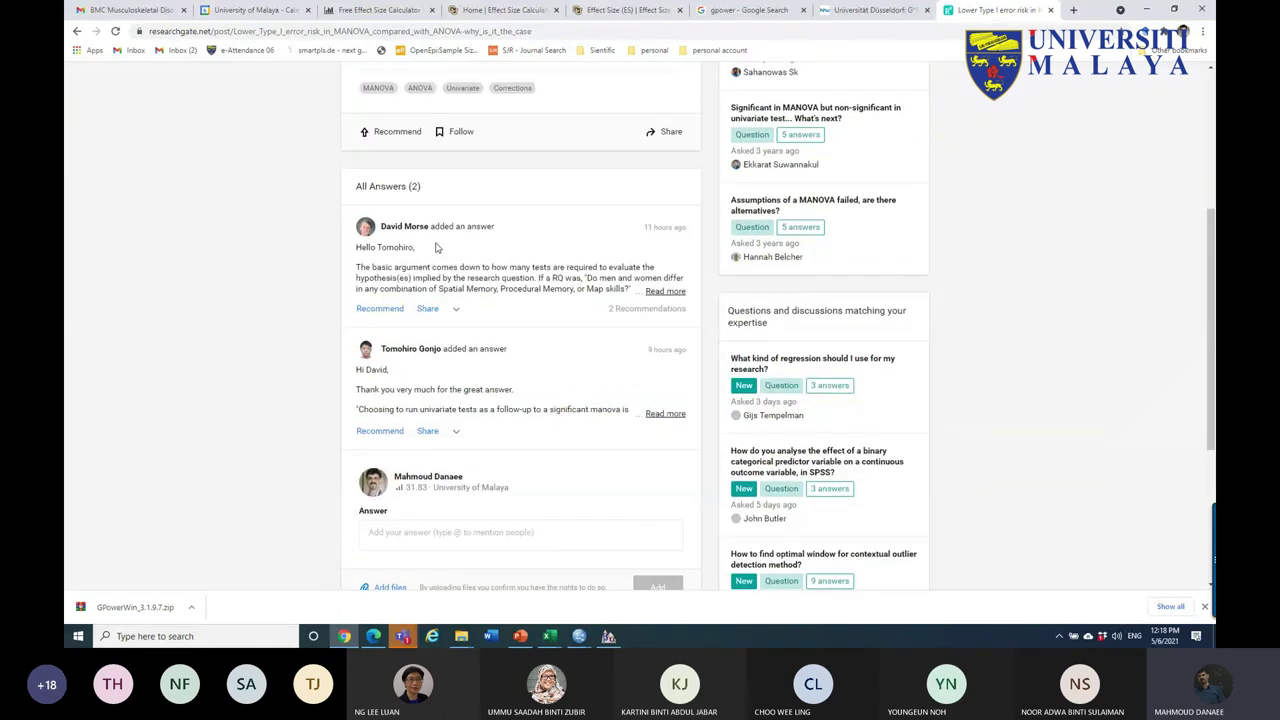
drag(390, 270, 629, 277)
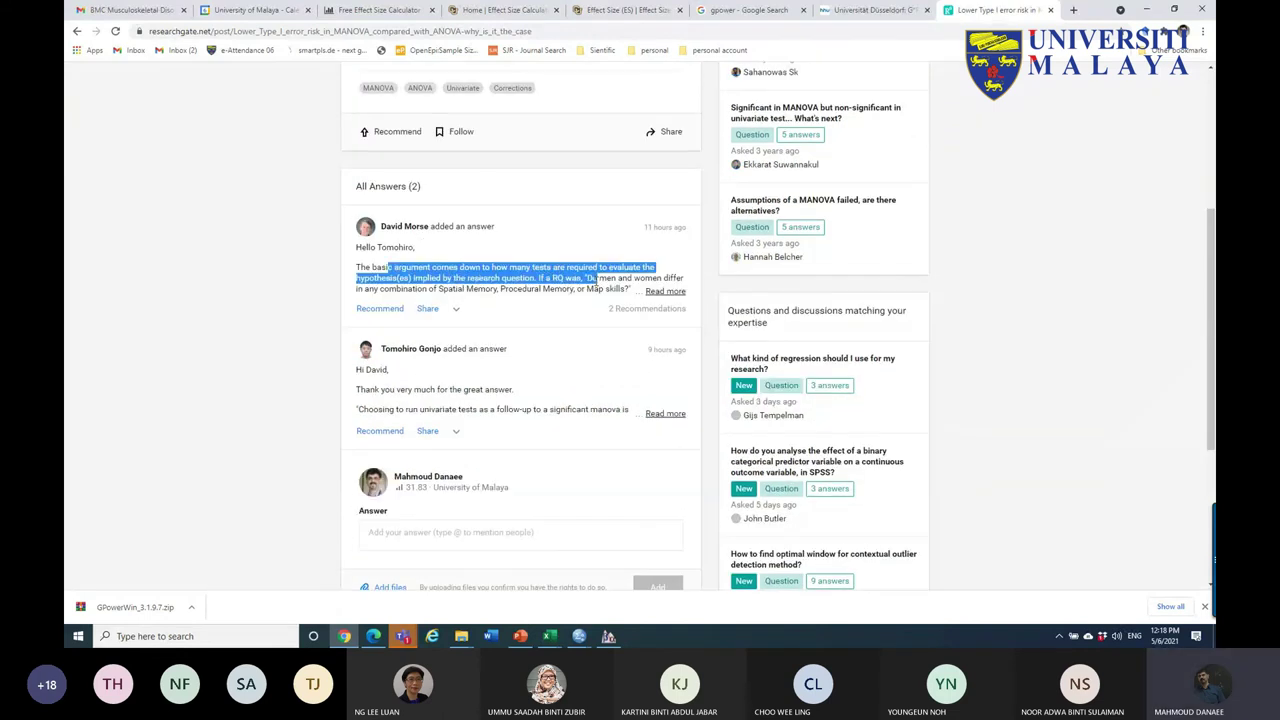
click(665, 291)
scroll(539, 334, down, 3)
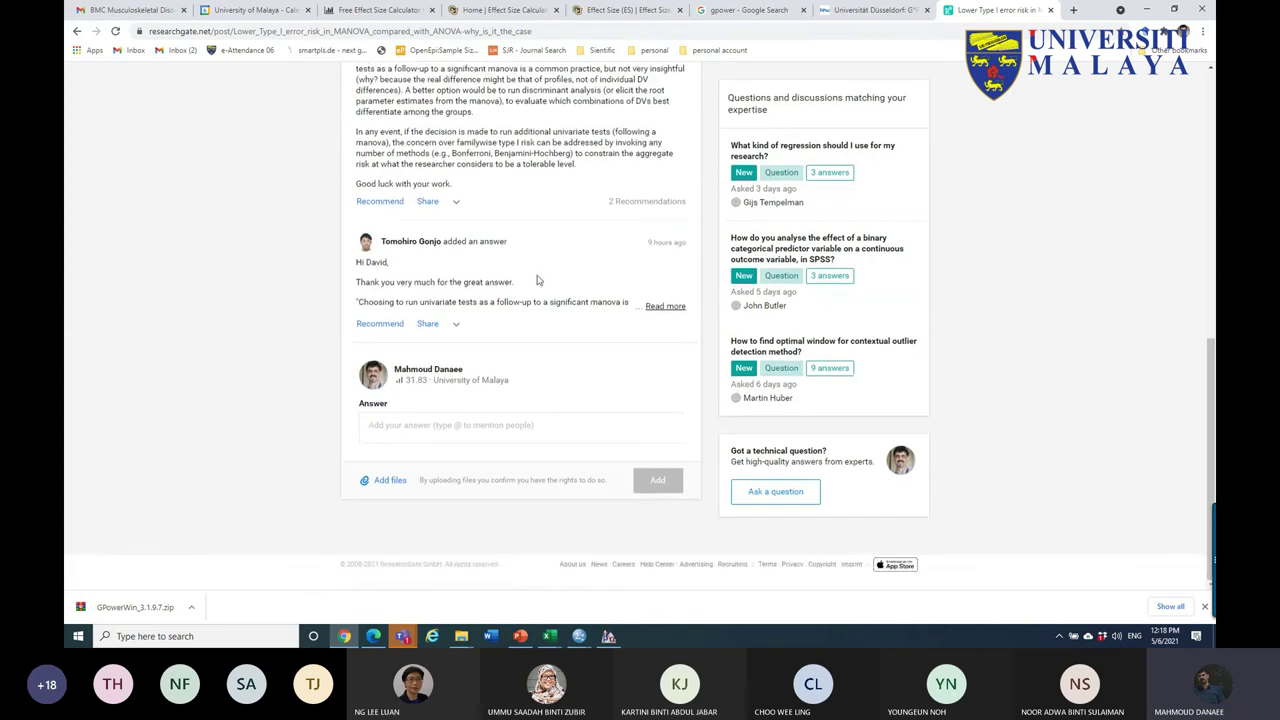
click(664, 306)
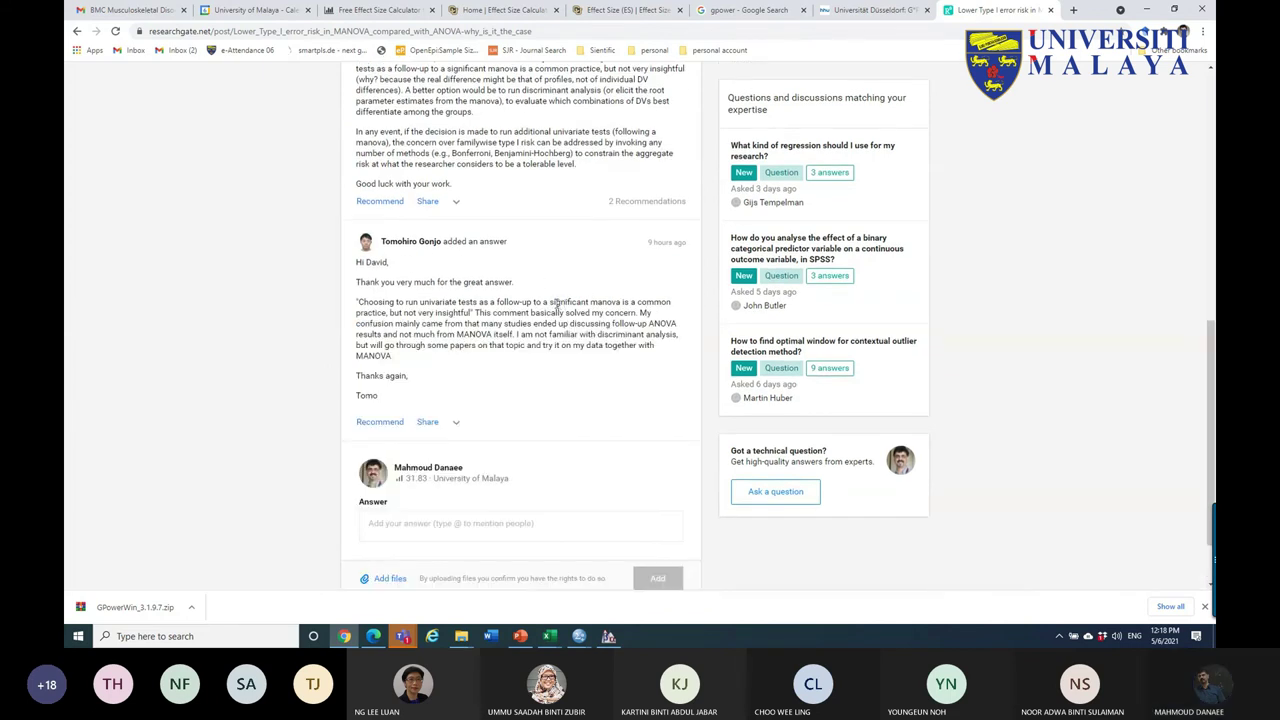
scroll(660, 255, up, 1)
scroll(620, 217, up, 4)
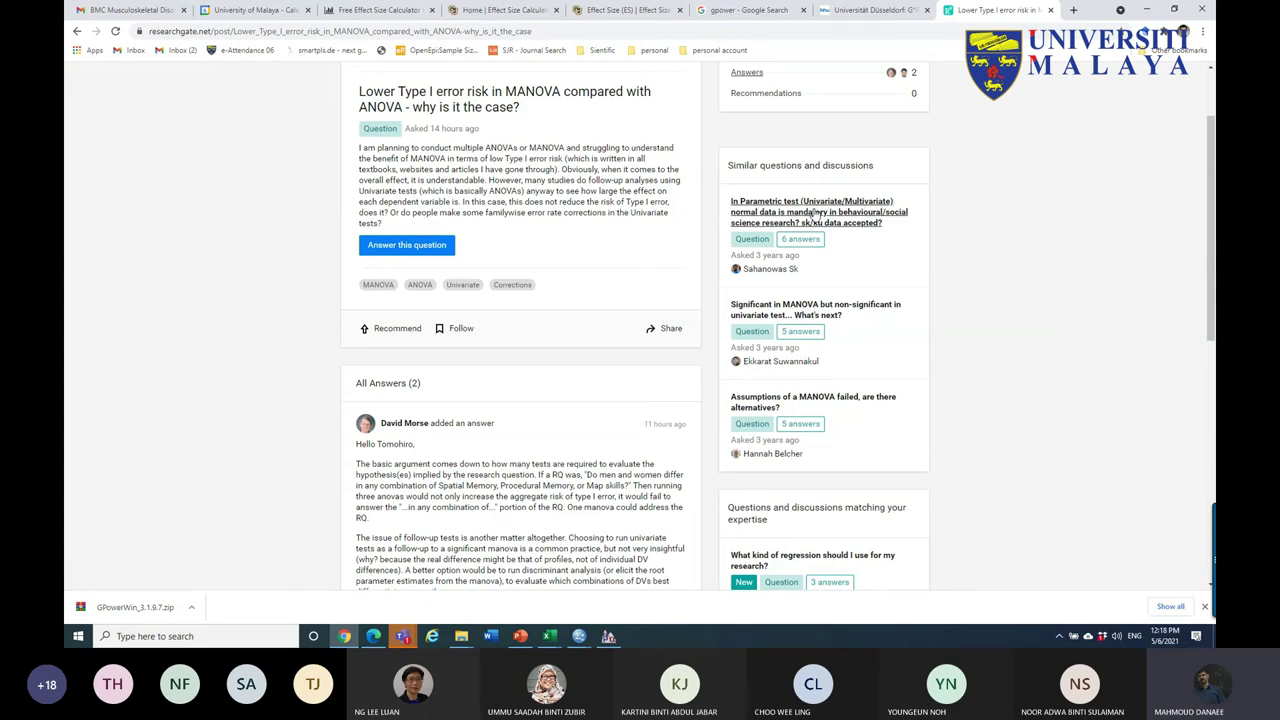
scroll(702, 213, up, 1)
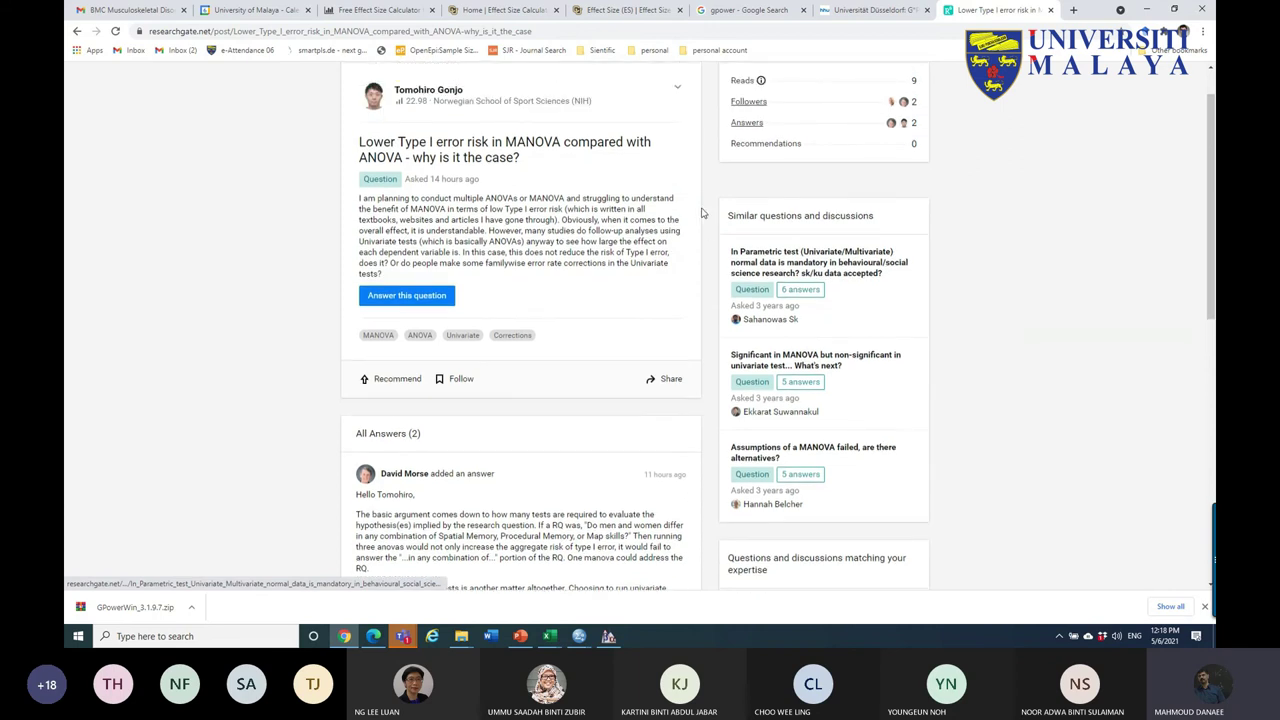
- Open the account owner's ResearchGate profile and review its introduction, disciplines, skills and stats overview
scroll(702, 213, up, 1)
click(1100, 80)
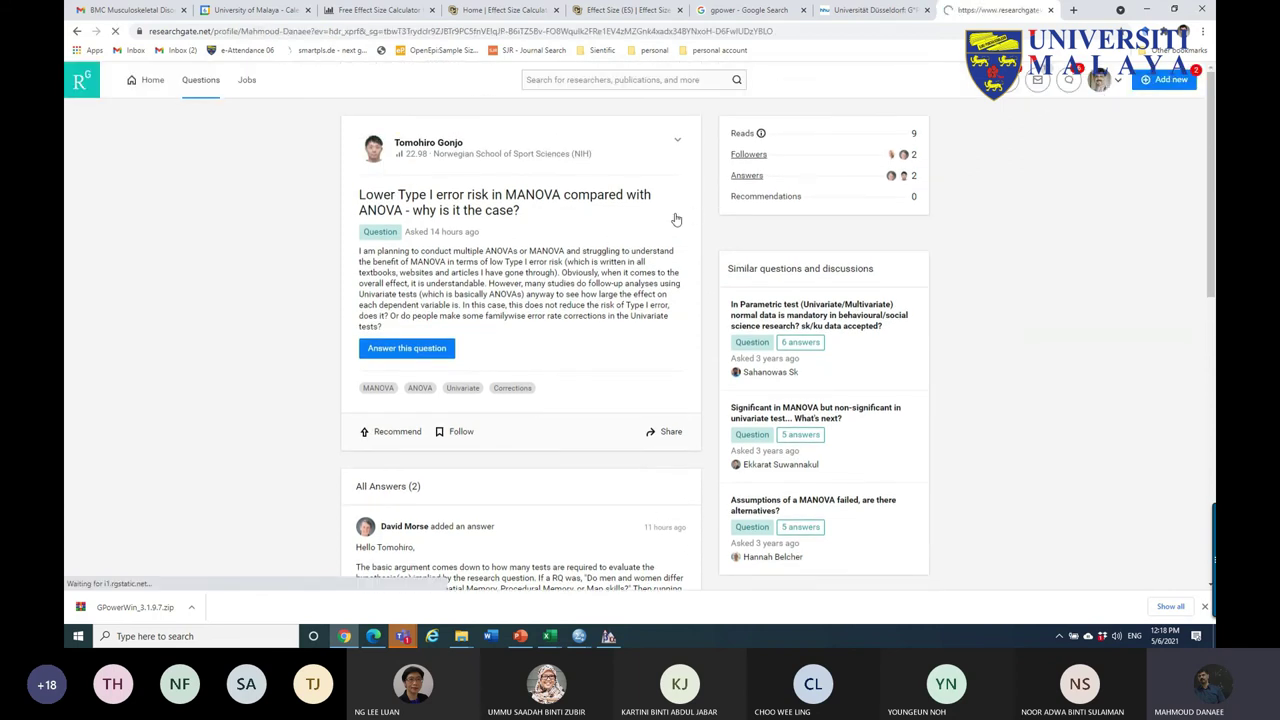
scroll(594, 277, down, 3)
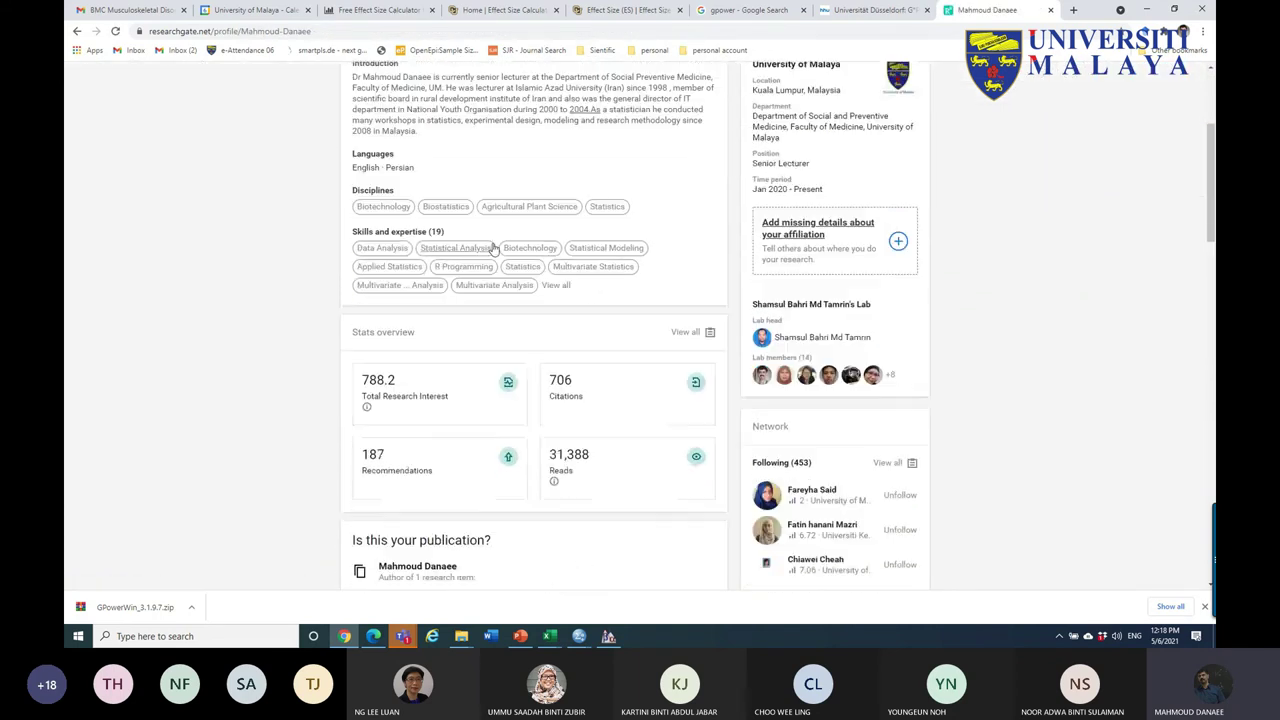
scroll(495, 252, down, 3)
scroll(436, 167, up, 3)
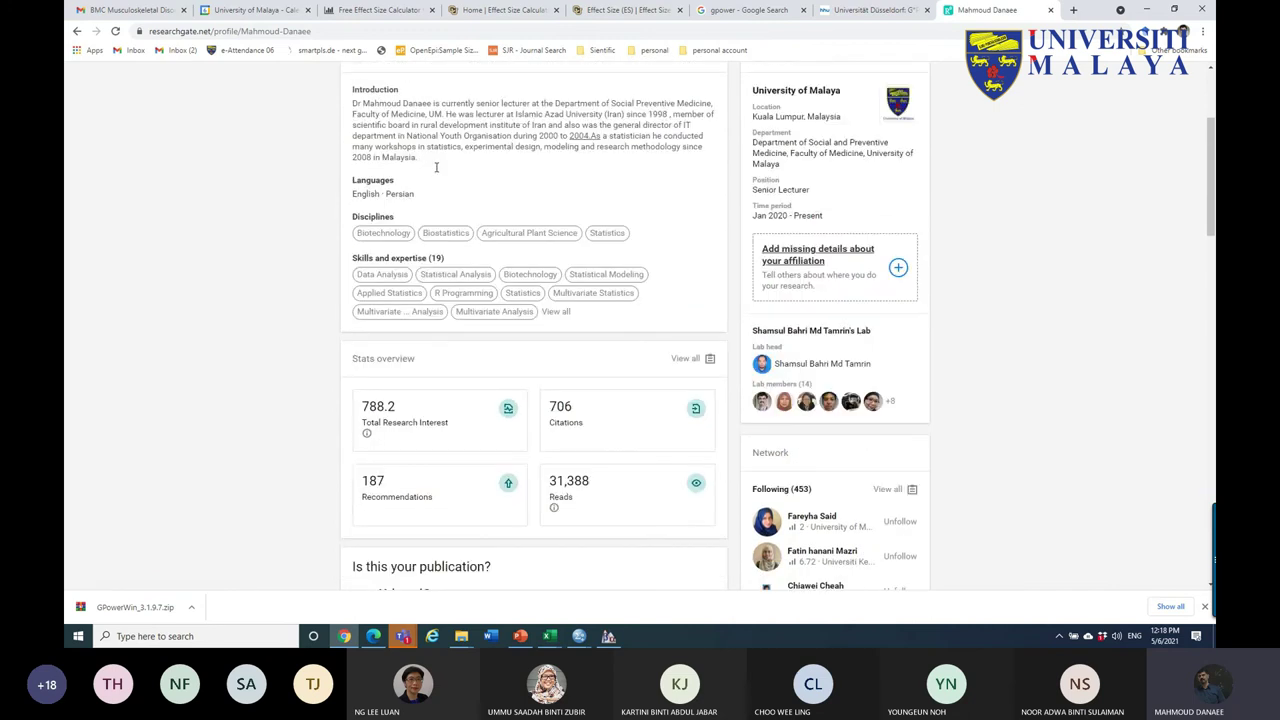
scroll(436, 167, up, 1)
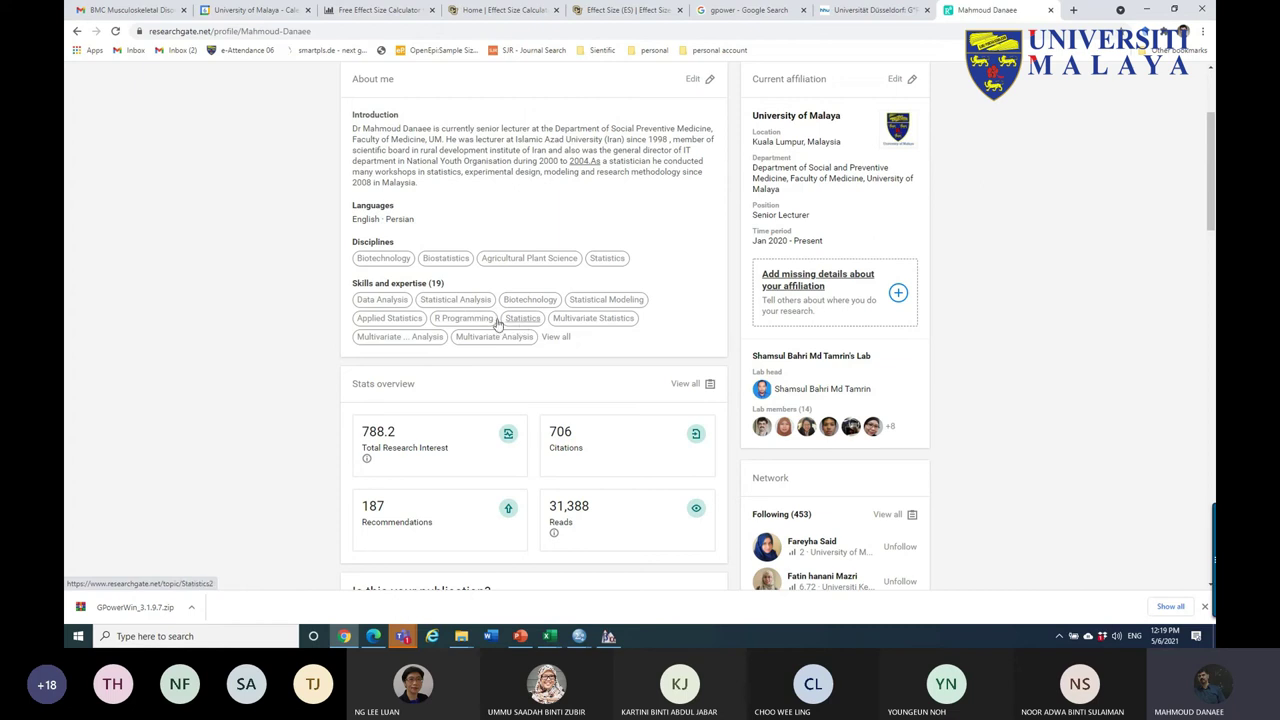
scroll(530, 262, up, 2)
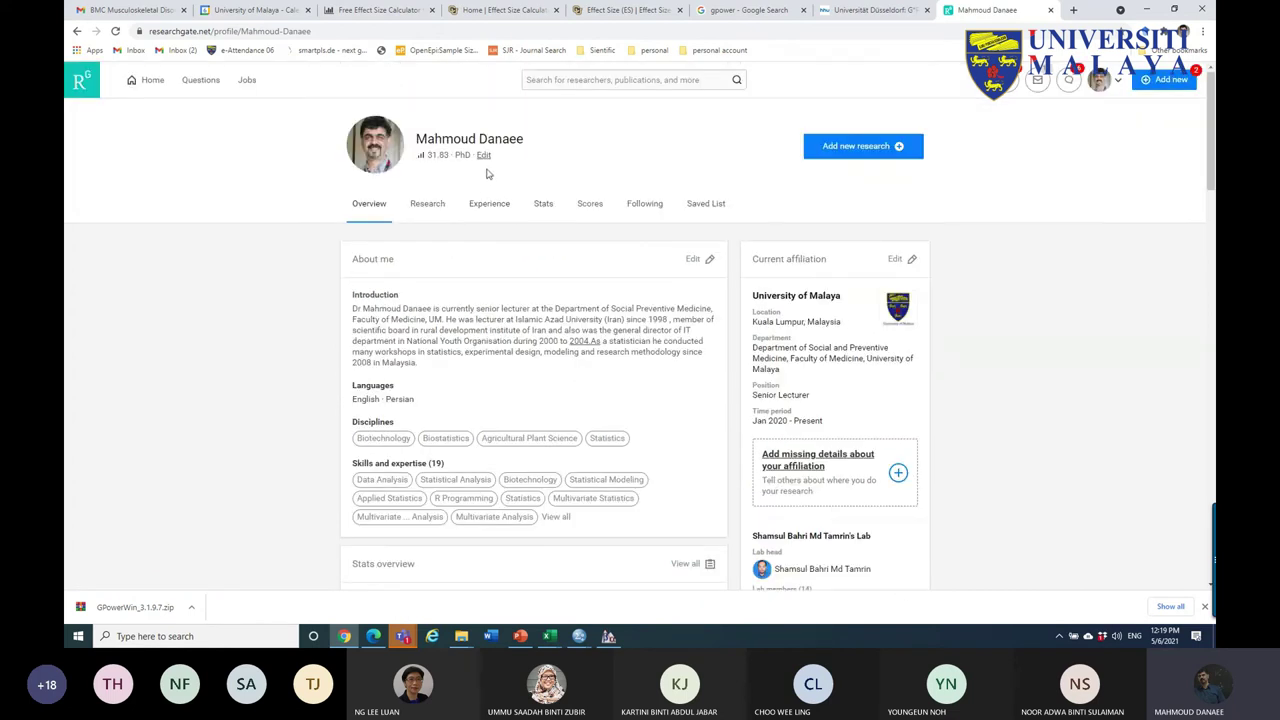
scroll(505, 235, down, 2)
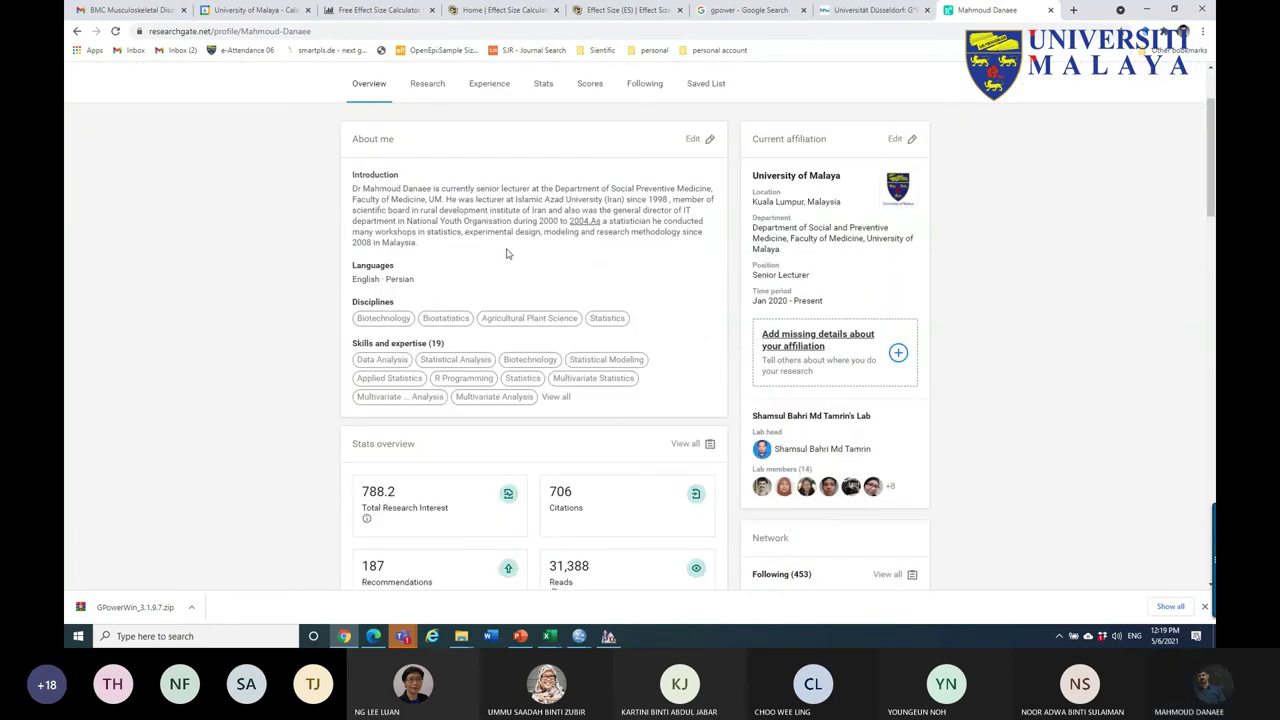
scroll(707, 222, up, 1)
scroll(707, 222, up, 2)
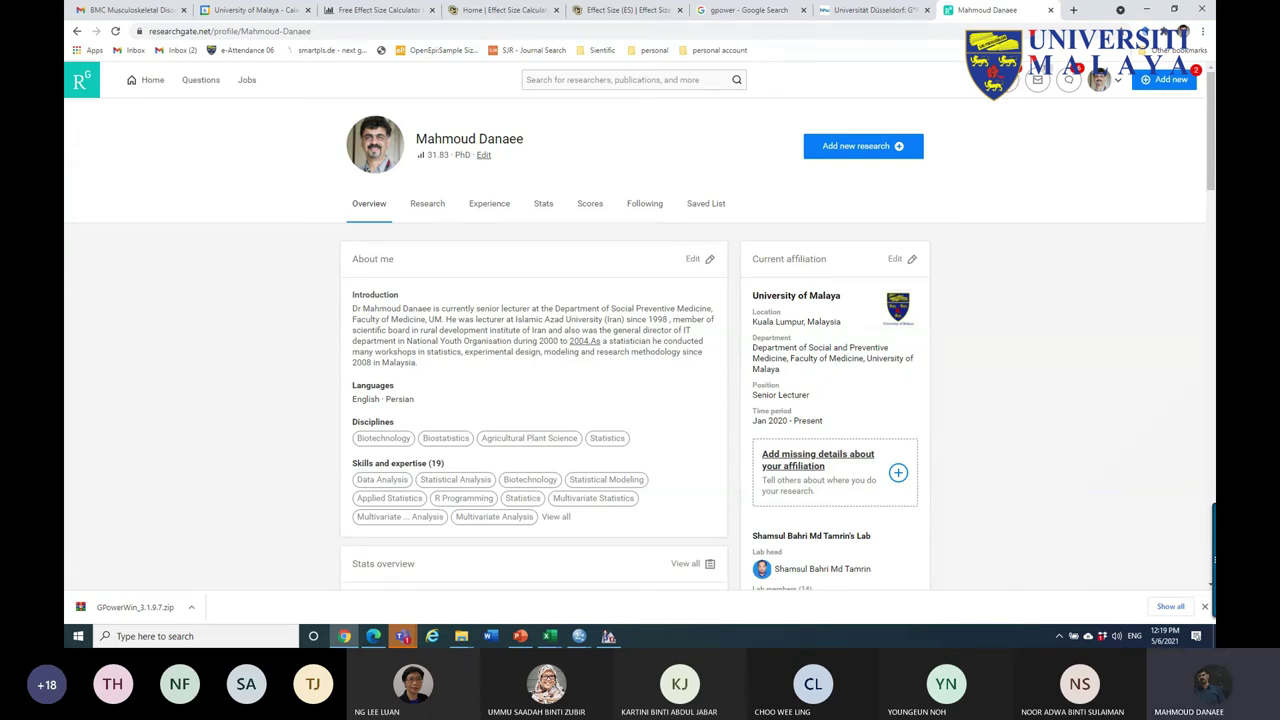
- Look through the recent ResearchGate updates about citations and recommendations, and close the list
click(1008, 88)
scroll(935, 190, down, 2)
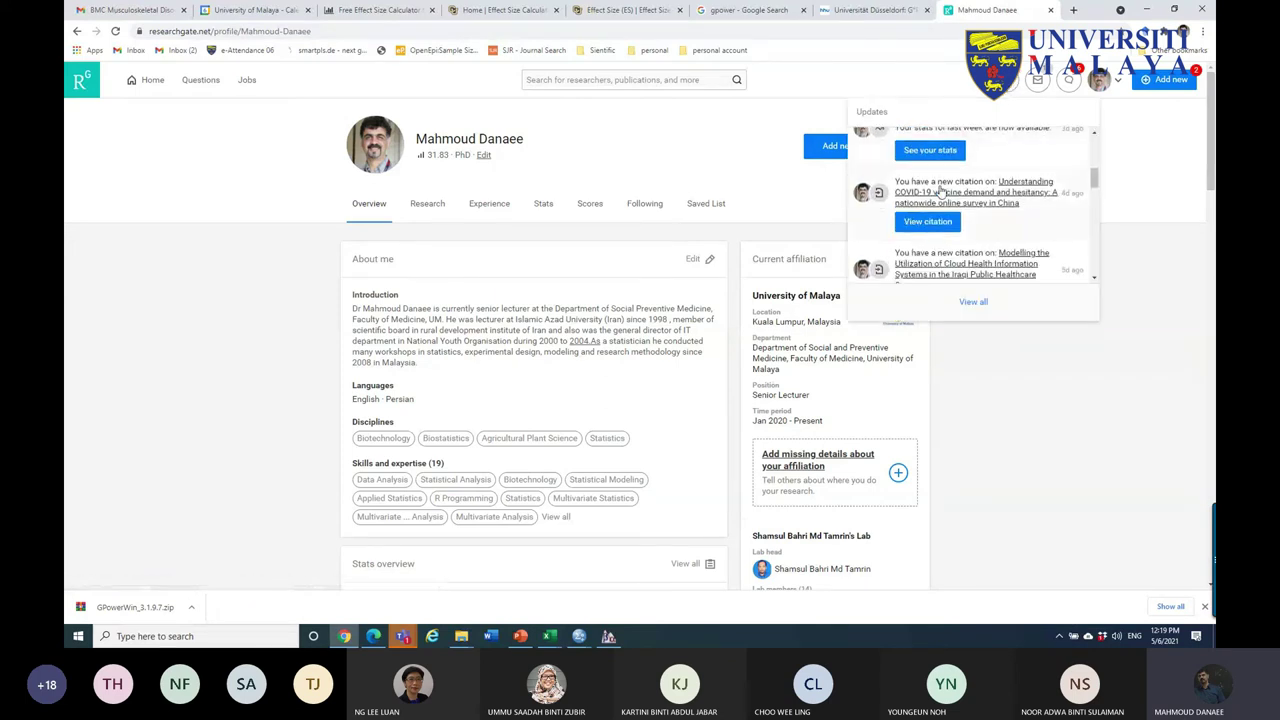
scroll(935, 186, down, 3)
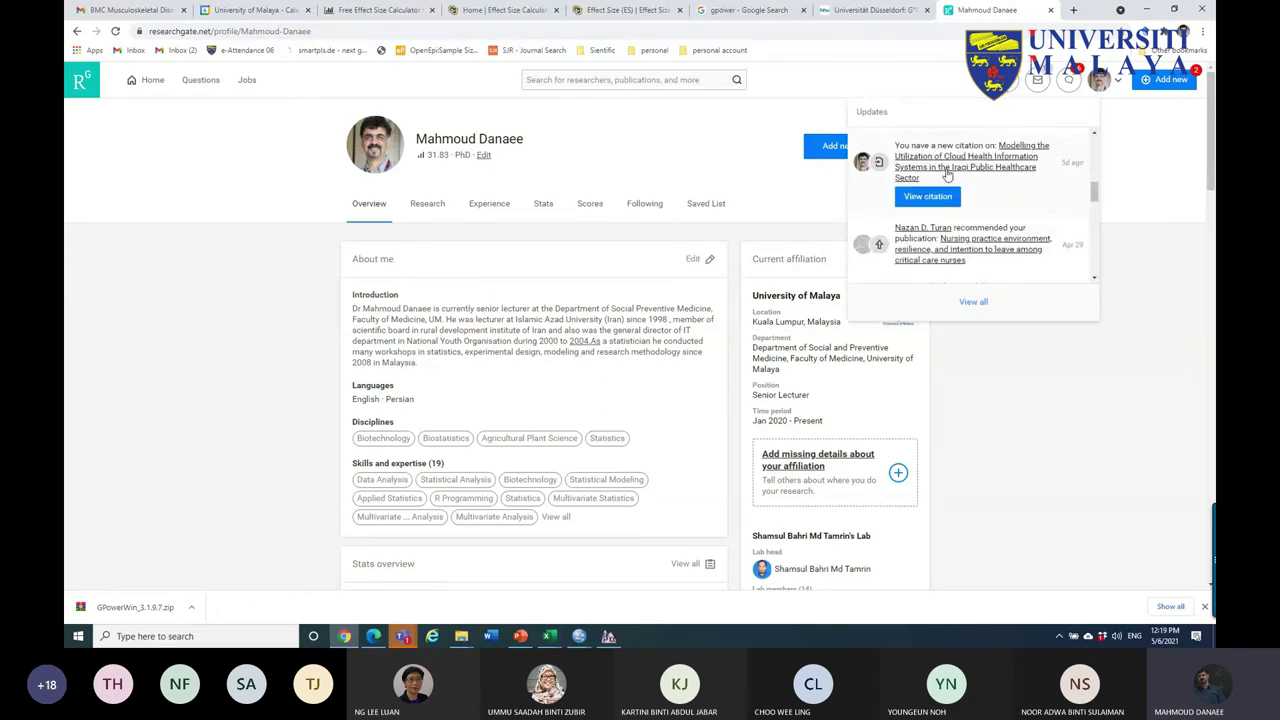
click(1152, 263)
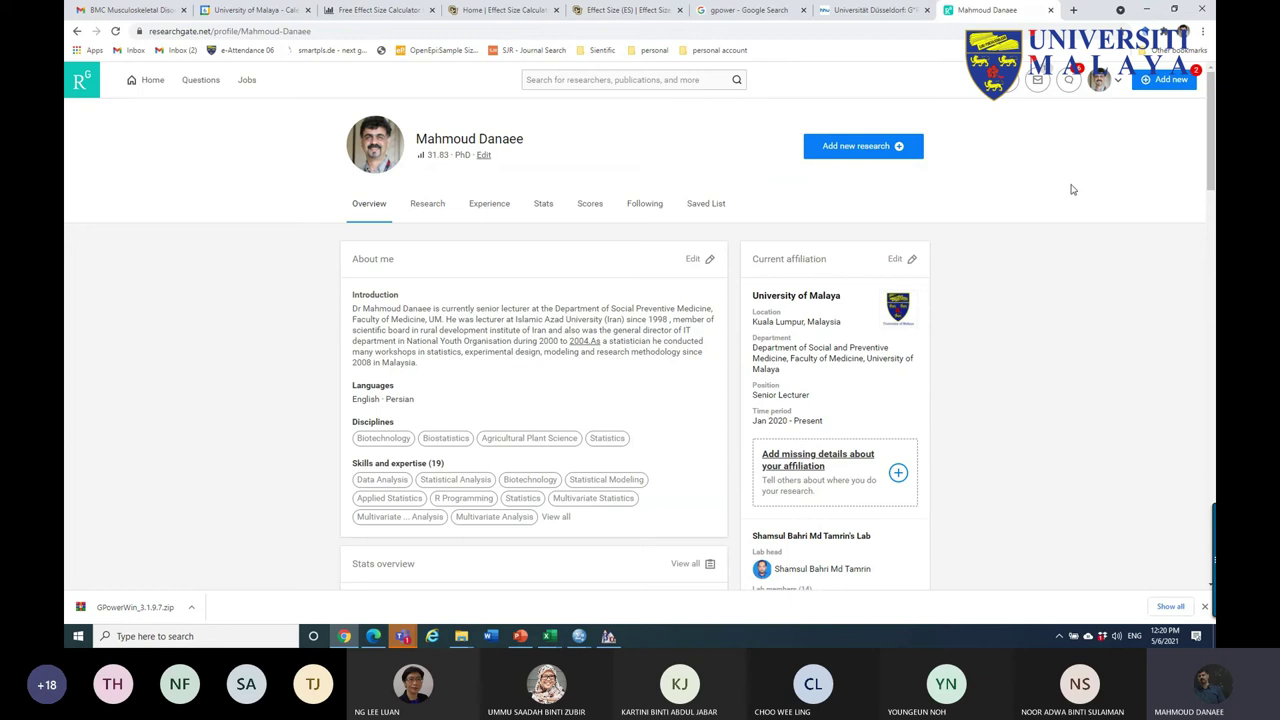
- Look through the profile's research overview and its featured research publications
scroll(569, 314, down, 7)
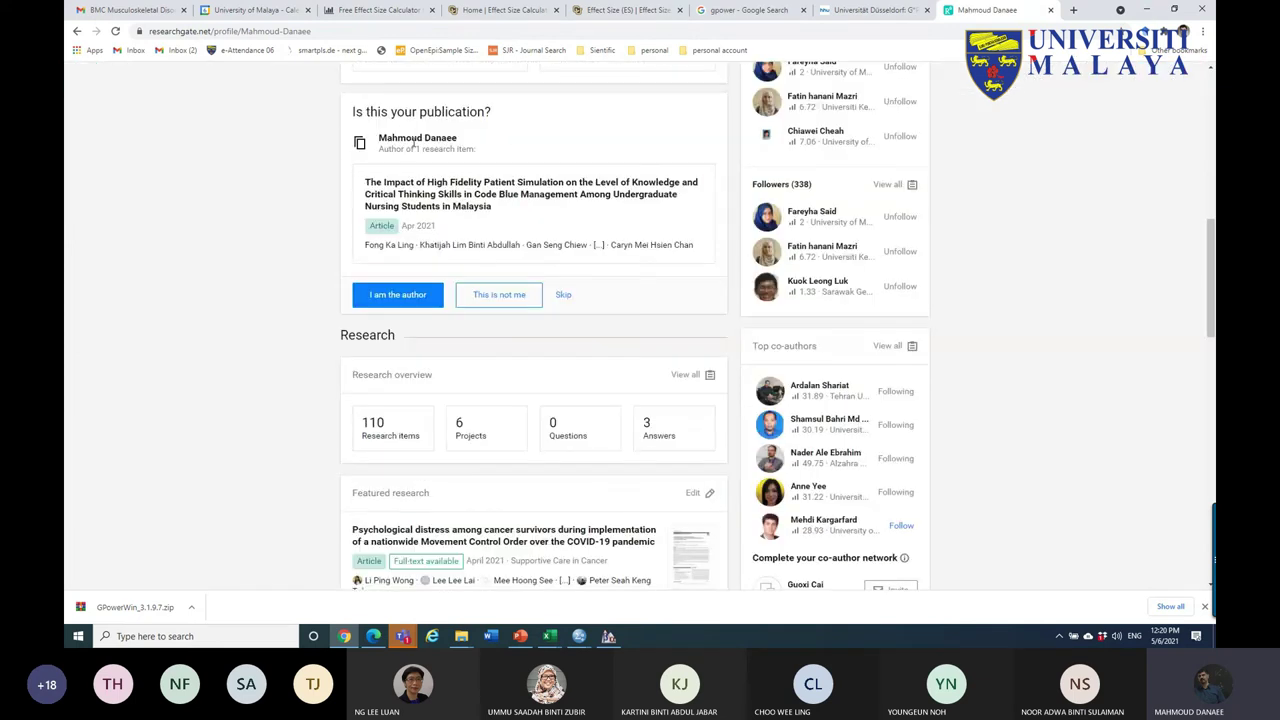
scroll(430, 200, down, 3)
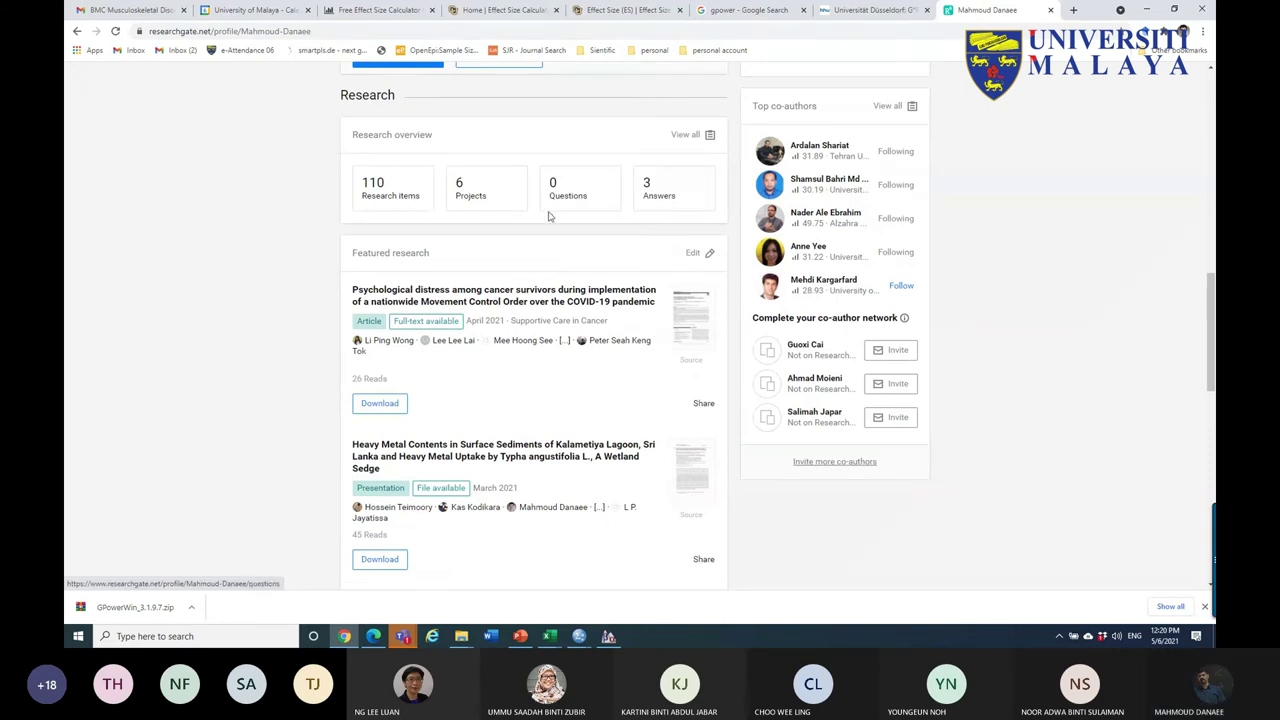
scroll(558, 220, down, 4)
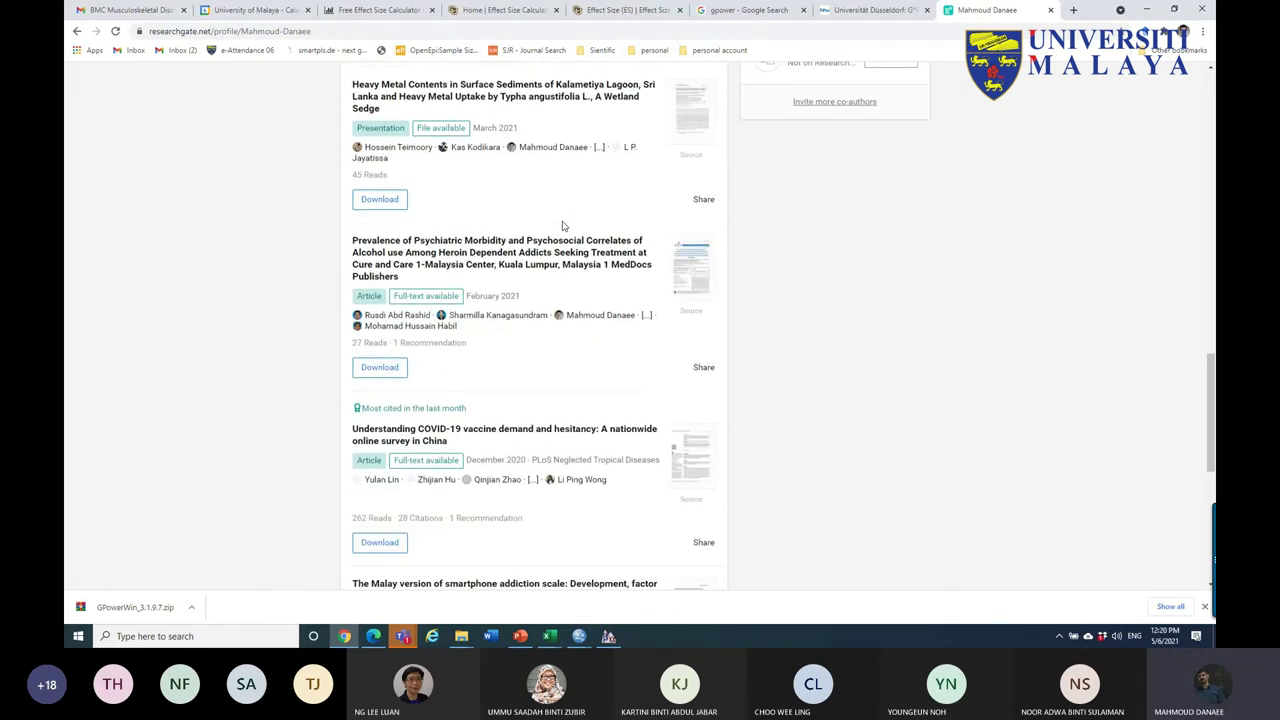
scroll(562, 226, down, 1)
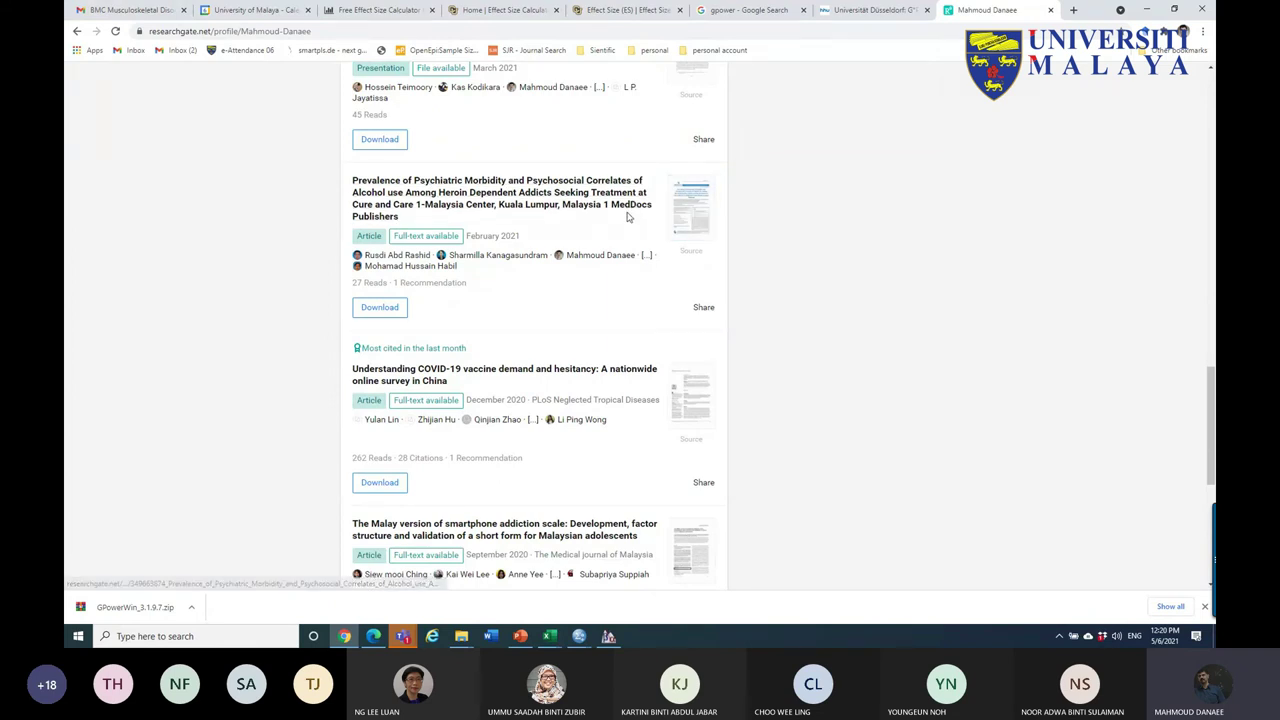
scroll(947, 156, up, 5)
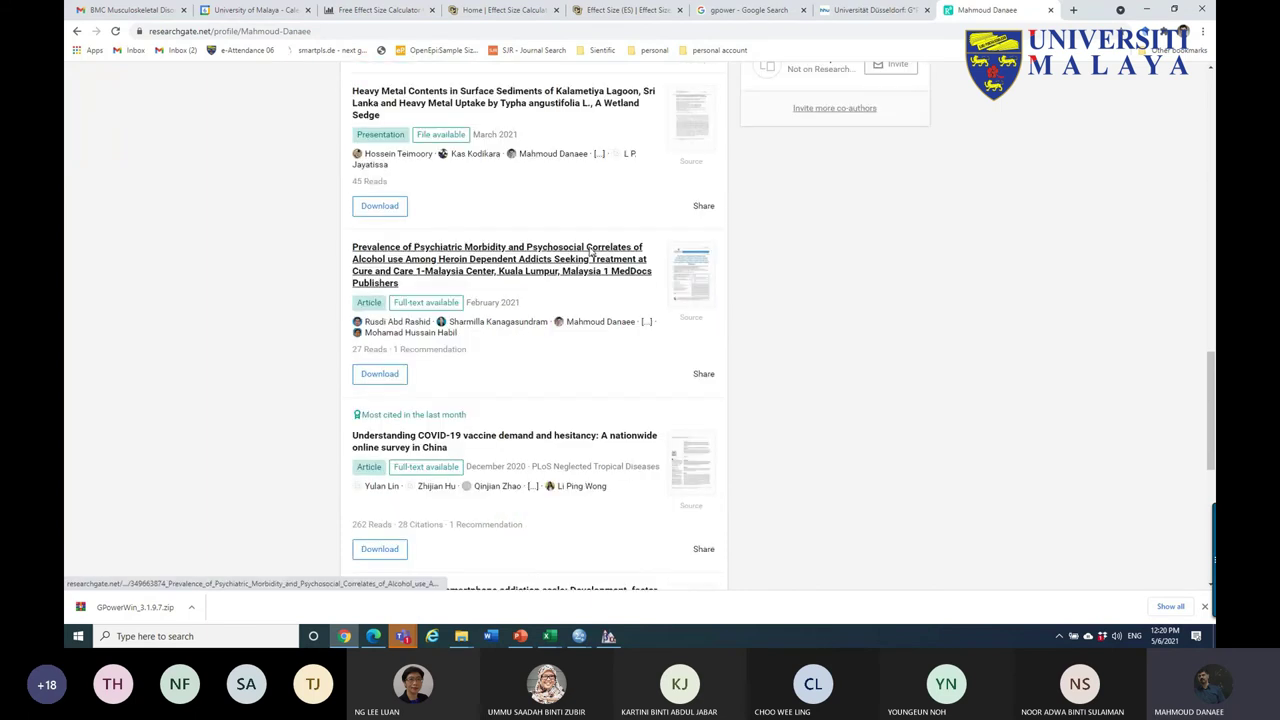
- View the profile's received messages and its pending full-text requests
scroll(947, 156, up, 5)
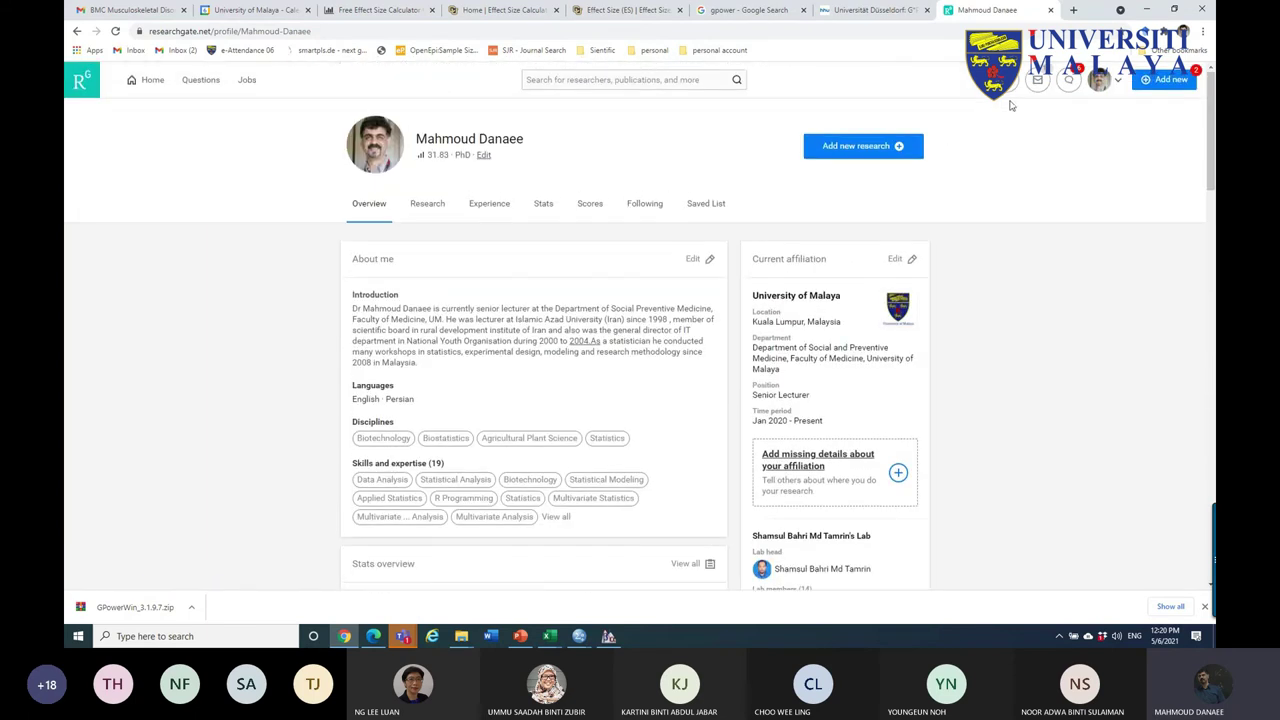
click(1035, 82)
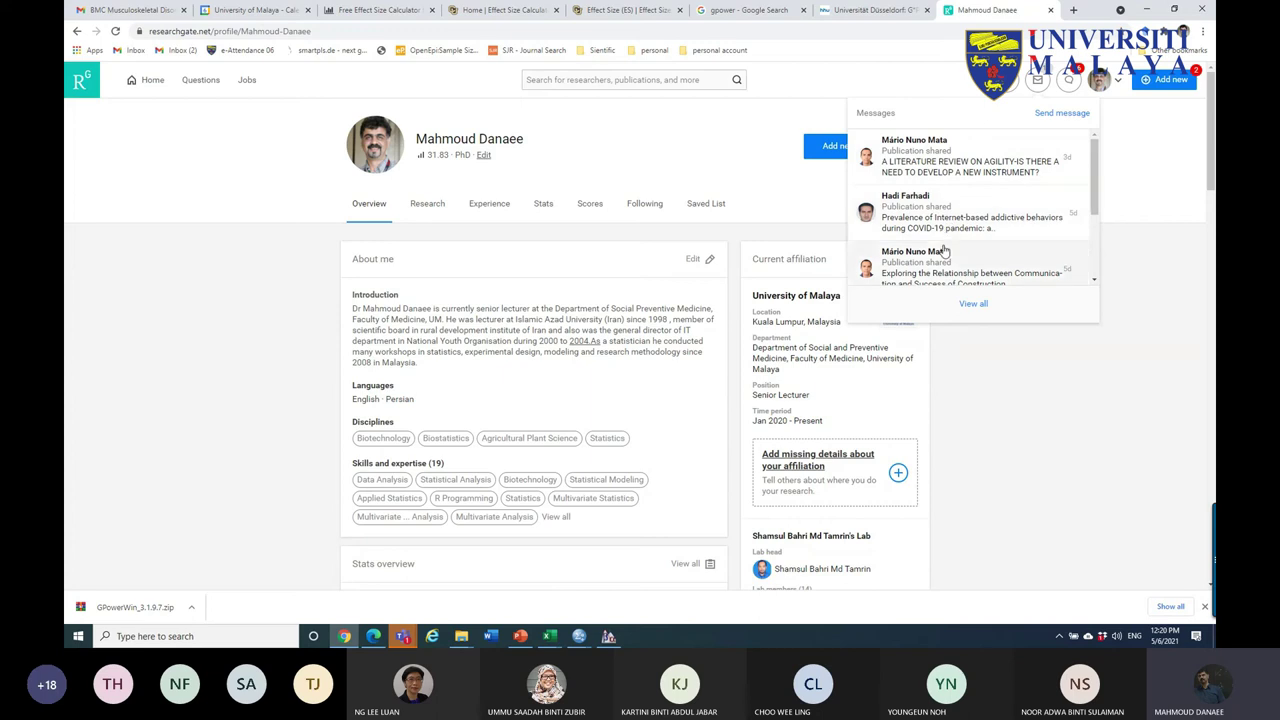
click(1069, 80)
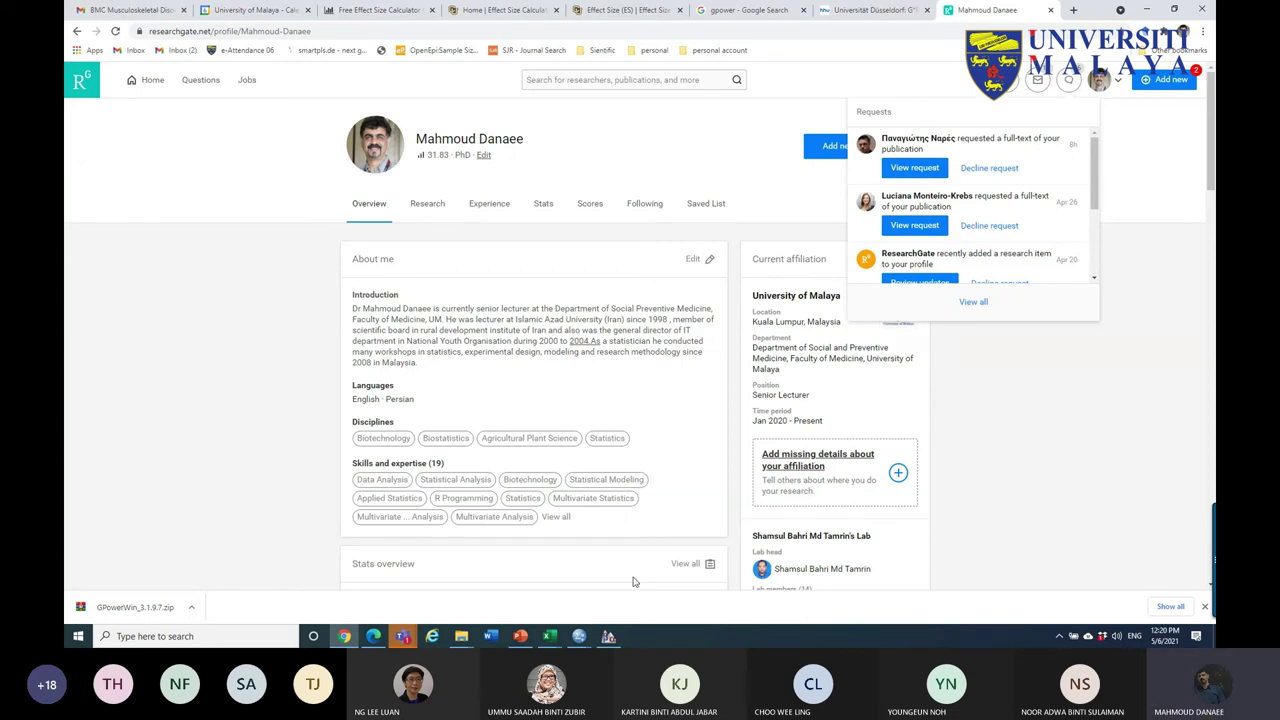
- Switch to G*Power with the browser out of the way, select the Means test Two independent groups, and open the Tail(s) choices
click(608, 636)
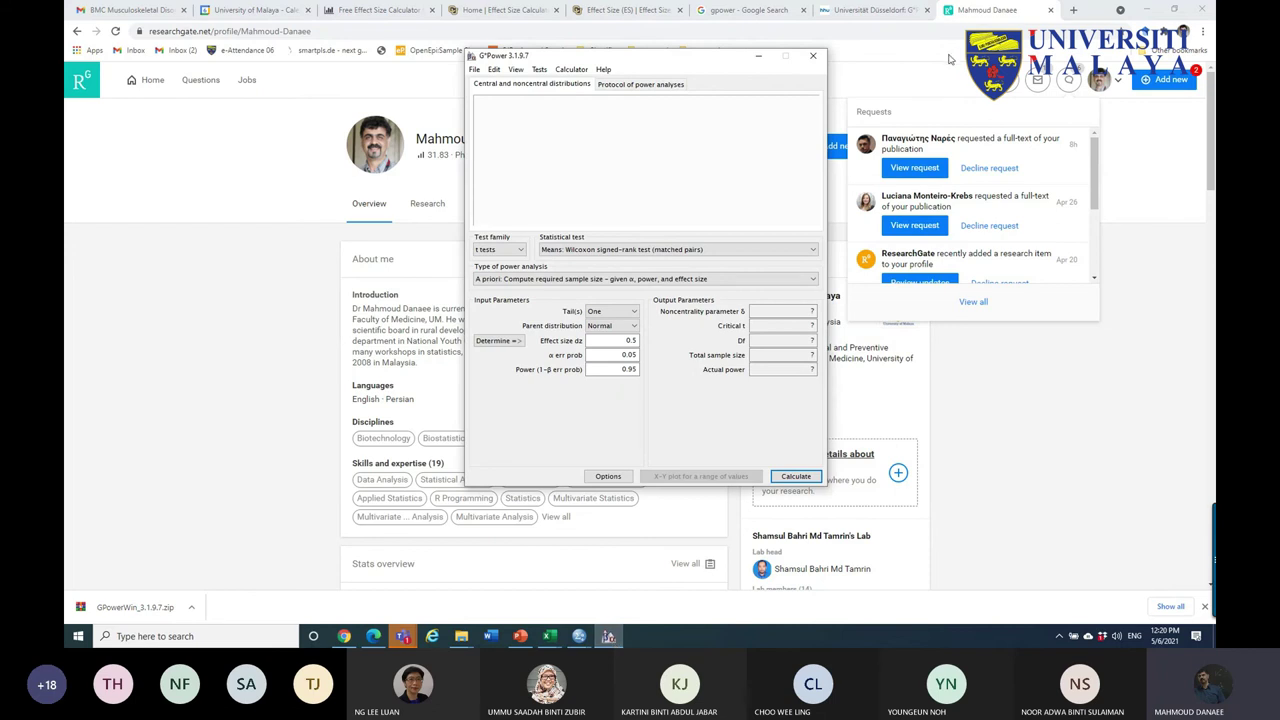
click(1156, 10)
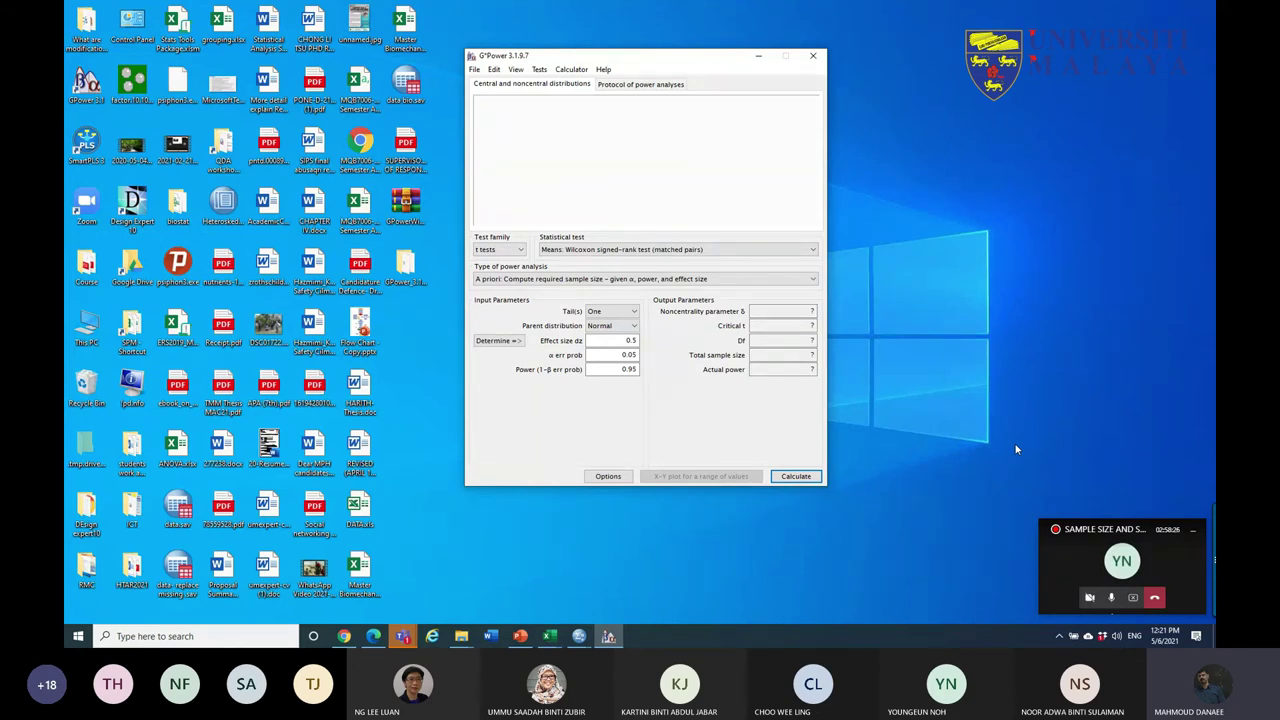
click(538, 70)
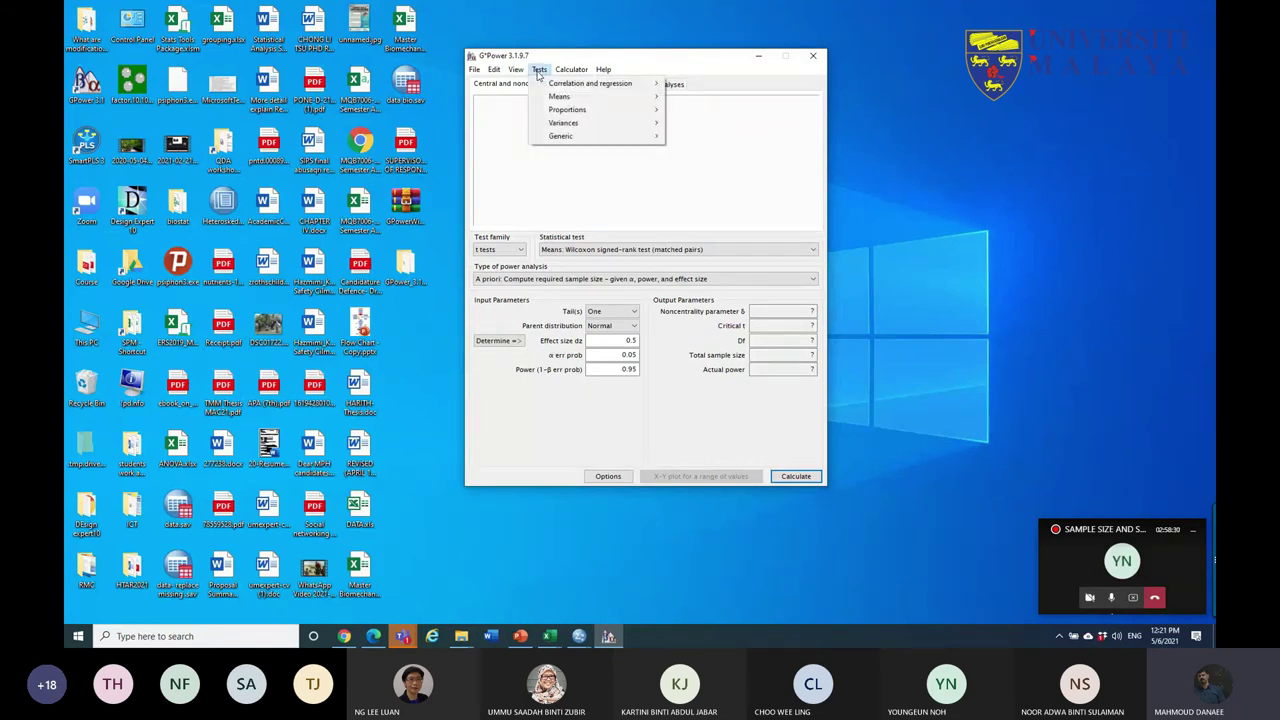
mouse_move(548, 98)
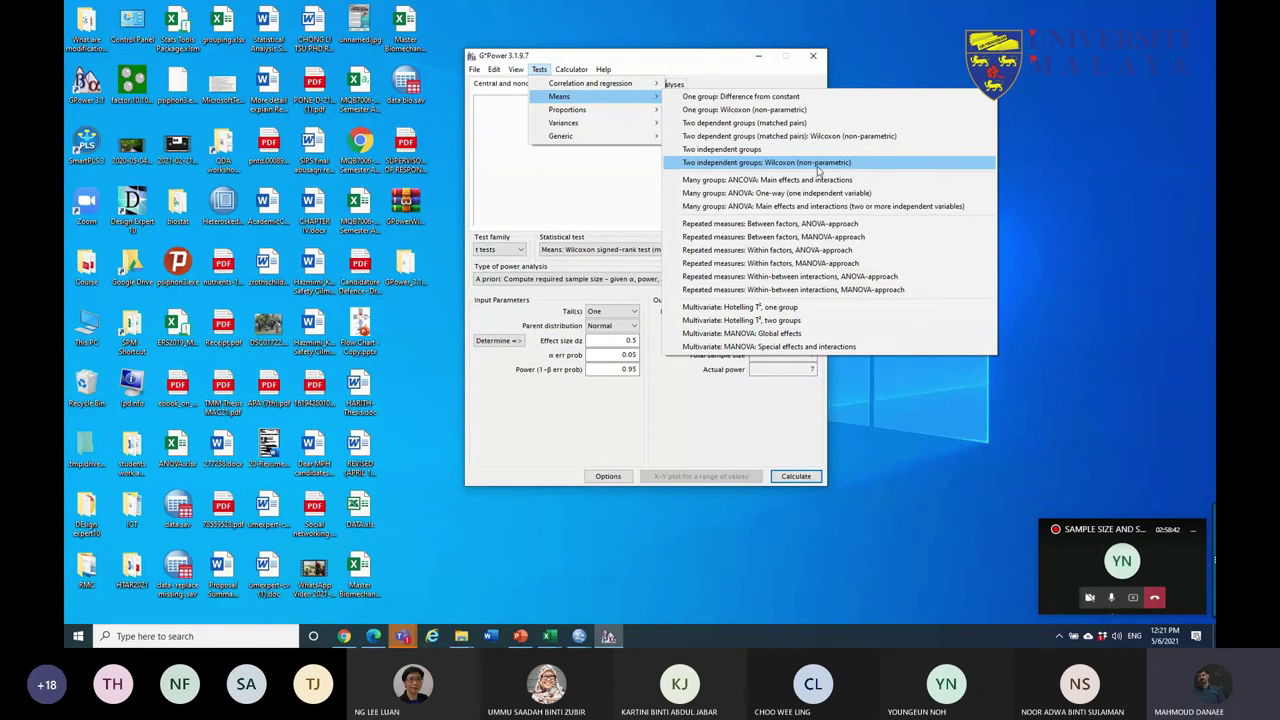
click(738, 152)
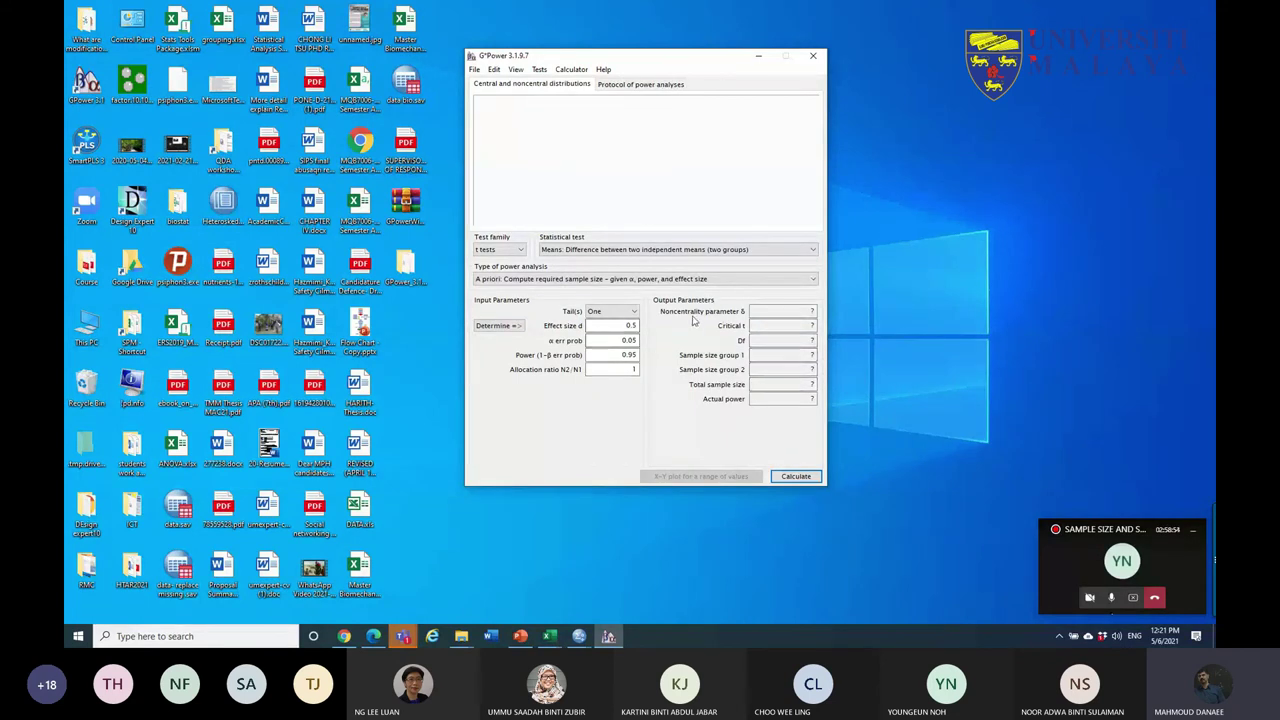
drag(670, 56, 652, 17)
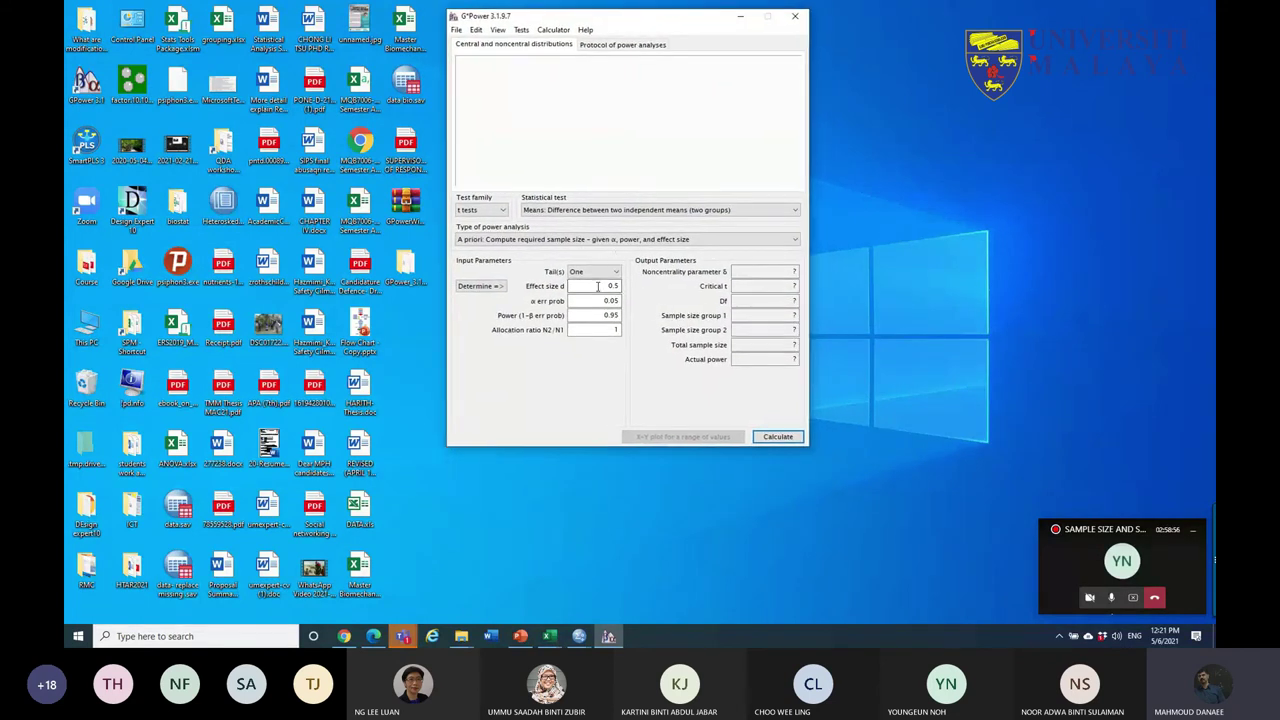
click(616, 274)
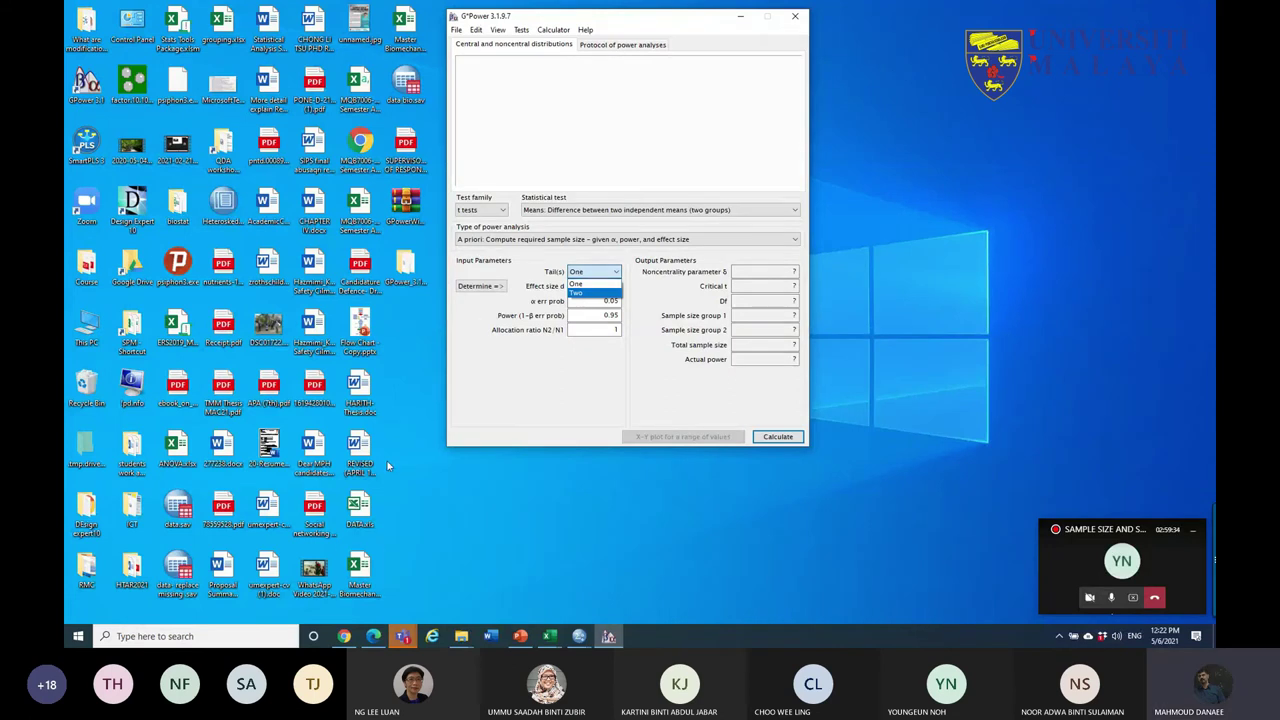
- Switch to Word, create a blank document, and choose the purple pen for freehand drawing
click(490, 636)
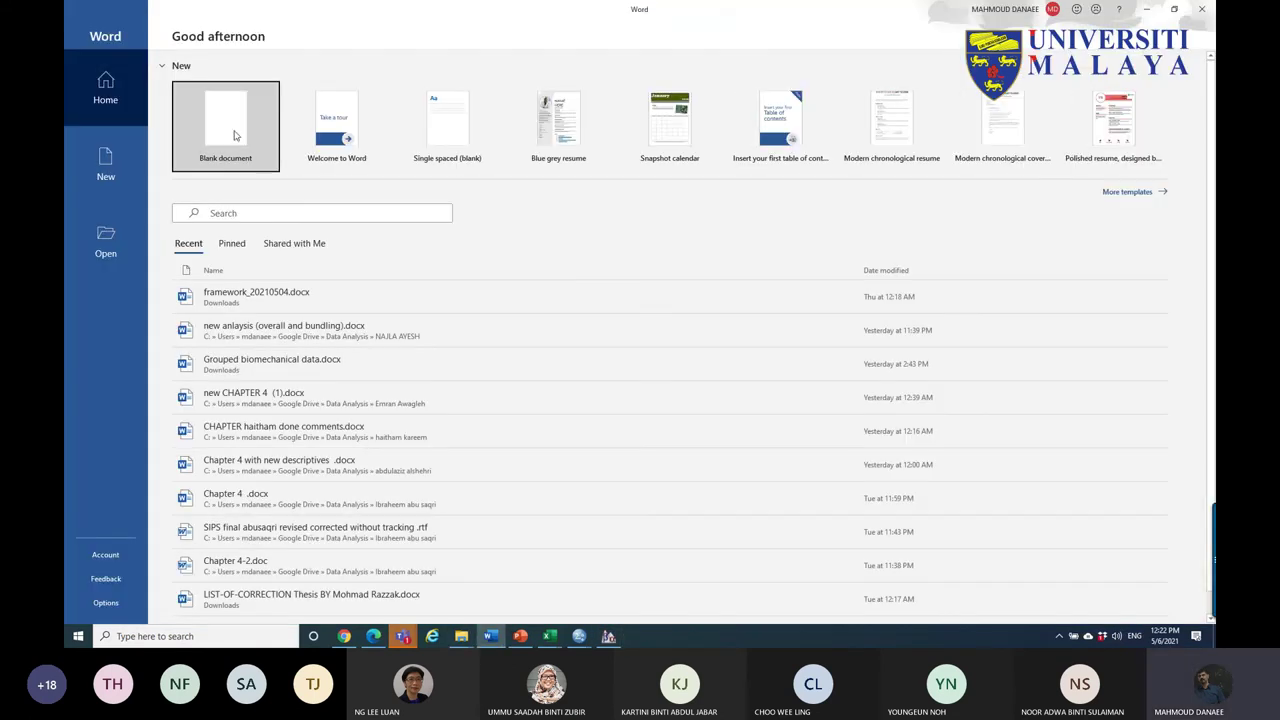
click(238, 134)
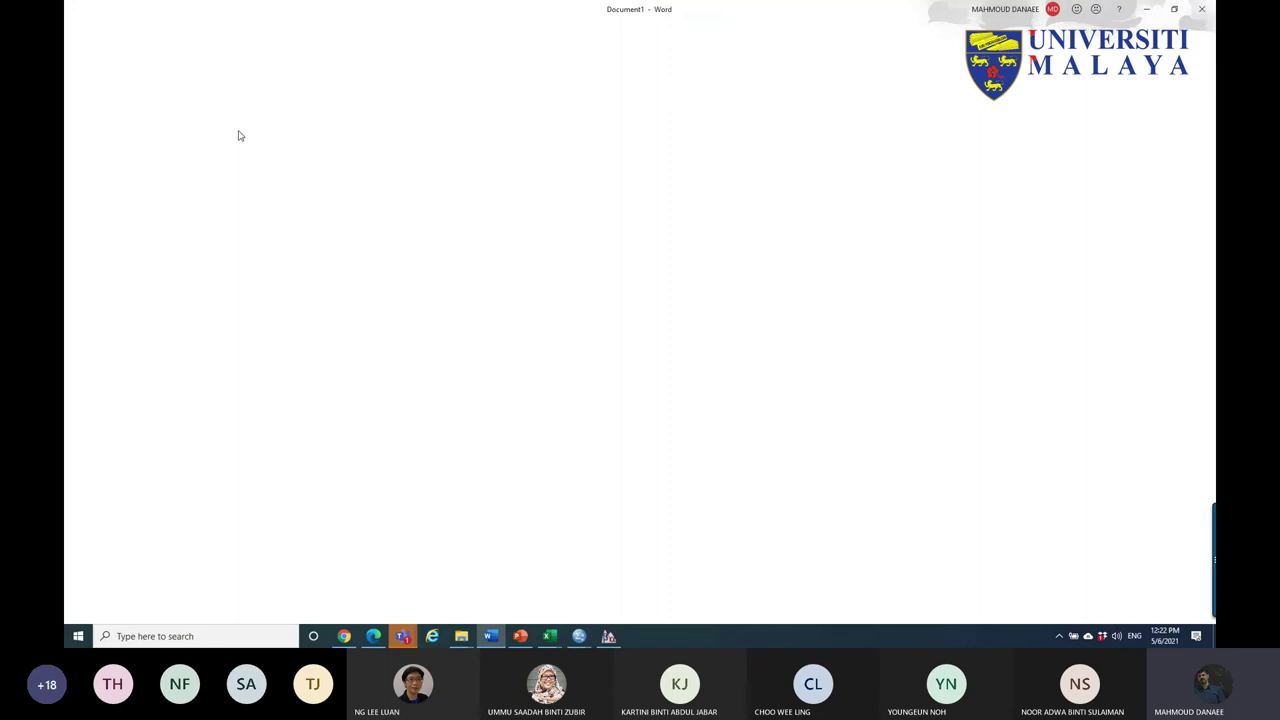
click(189, 29)
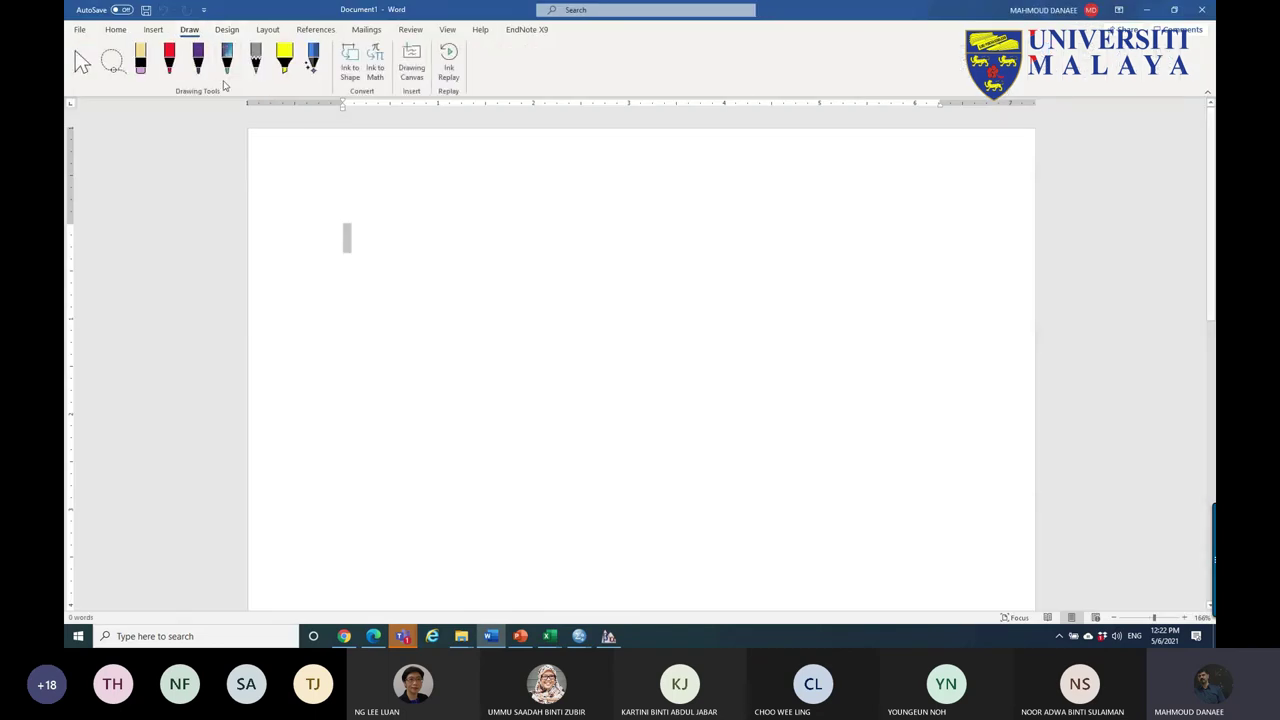
click(169, 60)
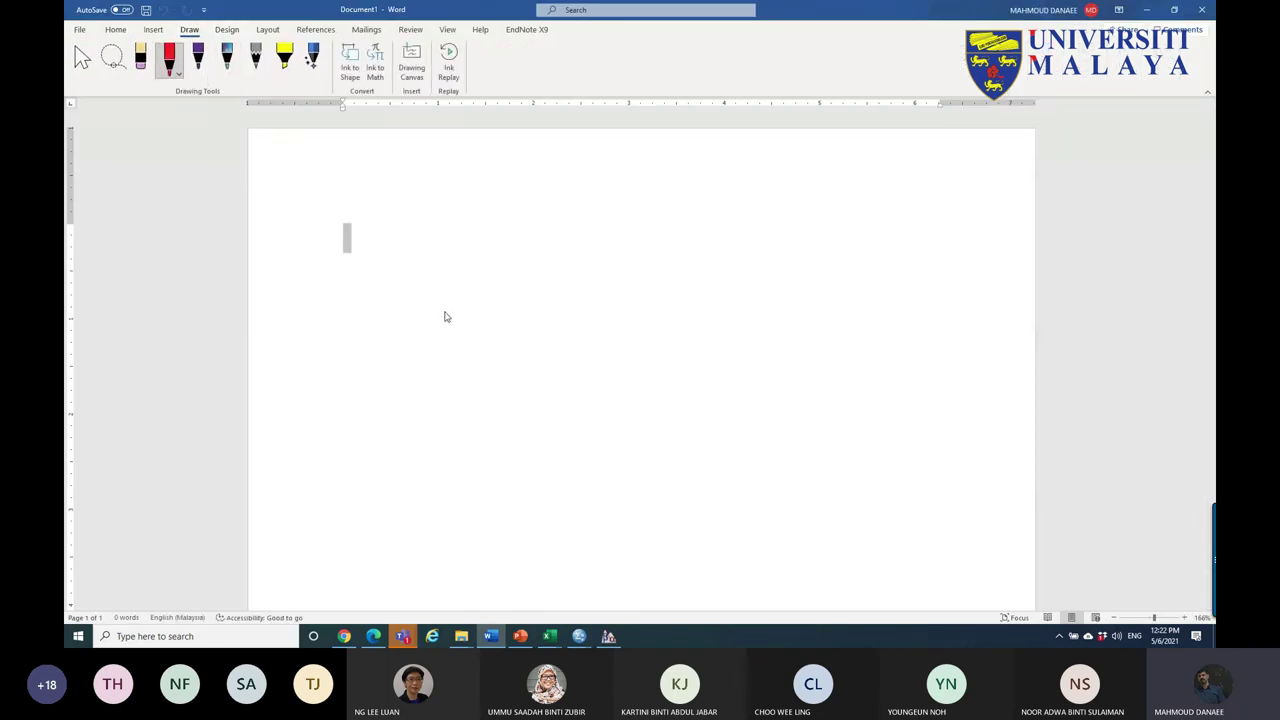
click(194, 66)
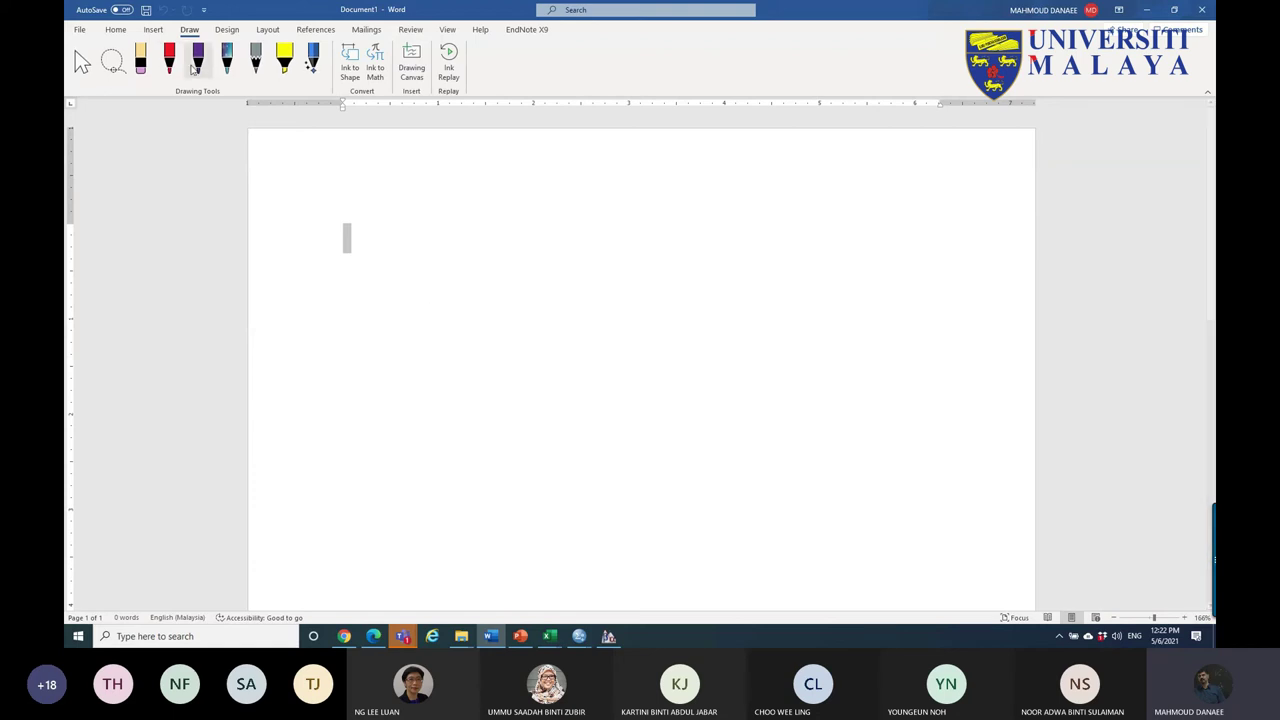
- Handwrite "Hyp" in purple ink and draw two branches forking upward and downward from it
drag(405, 321, 418, 364)
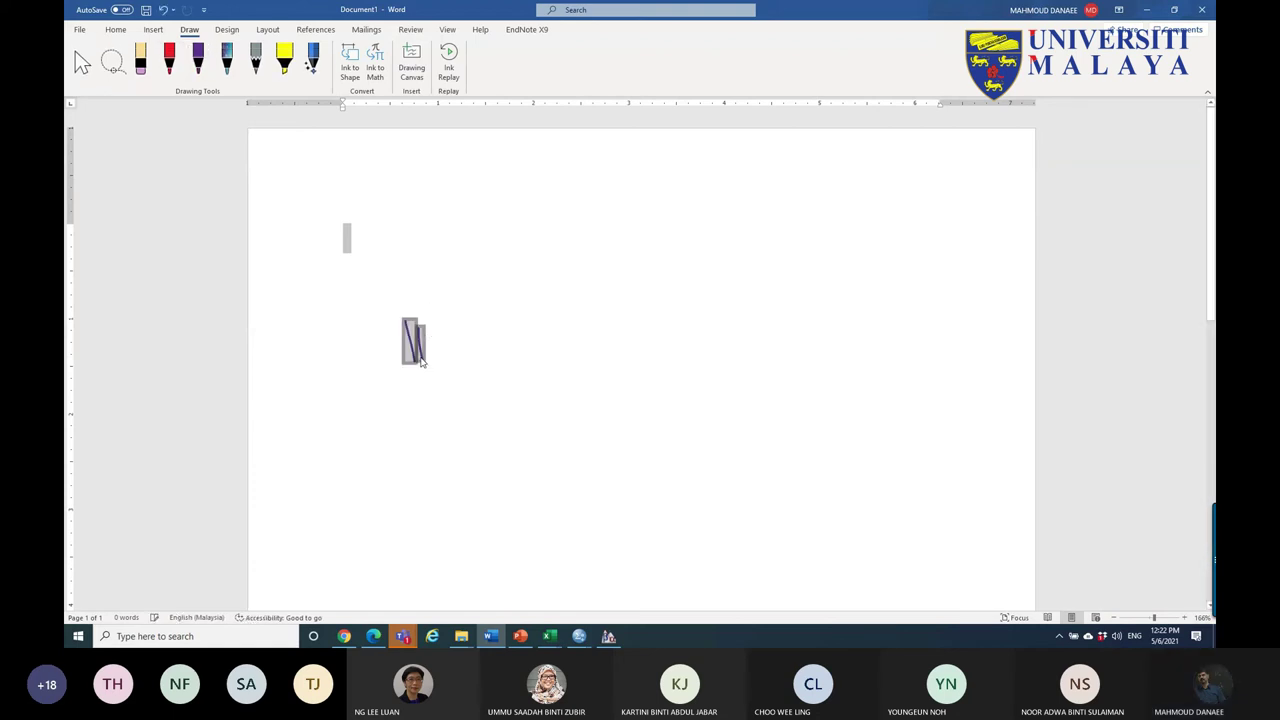
right_click(514, 363)
click(432, 347)
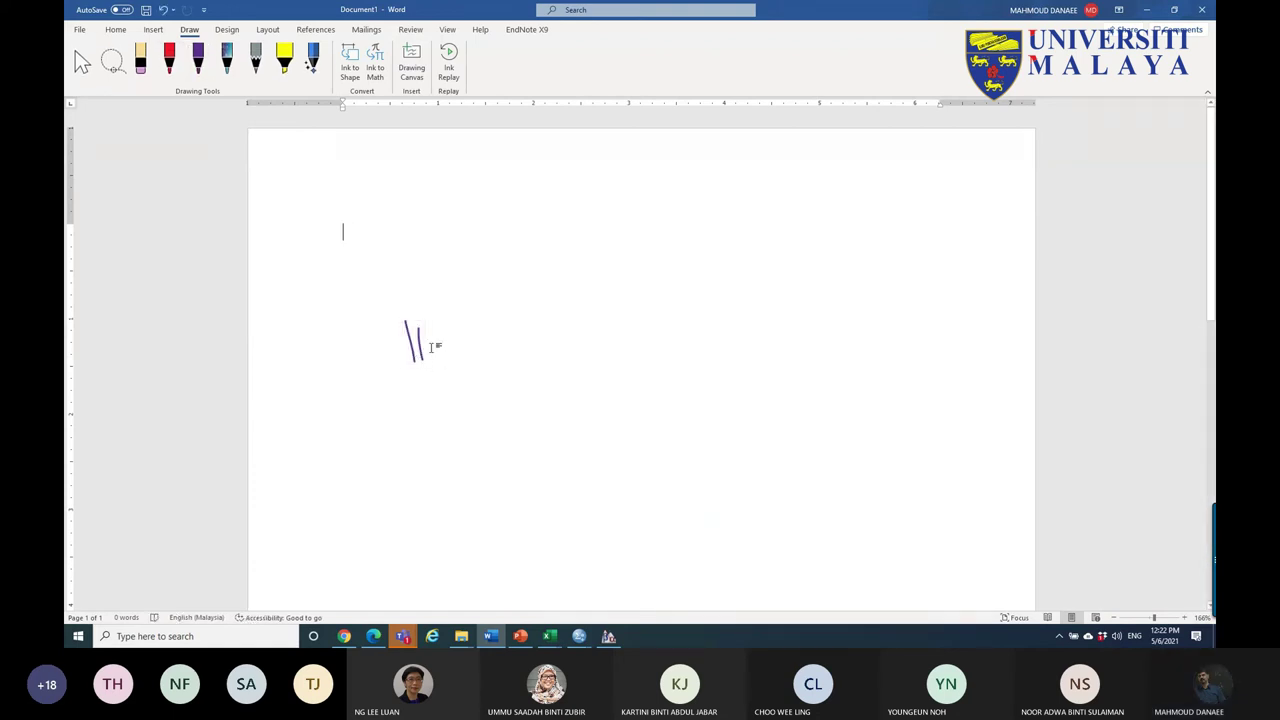
click(198, 62)
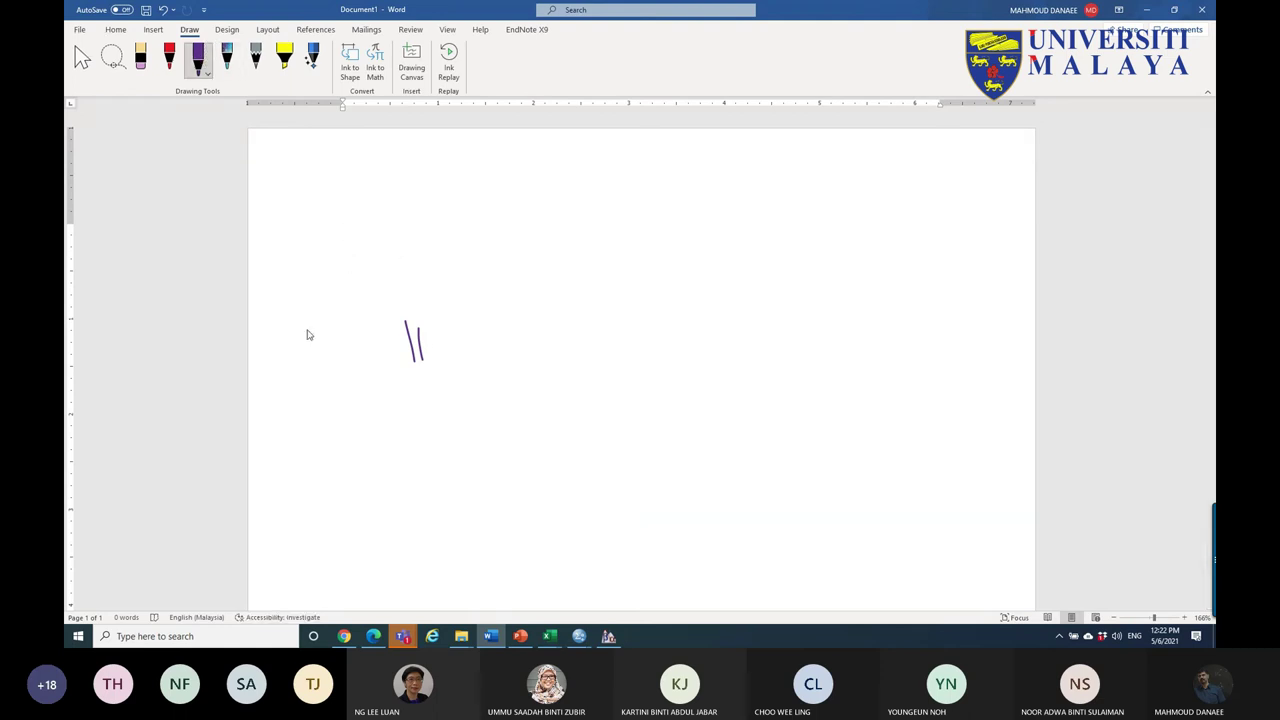
drag(405, 347, 436, 345)
mouse_move(437, 340)
mouse_down()
mouse_move(452, 386)
mouse_move(482, 343)
mouse_move(472, 354)
mouse_up()
mouse_move(543, 278)
mouse_down()
mouse_move(493, 369)
mouse_move(524, 408)
mouse_up()
- Handwrite "Directional" at the end of the upper branch and "Non directional" at the end of the lower one
drag(561, 257, 561, 277)
mouse_move(557, 257)
mouse_down()
mouse_move(574, 260)
mouse_move(563, 276)
mouse_move(595, 278)
mouse_move(602, 260)
mouse_move(620, 276)
mouse_move(648, 260)
mouse_move(641, 276)
mouse_move(702, 275)
mouse_up()
drag(716, 268, 735, 270)
drag(563, 399, 633, 422)
mouse_move(655, 410)
mouse_down()
mouse_move(731, 408)
mouse_move(752, 373)
mouse_move(757, 405)
mouse_up()
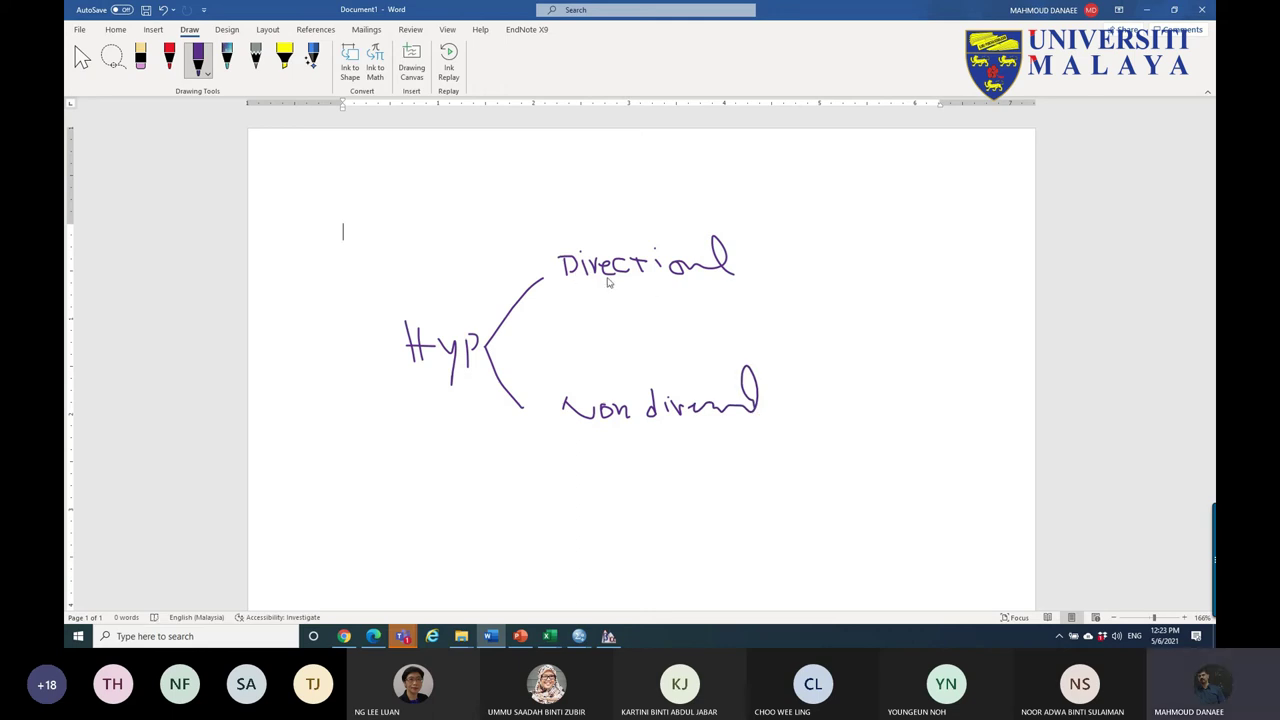
- Underline "Directional" and draw two arrows out of it, with an underlined "F > M" example at the upper one
drag(565, 292, 712, 288)
mouse_move(810, 197)
mouse_down()
mouse_move(797, 226)
mouse_move(812, 213)
mouse_move(834, 234)
mouse_move(888, 205)
mouse_move(892, 220)
mouse_up()
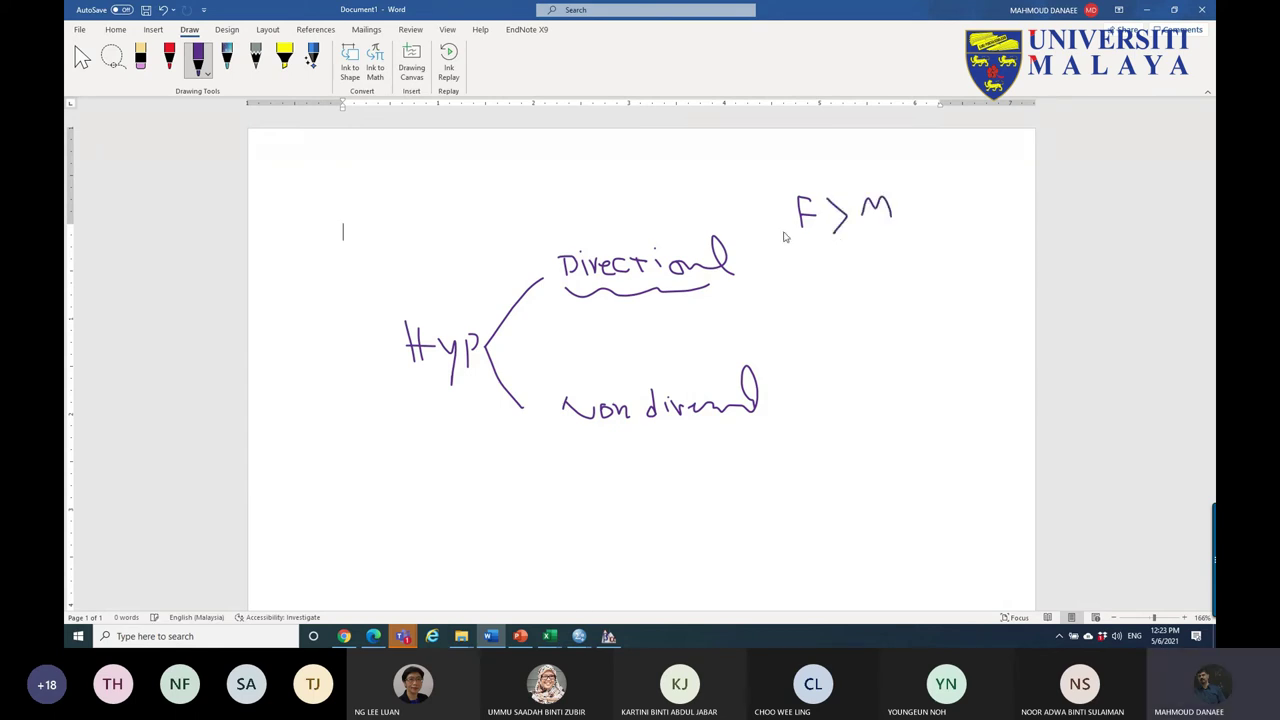
drag(778, 237, 893, 234)
drag(734, 246, 778, 226)
drag(734, 257, 770, 288)
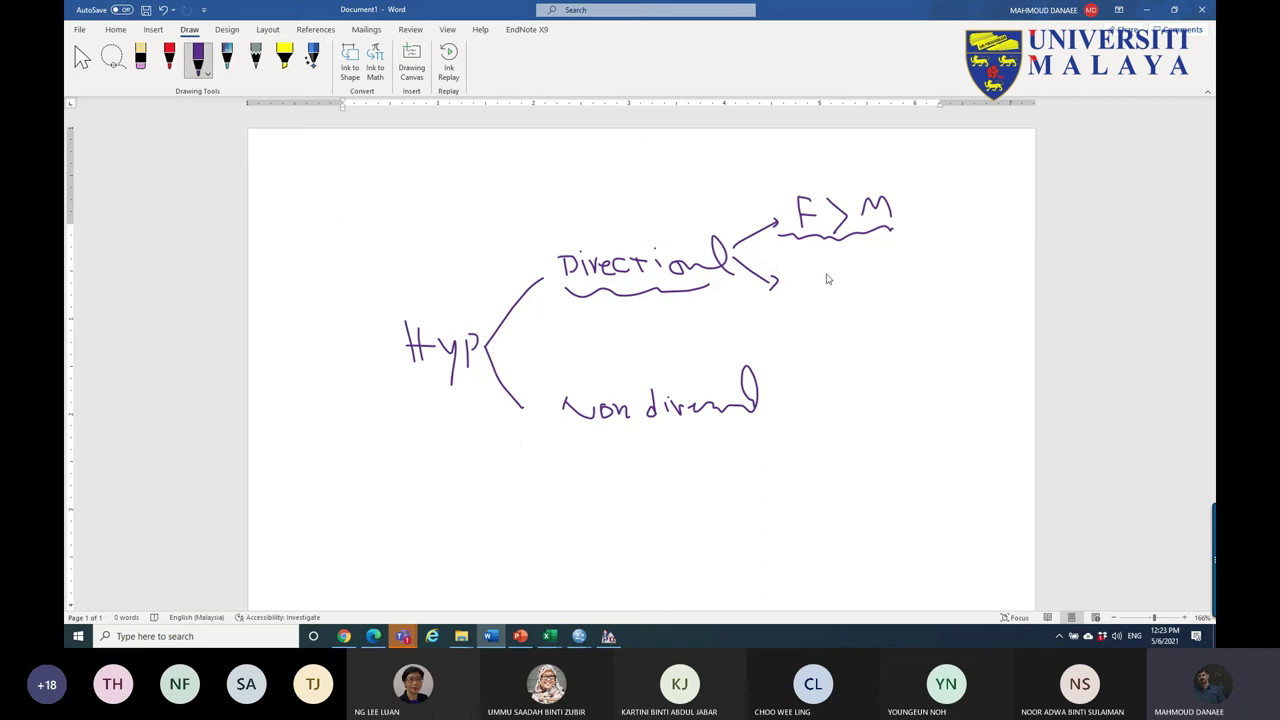
- Add an underlined "QOL – Stress" example with a circled minus sign, a down arrow and an up arrow, and circle both directional examples
mouse_move(806, 280)
mouse_down()
mouse_move(814, 296)
mouse_move(806, 288)
mouse_move(842, 290)
mouse_move(850, 268)
mouse_move(880, 286)
mouse_move(1003, 262)
mouse_up()
mouse_move(788, 298)
mouse_down()
mouse_move(886, 306)
mouse_move(977, 288)
mouse_up()
mouse_move(862, 328)
mouse_down()
mouse_move(893, 323)
mouse_move(895, 342)
mouse_up()
mouse_move(936, 298)
mouse_down()
mouse_move(938, 241)
mouse_move(950, 258)
mouse_up()
drag(806, 257, 799, 323)
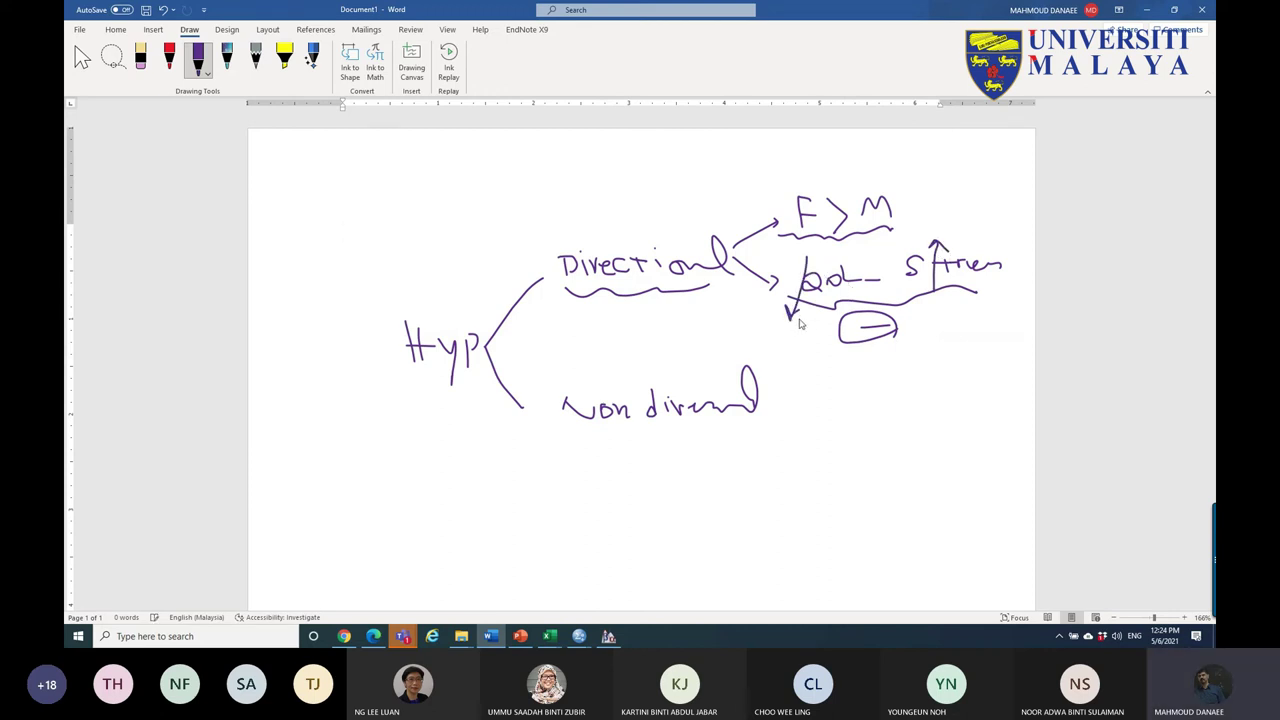
drag(728, 282, 598, 298)
mouse_move(962, 326)
mouse_down()
mouse_move(804, 350)
mouse_move(740, 254)
mouse_move(775, 182)
mouse_move(895, 170)
mouse_move(972, 245)
mouse_move(977, 315)
mouse_move(950, 341)
mouse_up()
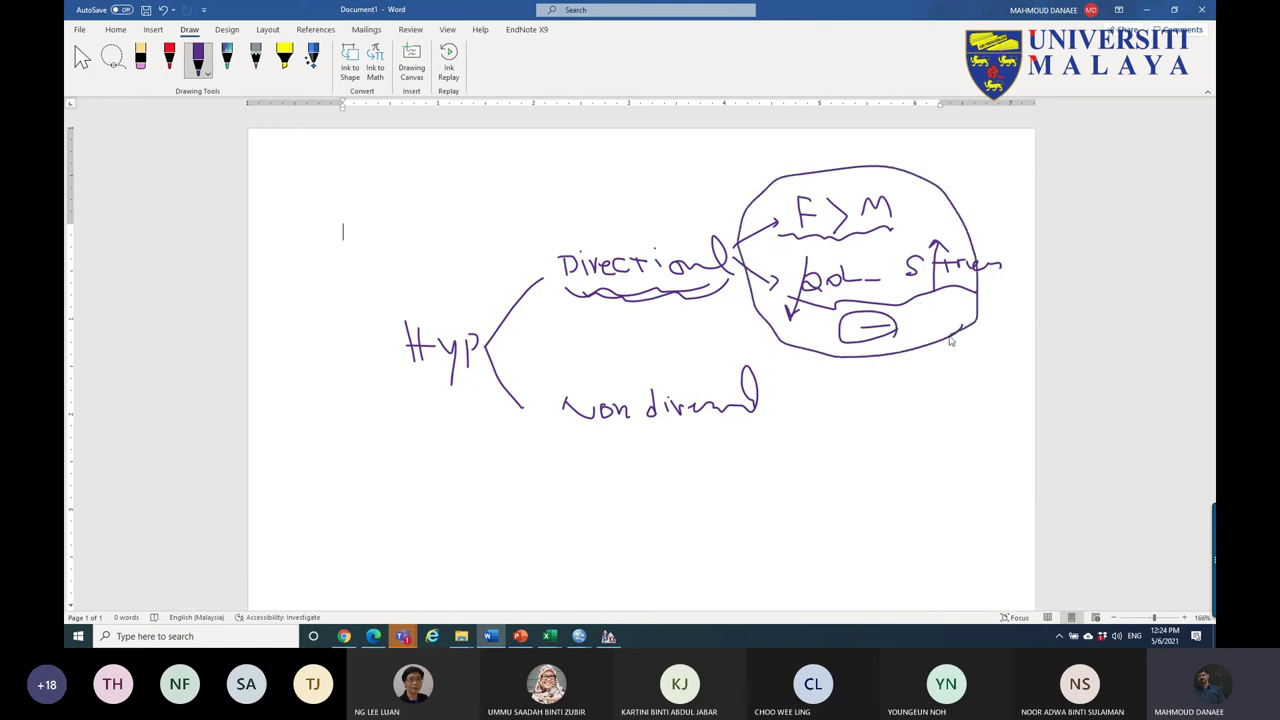
- Handwrite the bracketed examples "F ~ M ?" and "QOL ~ Stress" beside "Non directional", and circle that label
drag(769, 417, 798, 408)
mouse_move(846, 374)
mouse_down()
mouse_move(845, 408)
mouse_move(856, 377)
mouse_move(906, 400)
mouse_move(914, 374)
mouse_move(928, 390)
mouse_move(960, 390)
mouse_up()
click(957, 397)
mouse_move(846, 430)
mouse_down()
mouse_move(846, 443)
mouse_move(828, 440)
mouse_move(909, 439)
mouse_move(962, 420)
mouse_move(964, 434)
mouse_move(984, 432)
mouse_move(920, 437)
mouse_up()
mouse_move(826, 368)
mouse_down()
mouse_move(815, 405)
mouse_move(830, 441)
mouse_up()
mouse_move(740, 426)
mouse_down()
mouse_move(592, 438)
mouse_move(555, 415)
mouse_move(742, 384)
mouse_move(625, 436)
mouse_up()
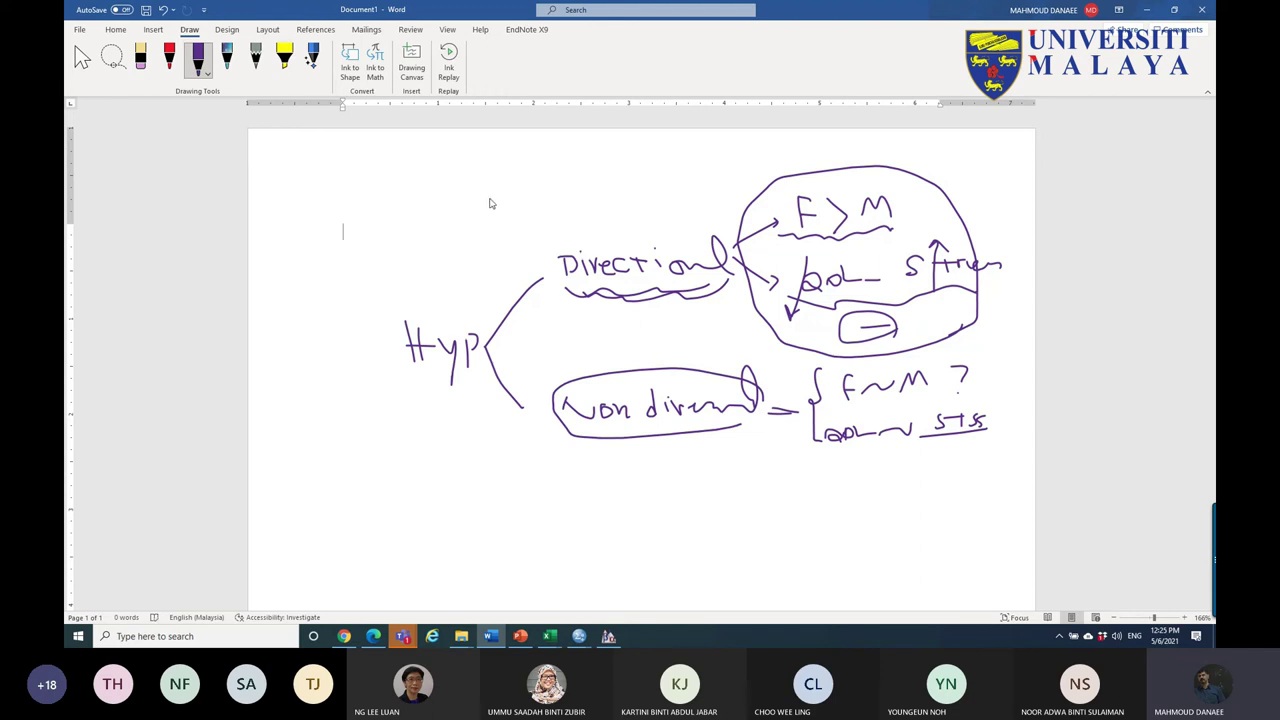
- Handwrite "one tailed" above "Directional", and draw a line down from "Non directional" with "Two" written below
mouse_move(491, 197)
mouse_down()
mouse_move(500, 212)
mouse_move(485, 209)
mouse_move(491, 197)
mouse_move(506, 211)
mouse_move(589, 212)
mouse_move(634, 206)
mouse_move(644, 180)
mouse_move(646, 198)
mouse_up()
drag(656, 192, 653, 206)
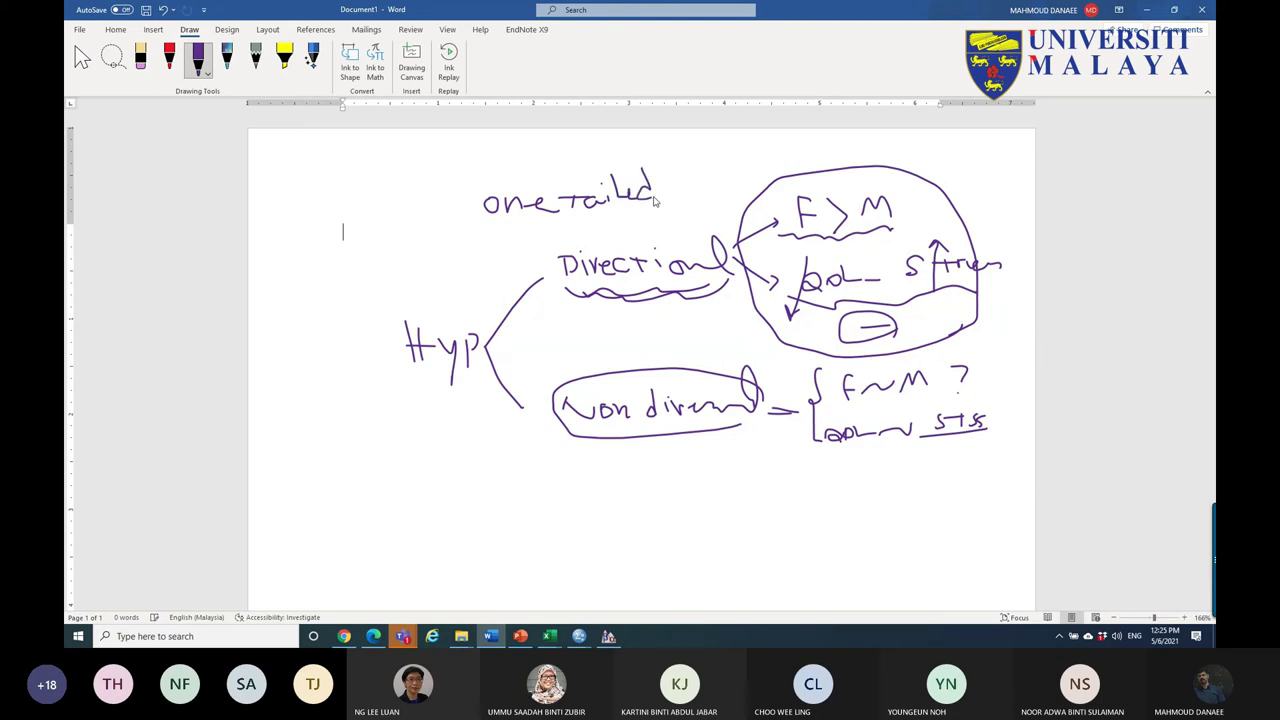
drag(614, 431, 586, 458)
mouse_move(459, 509)
mouse_down()
mouse_move(489, 507)
mouse_move(480, 523)
mouse_move(534, 512)
mouse_up()
- Switch to Chrome and search Google for "one tailed vs two tailed" in a new tab
click(343, 636)
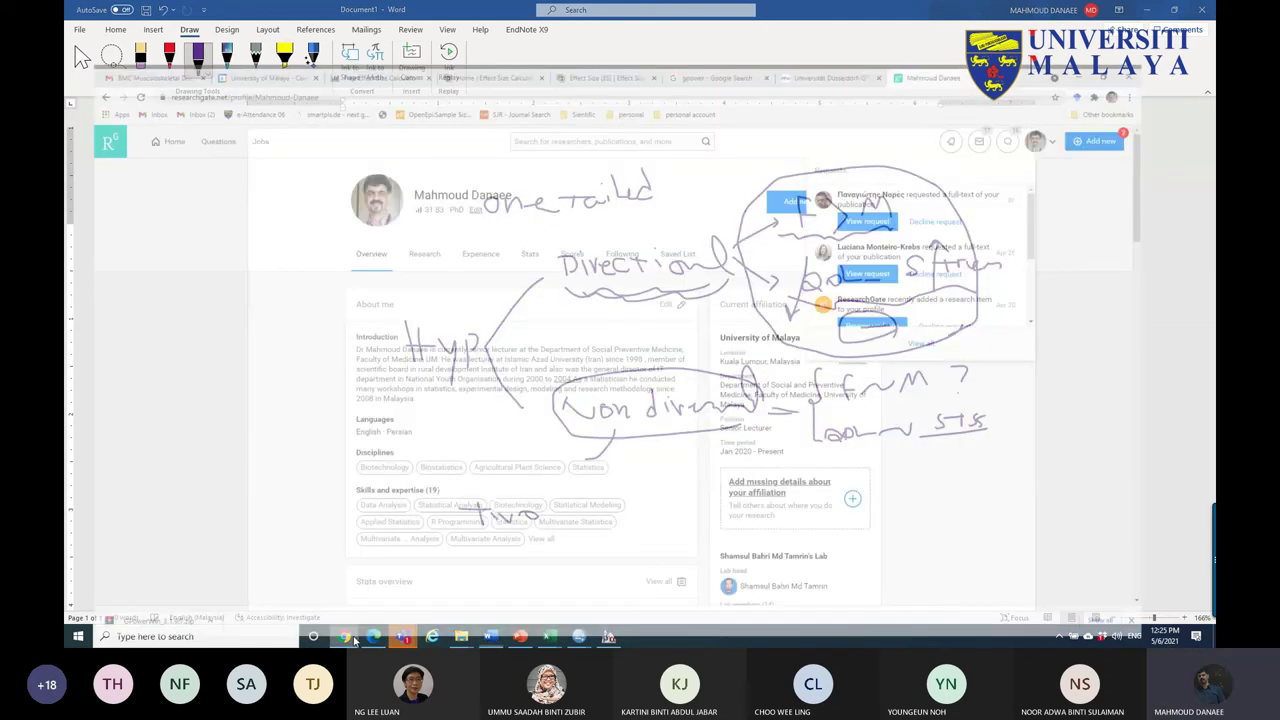
click(1073, 10)
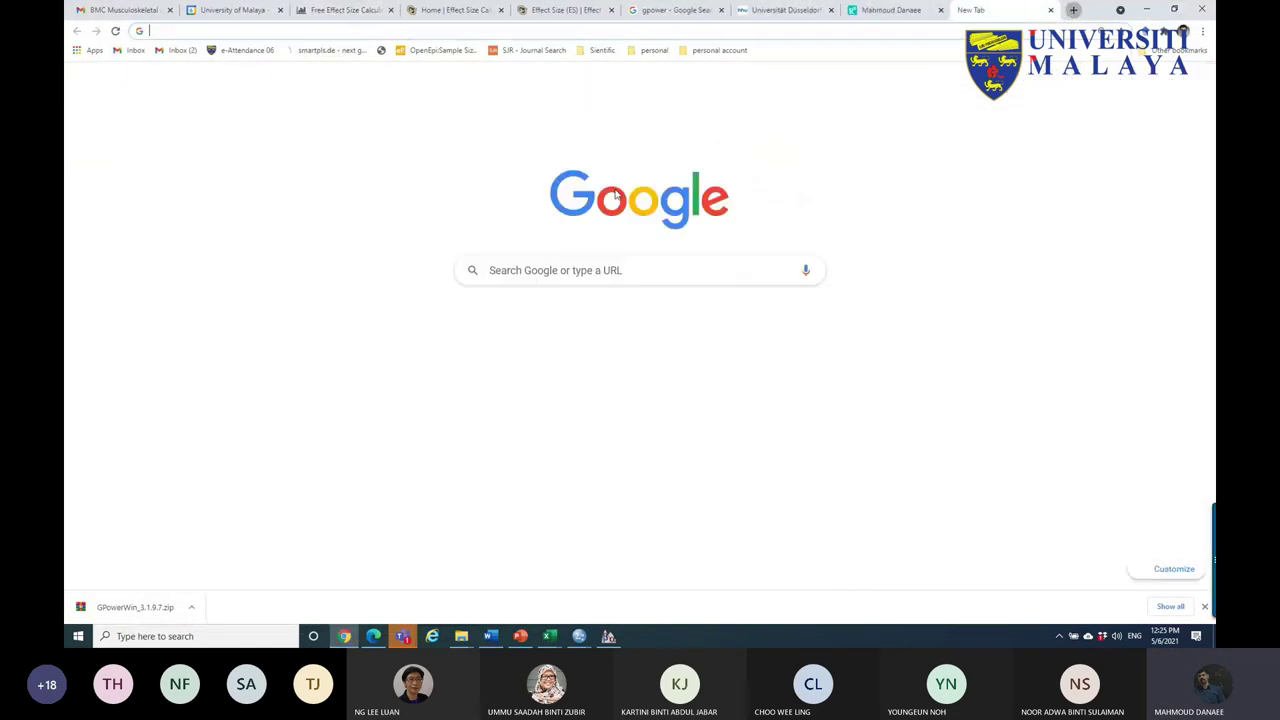
click(554, 270)
text(one taile)
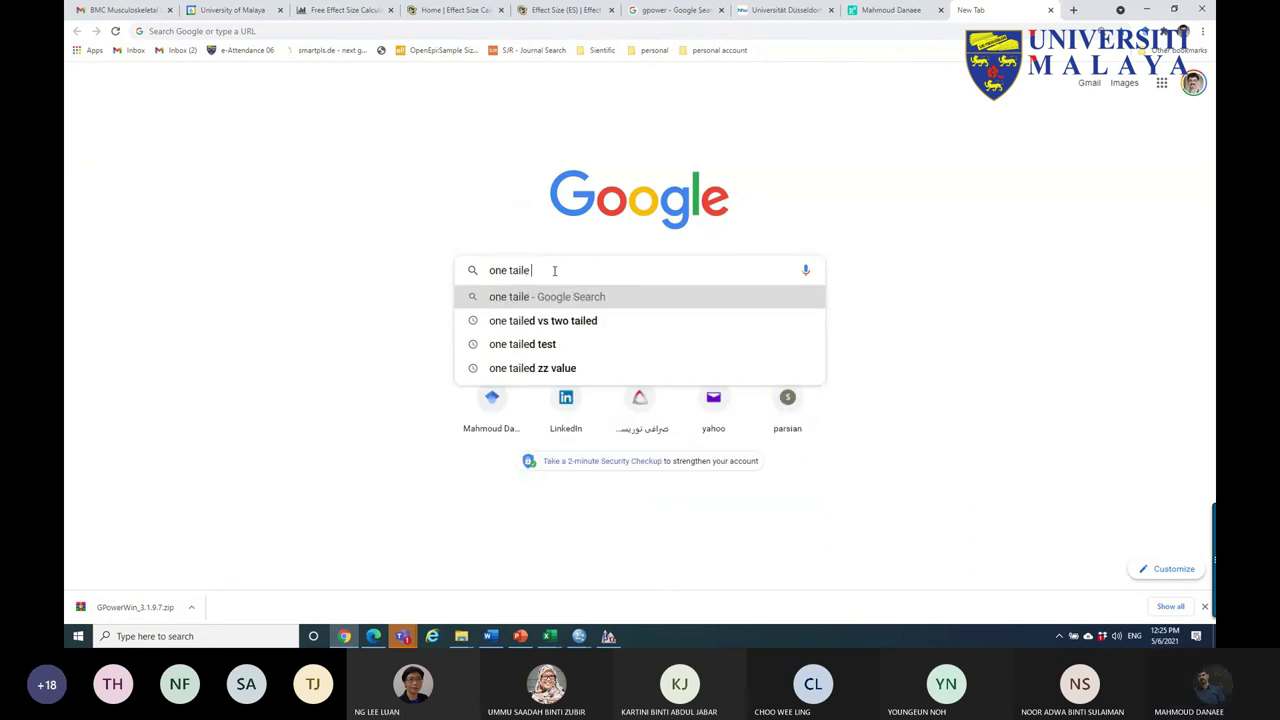
click(556, 324)
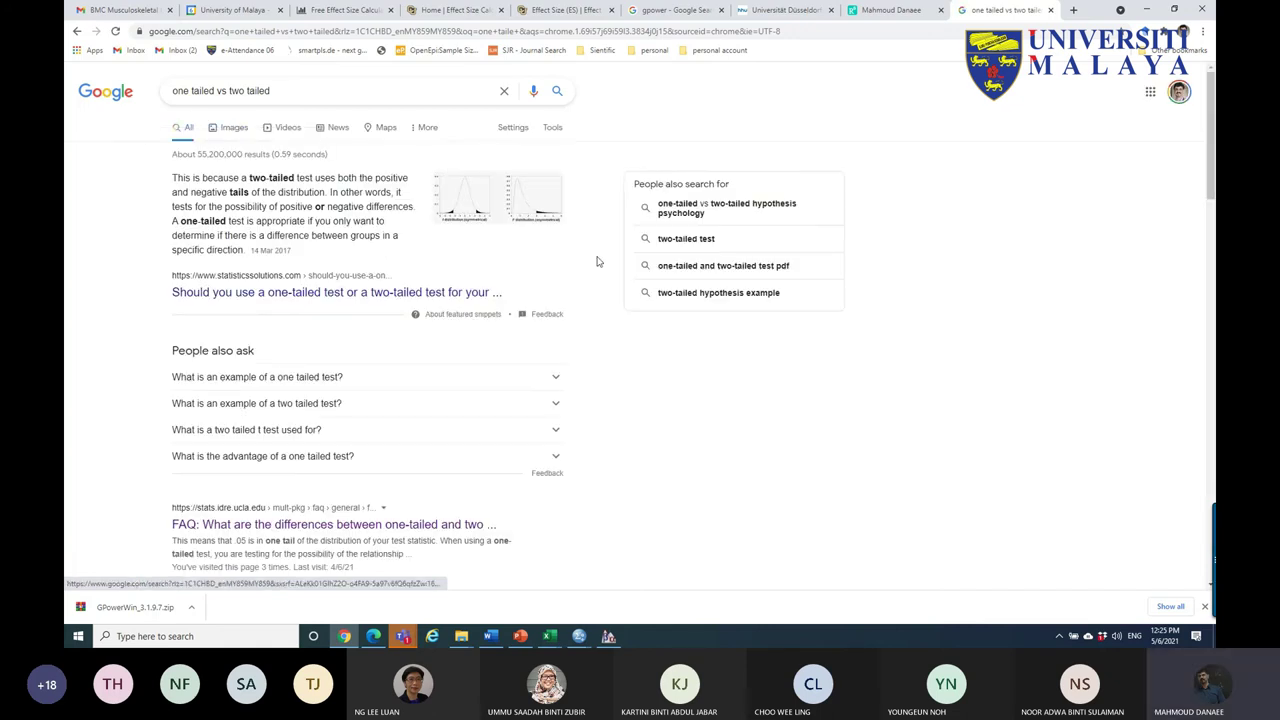
- Show the image results and preview the Oracle Blogs one-tailed curve and the right-tail, left-tail and two-tail comparison diagram
click(233, 128)
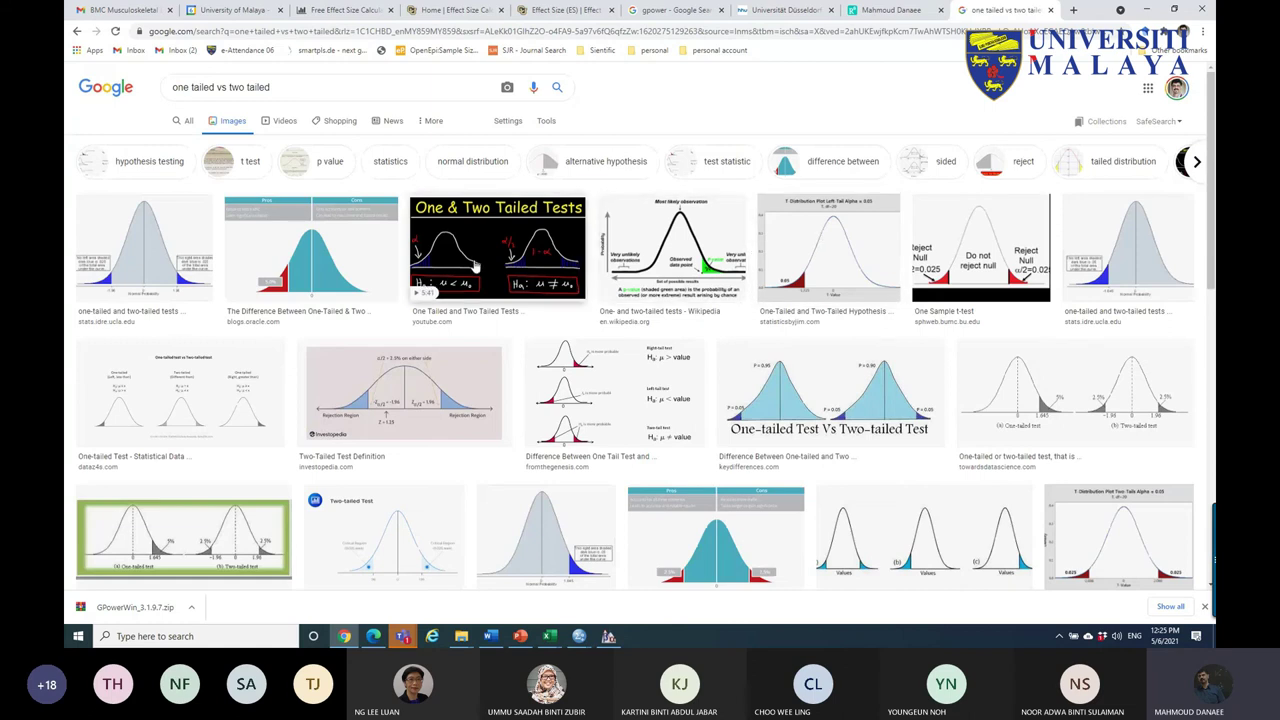
click(344, 265)
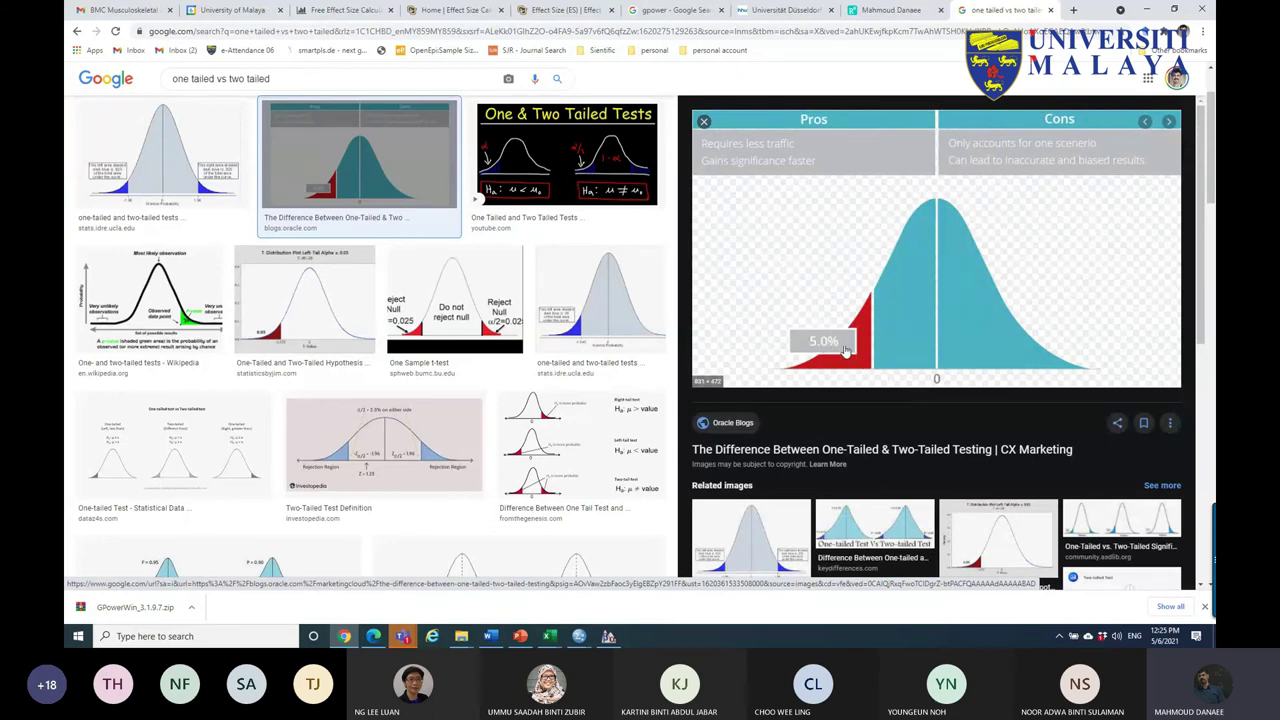
click(580, 445)
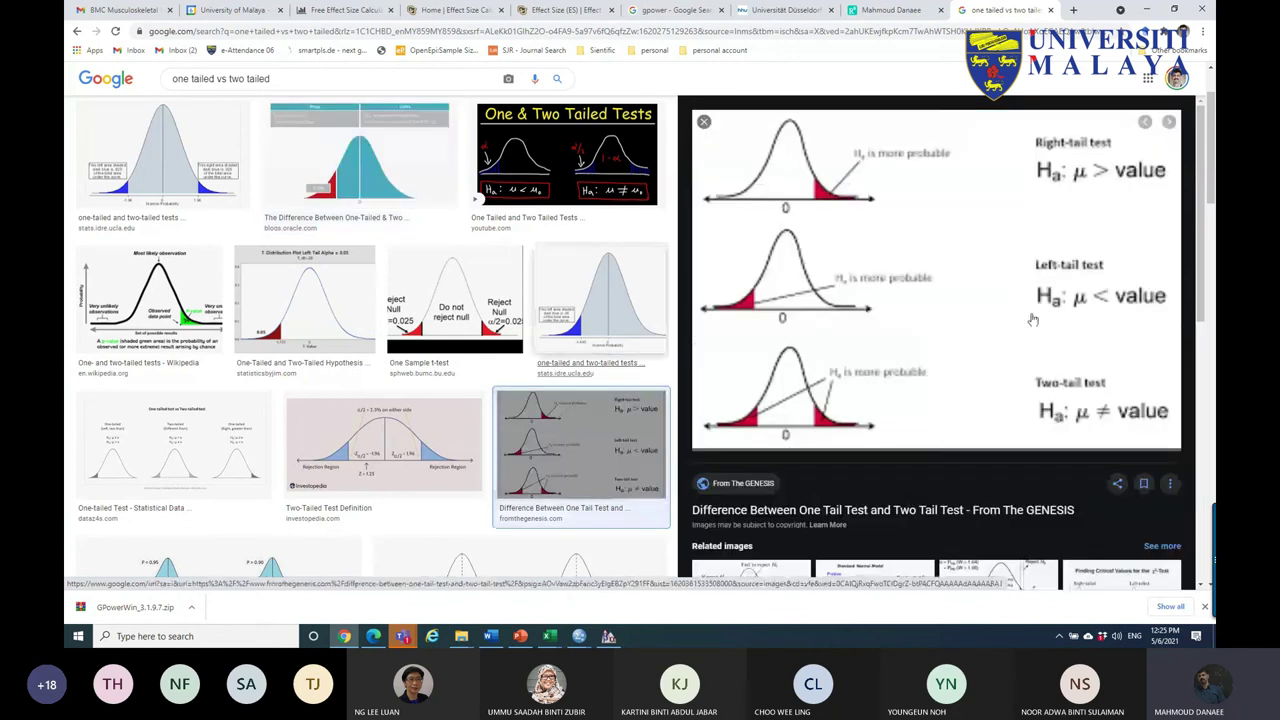